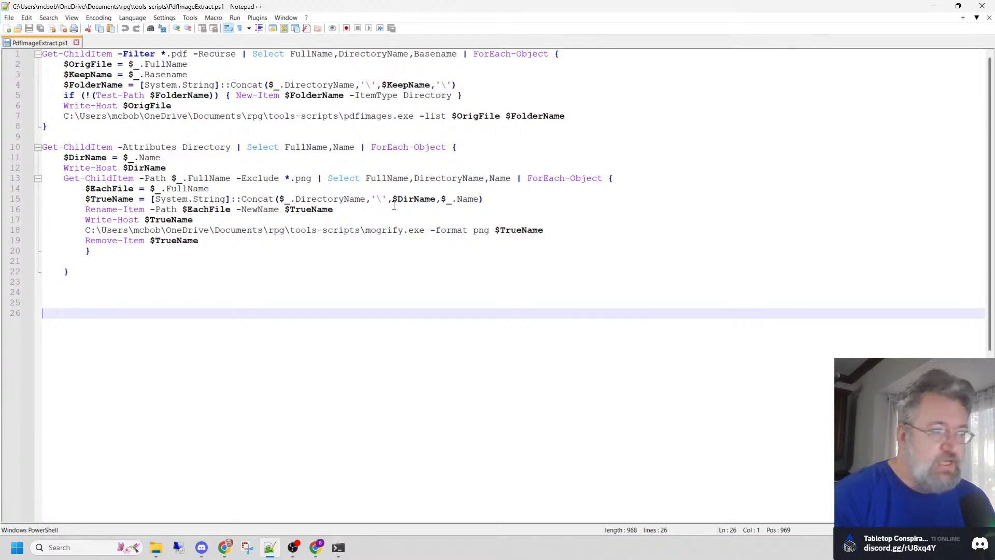
Highlight the png format value and the mogrify program name in the script's conversion line
{"action": "double_click", "coordinate": [481, 230]}
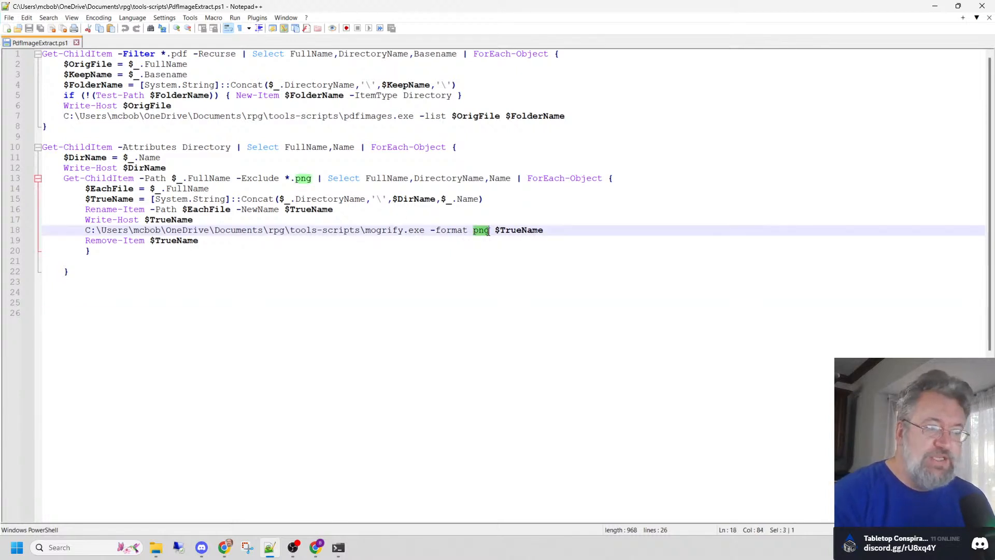
{"action": "left_click", "coordinate": [470, 280]}
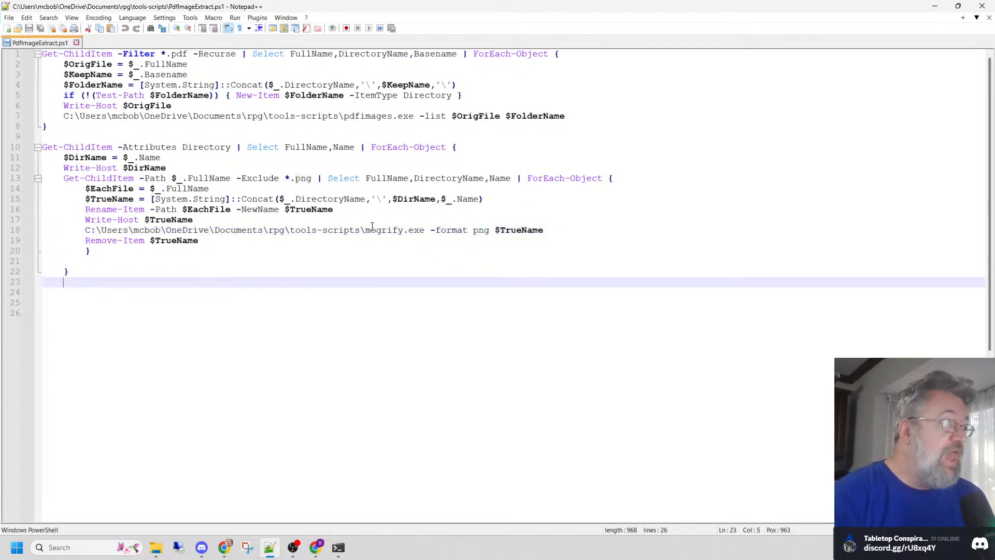
{"action": "left_click_drag", "start_coordinate": [366, 230], "coordinate": [404, 232]}
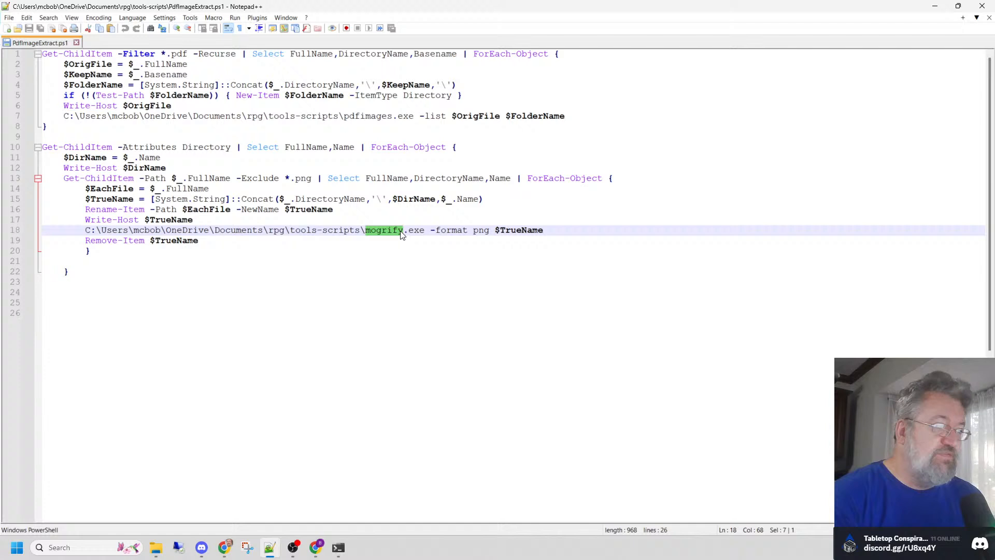
{"action": "left_click", "coordinate": [390, 269]}
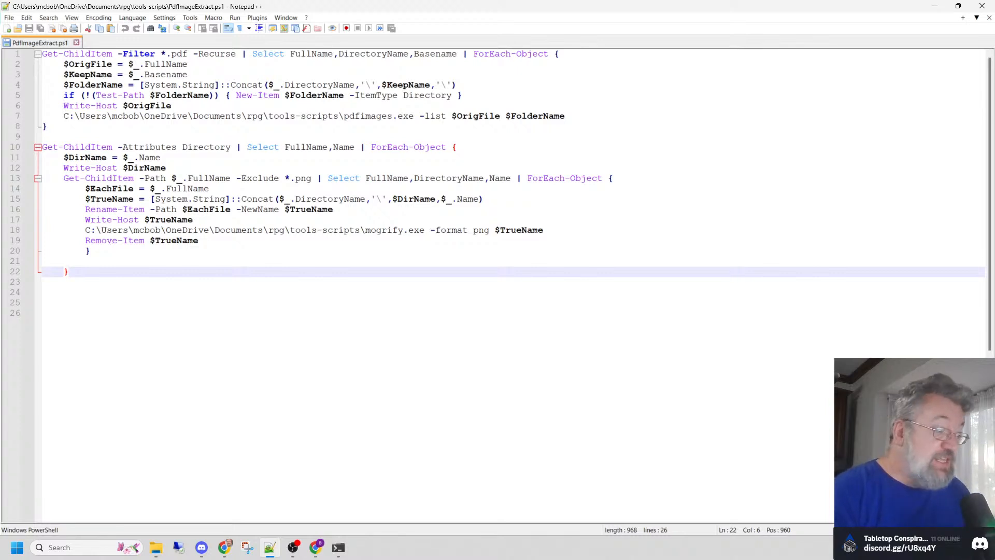
Switch to the browser's ImageMagick Mogrify page, dismiss the ad, and review the example usage and option summary
{"action": "left_click", "coordinate": [315, 548]}
{"action": "left_click", "coordinate": [194, 15]}
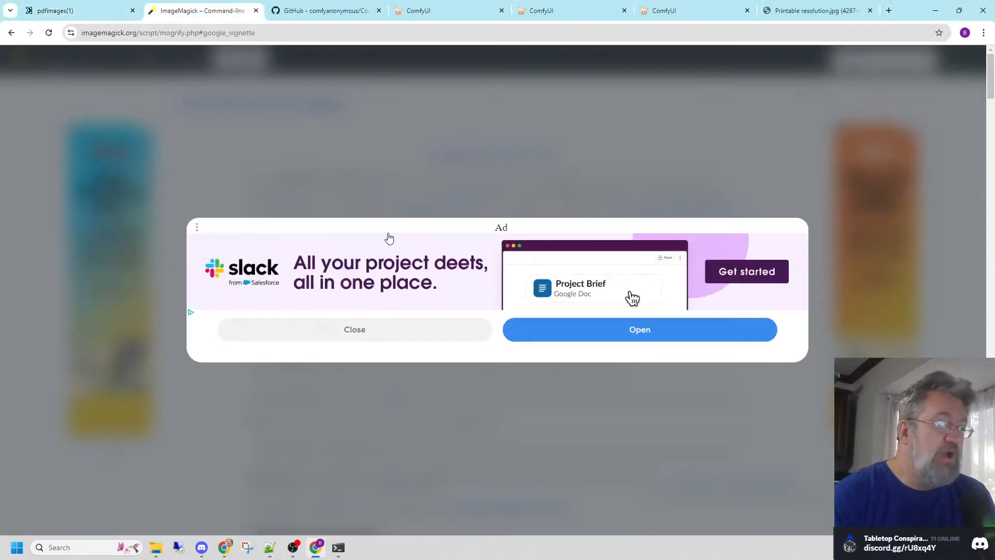
{"action": "left_click", "coordinate": [390, 334]}
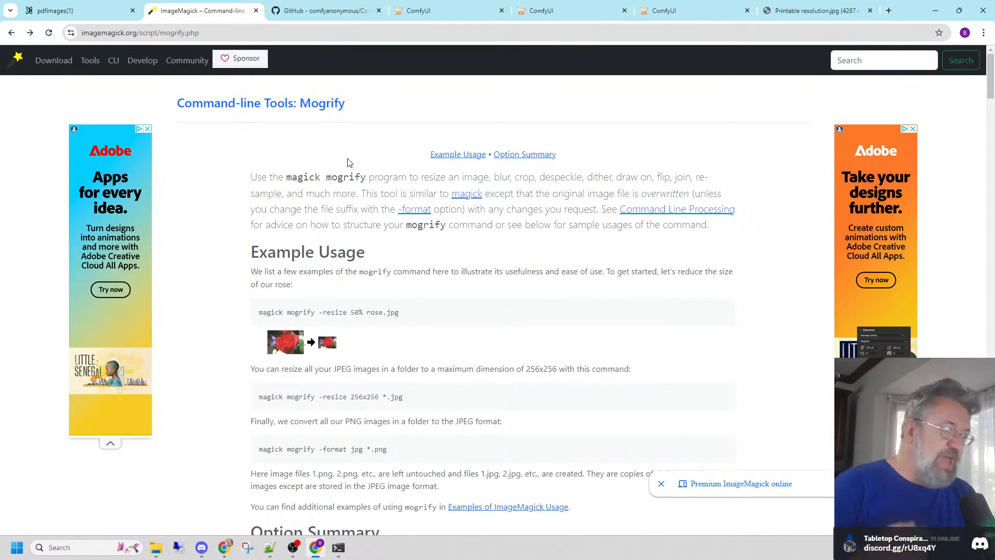
{"action": "scroll", "coordinate": [343, 179], "scroll_direction": "down", "scroll_amount": 2}
{"action": "scroll", "coordinate": [342, 181], "scroll_direction": "down", "scroll_amount": 1}
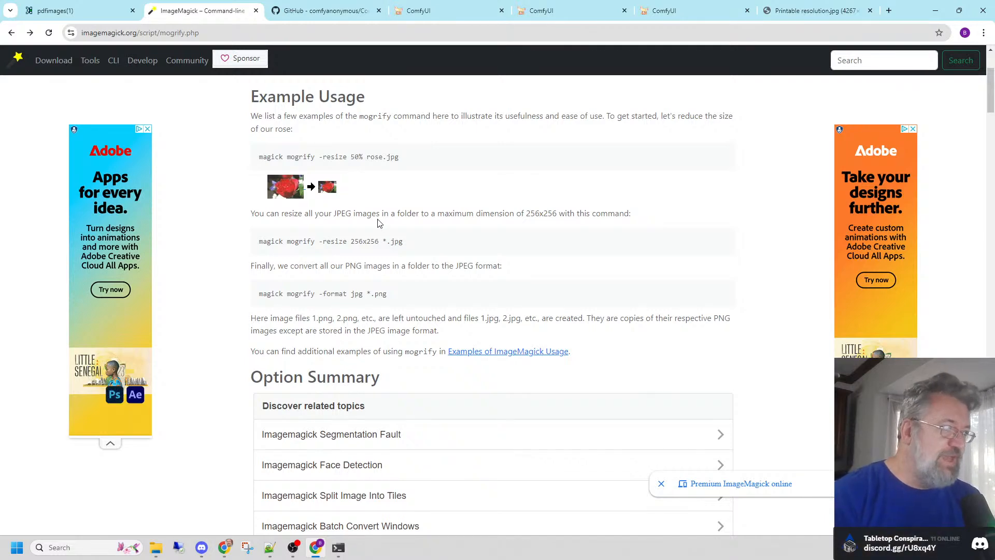
{"action": "scroll", "coordinate": [435, 232], "scroll_direction": "down", "scroll_amount": 4}
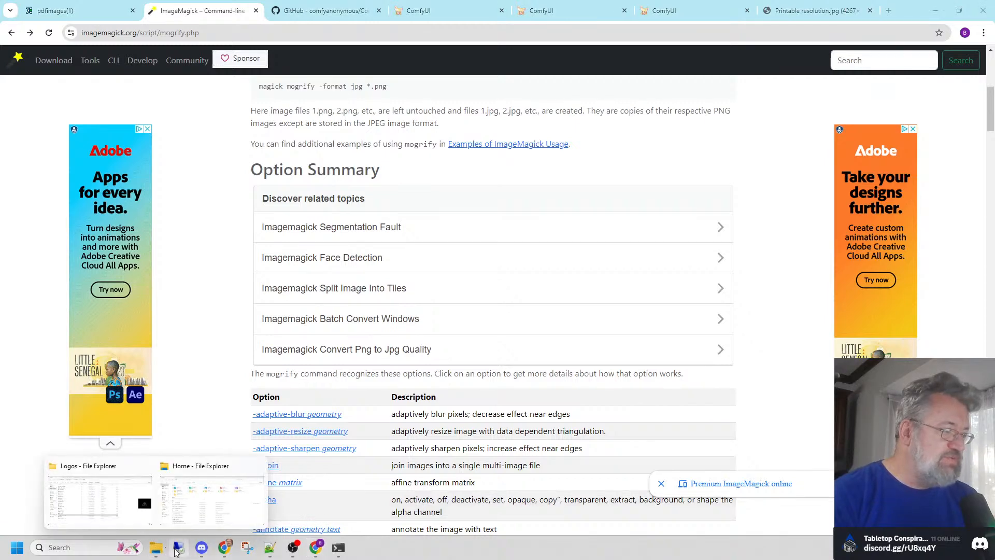
Return to PdfImageExtract.ps1 in Notepad++ and highlight the -format option in the mogrify line
{"action": "left_click", "coordinate": [264, 553]}
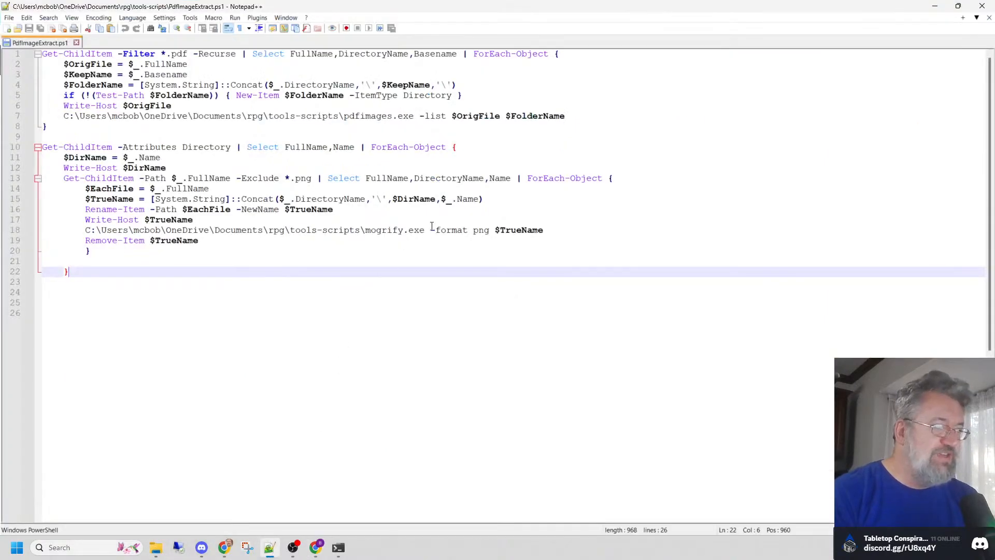
{"action": "left_click_drag", "start_coordinate": [431, 232], "coordinate": [465, 231]}
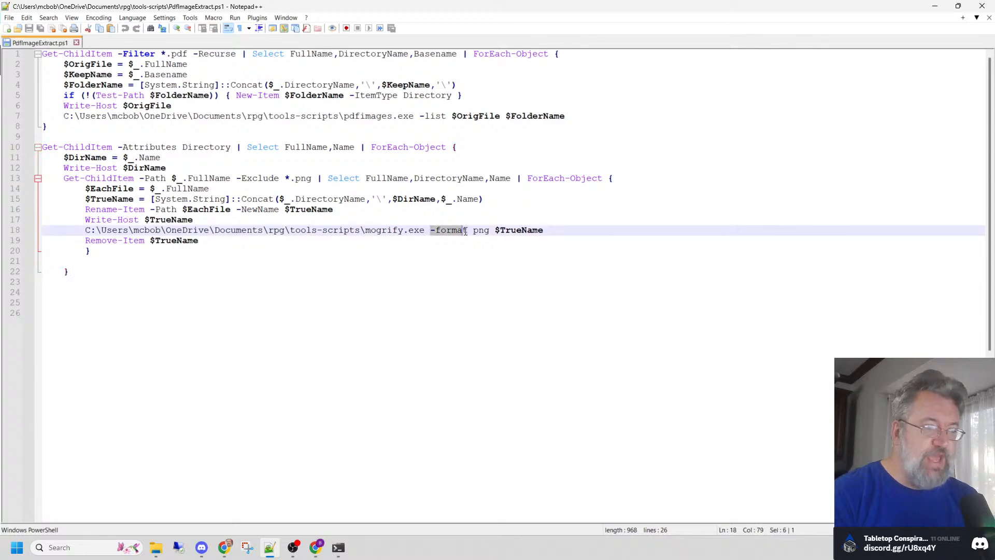
Switch to the File Explorer Home window, open the rifts images folder, and browse its pictures, previewing RIFTS_Ghost_Roads-0040.jpg
{"action": "mouse_move", "coordinate": [158, 551]}
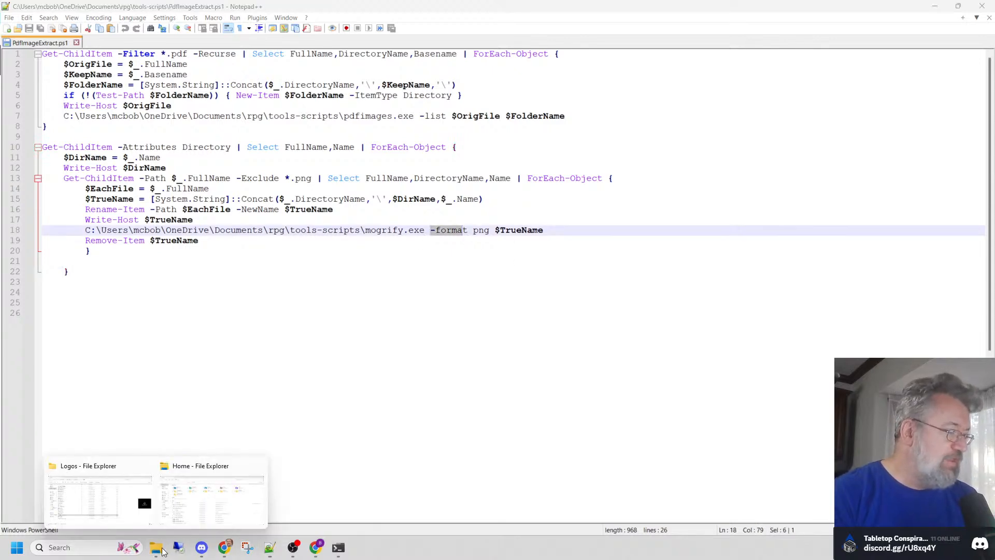
{"action": "left_click", "coordinate": [169, 513]}
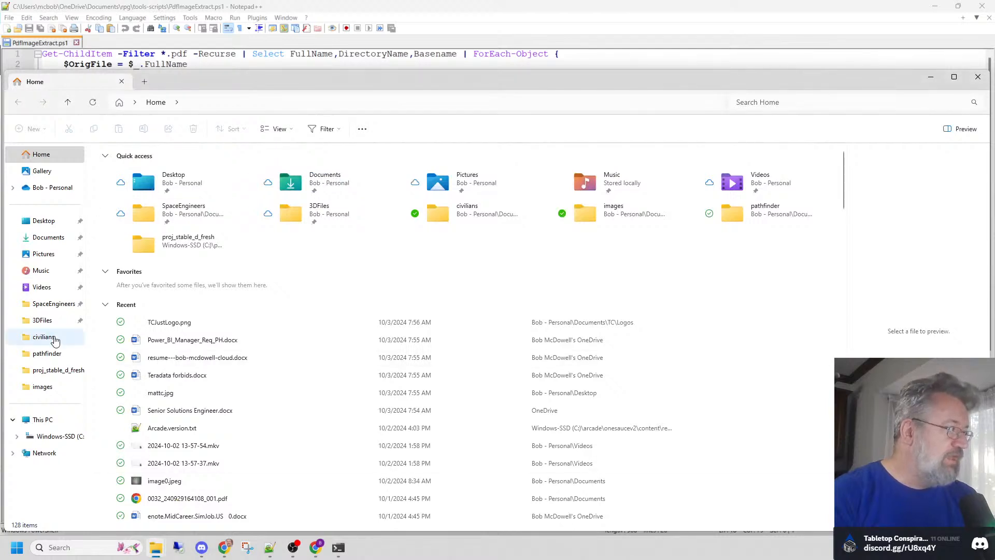
{"action": "left_click", "coordinate": [52, 389]}
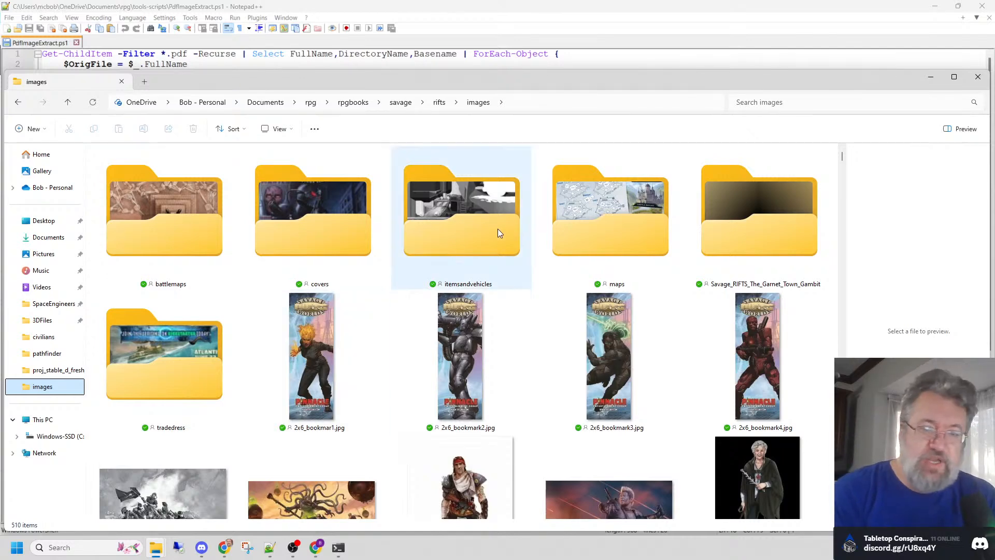
{"action": "scroll", "coordinate": [324, 309], "scroll_direction": "down", "scroll_amount": 6}
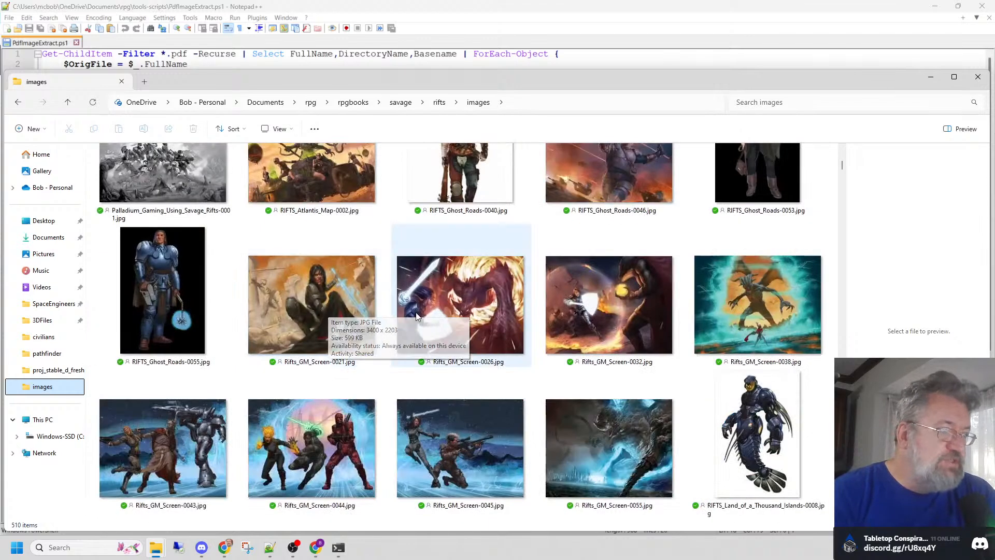
{"action": "scroll", "coordinate": [458, 316], "scroll_direction": "up", "scroll_amount": 2}
{"action": "left_click", "coordinate": [447, 237]}
{"action": "scroll", "coordinate": [447, 239], "scroll_direction": "up", "scroll_amount": 2}
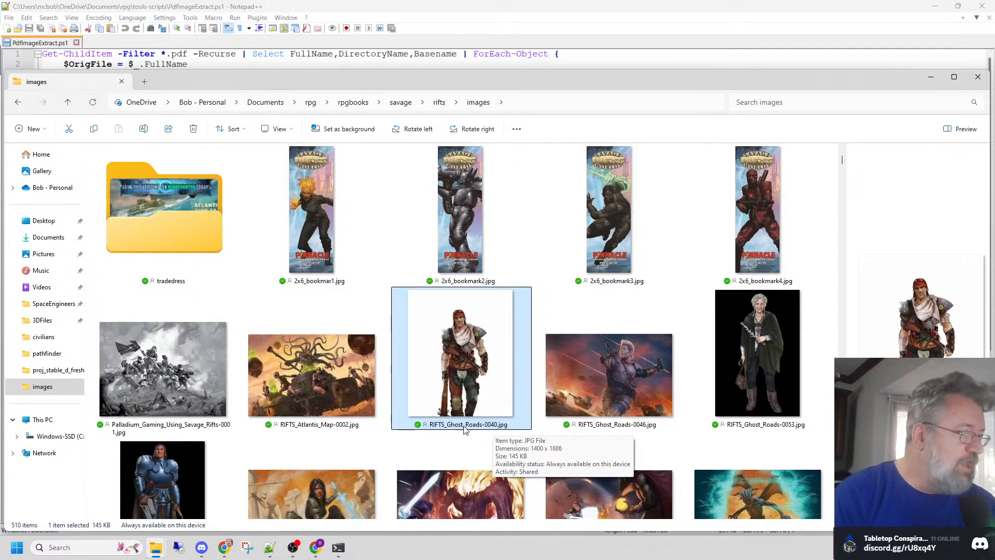
{"action": "scroll", "coordinate": [487, 427], "scroll_direction": "down", "scroll_amount": 1}
{"action": "scroll", "coordinate": [509, 404], "scroll_direction": "down", "scroll_amount": 2}
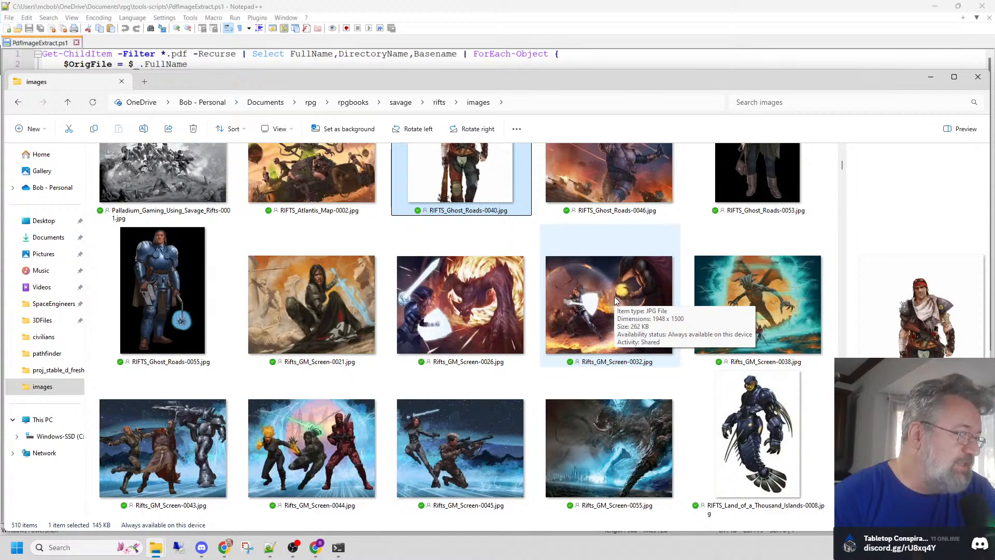
{"action": "scroll", "coordinate": [614, 296], "scroll_direction": "up", "scroll_amount": 6}
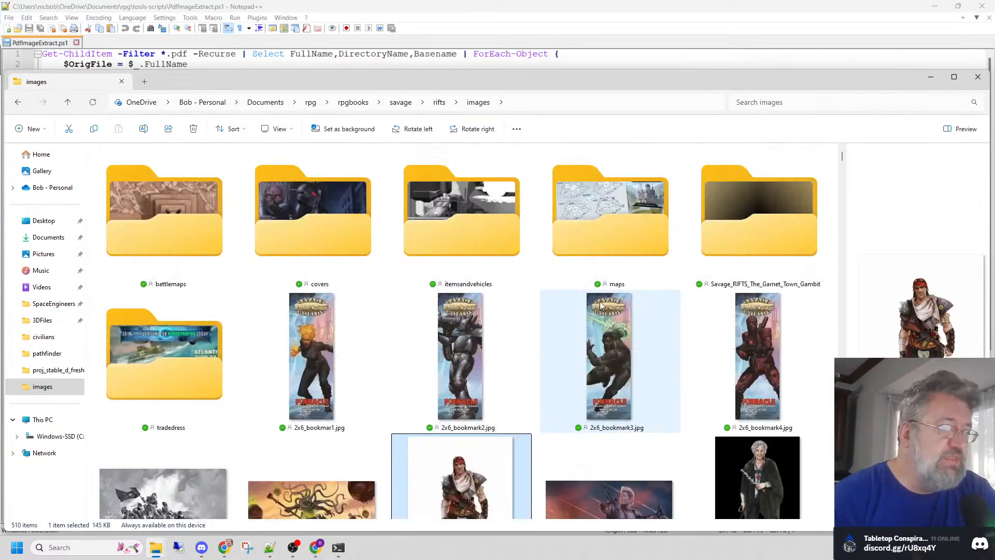
Look through the tradedress folder, selecting a blood-splatter image and Savage_RIFTS_Murderthon-0168.jpg, and return to the images folder
{"action": "double_click", "coordinate": [168, 363]}
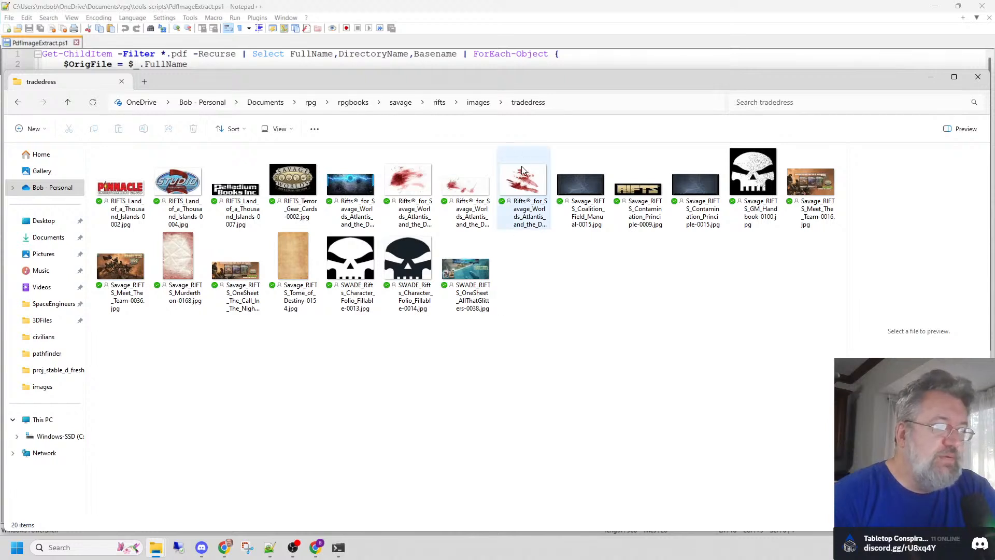
{"action": "left_click", "coordinate": [523, 173]}
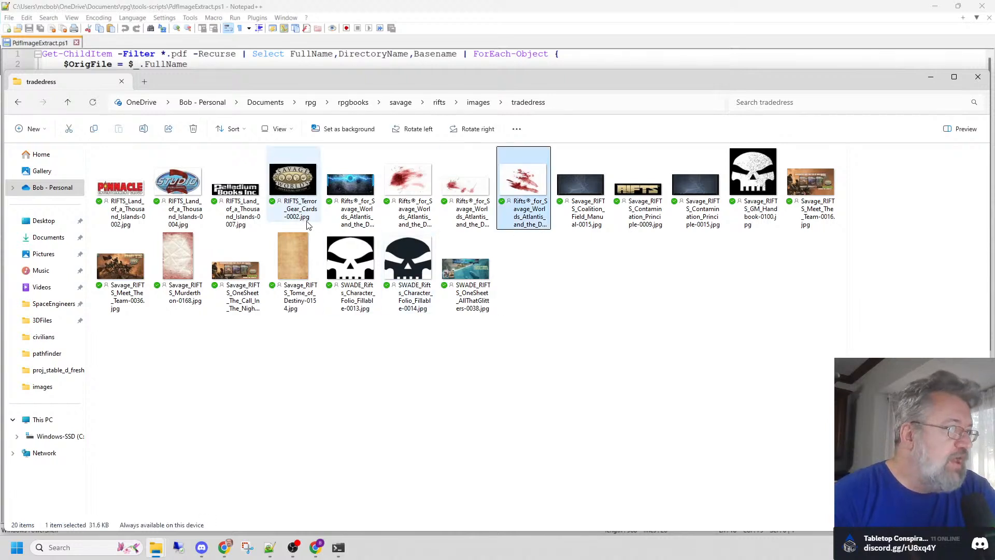
{"action": "left_click", "coordinate": [186, 251]}
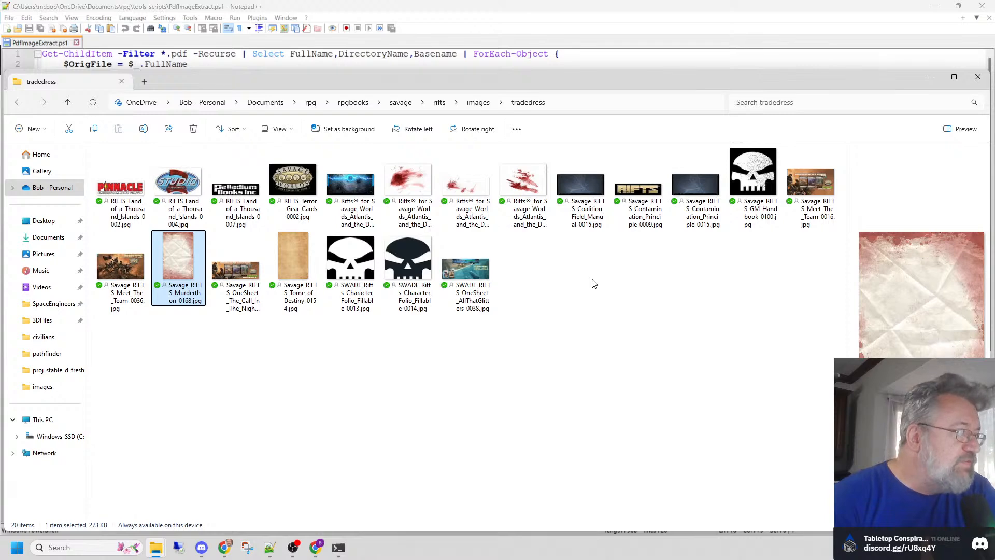
{"action": "left_click", "coordinate": [477, 102]}
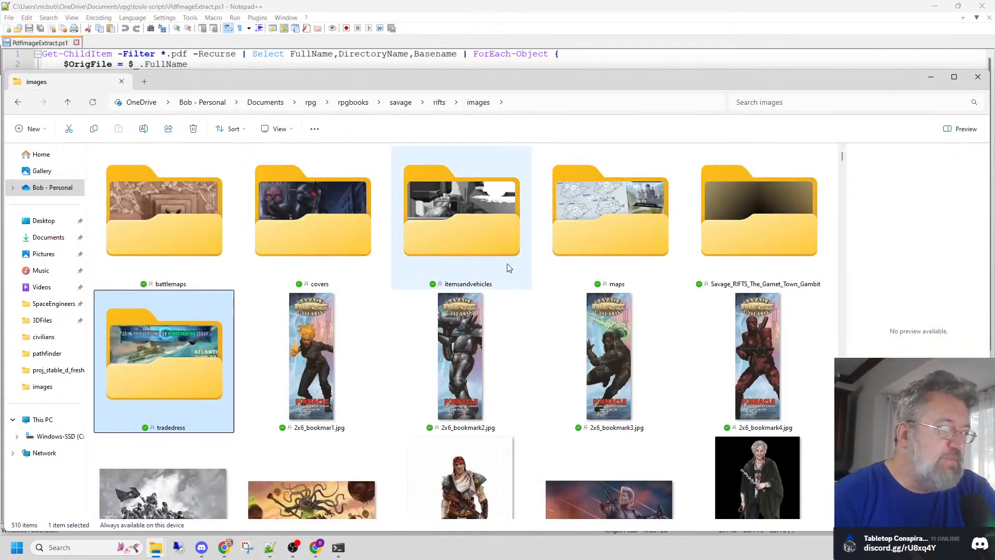
View the covers folder, select the RIFTS Ley Line Combat Map cover image, and return to the images folder
{"action": "double_click", "coordinate": [287, 190]}
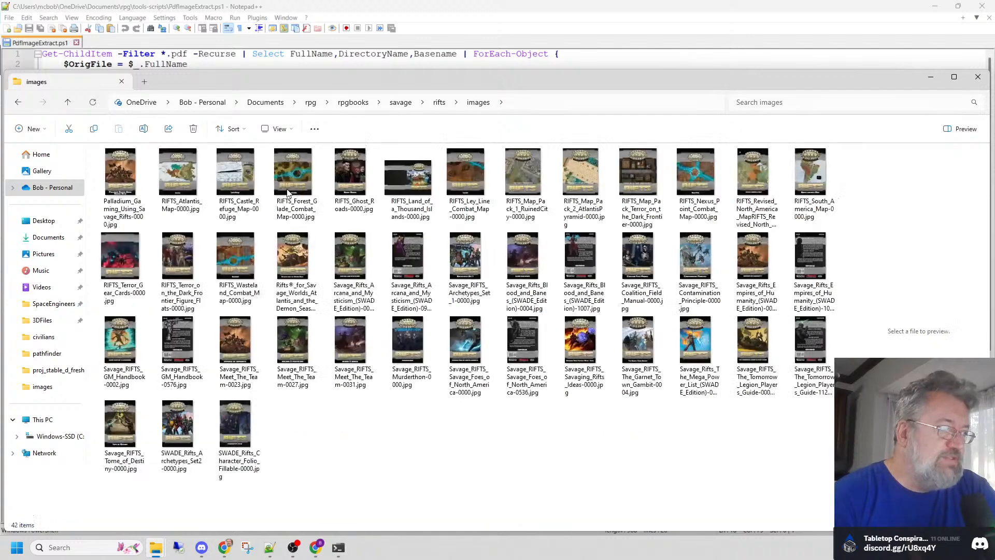
{"action": "left_click", "coordinate": [470, 173]}
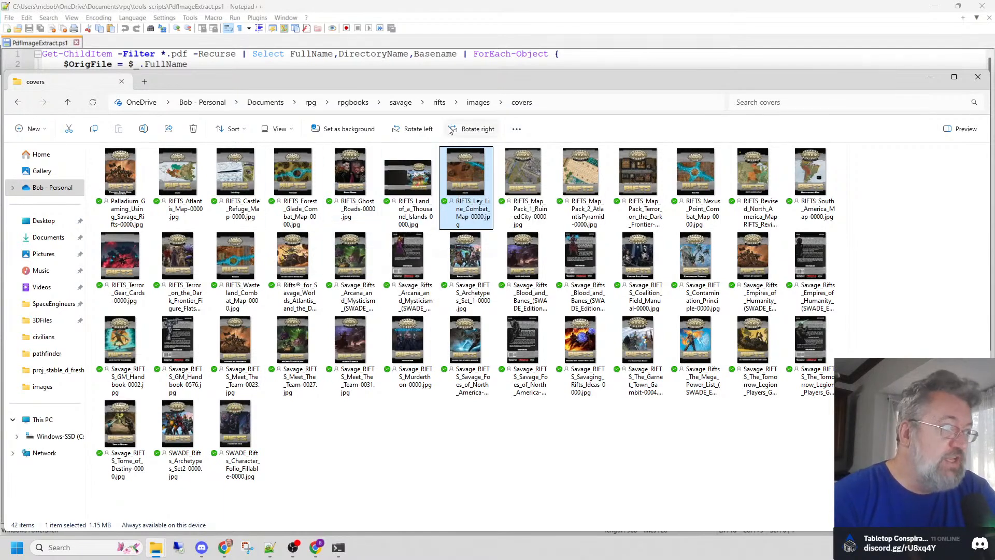
{"action": "left_click", "coordinate": [476, 105]}
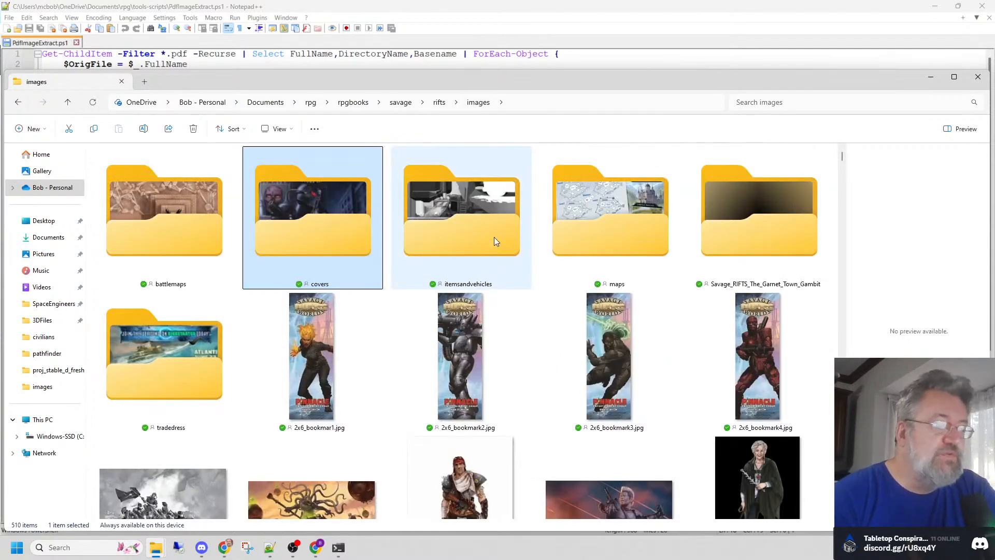
Browse the maps folder, check the file details of a Murderthon arena map, and return to the images folder
{"action": "double_click", "coordinate": [609, 234]}
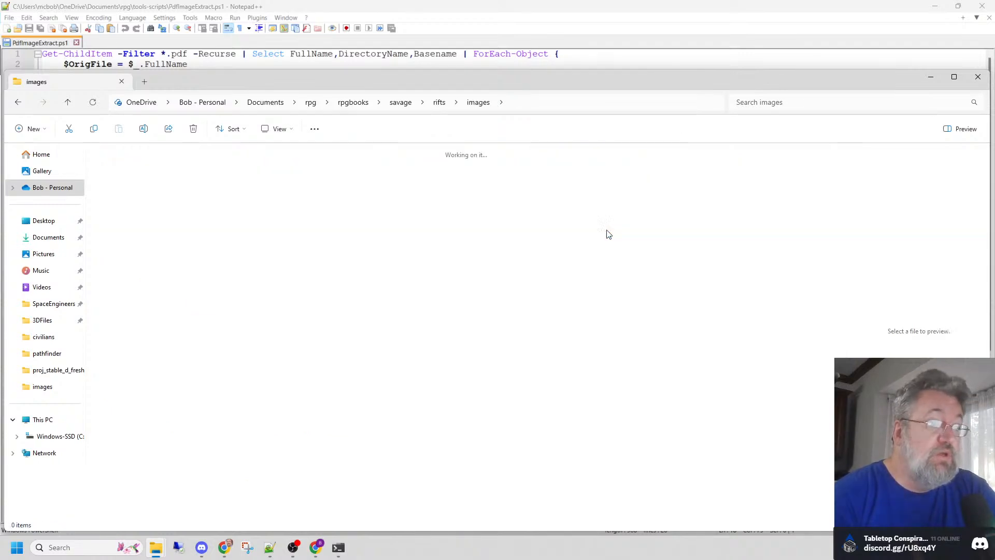
{"action": "scroll", "coordinate": [410, 231], "scroll_direction": "down", "scroll_amount": 5}
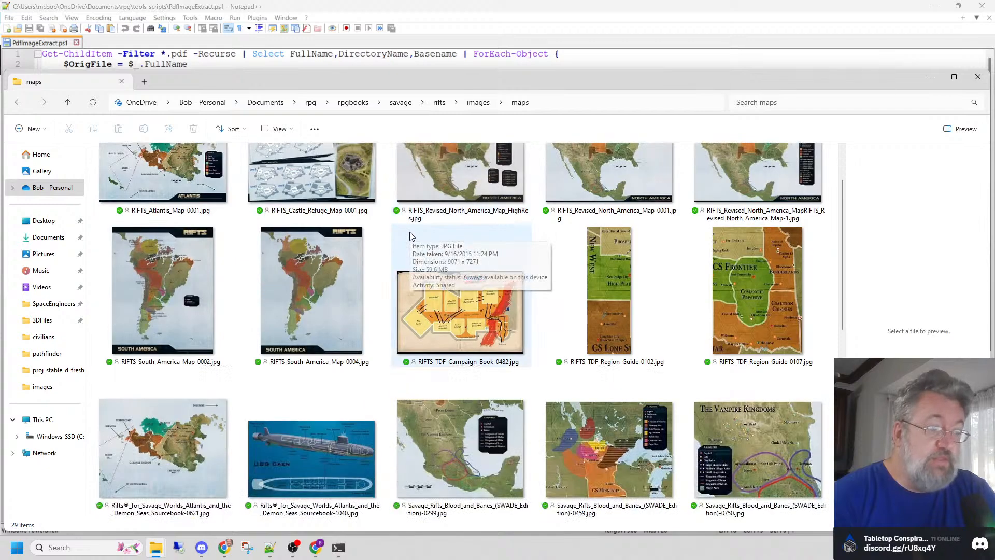
{"action": "scroll", "coordinate": [410, 231], "scroll_direction": "down", "scroll_amount": 2}
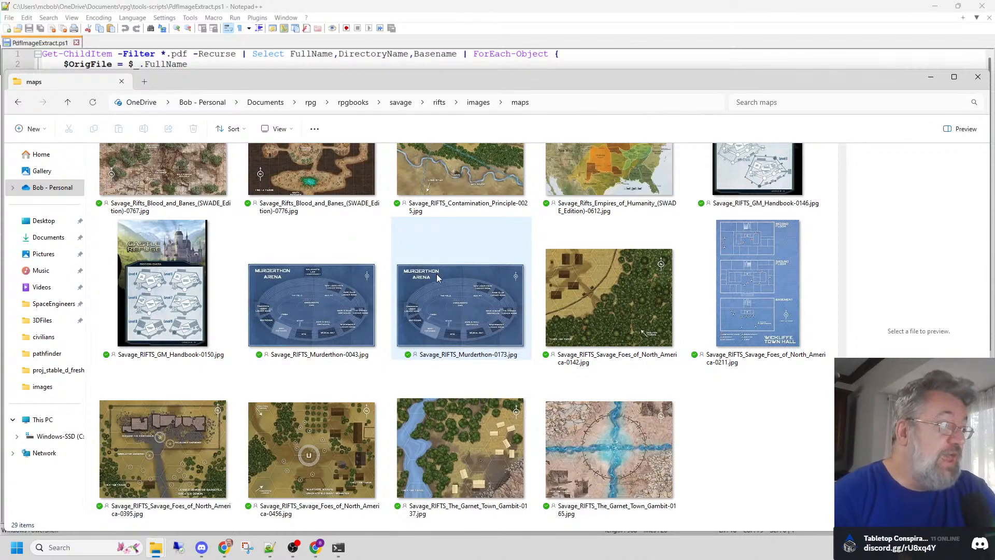
{"action": "mouse_move", "coordinate": [453, 270]}
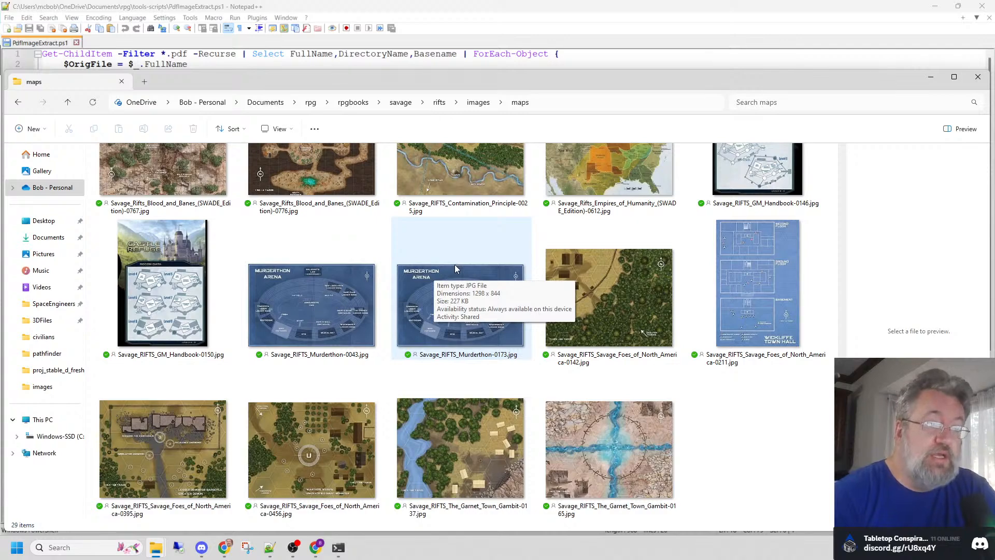
{"action": "scroll", "coordinate": [455, 265], "scroll_direction": "up", "scroll_amount": 5}
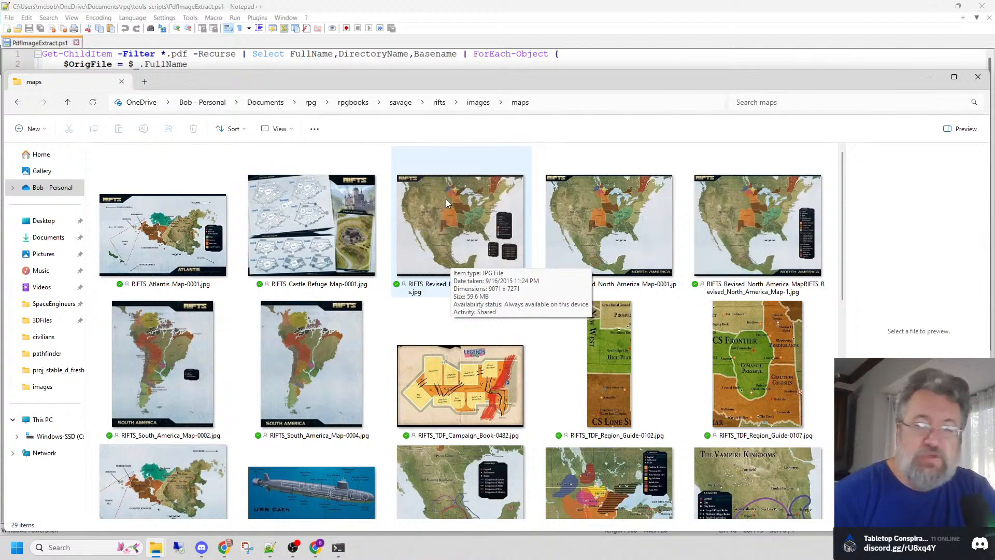
{"action": "left_click", "coordinate": [478, 102]}
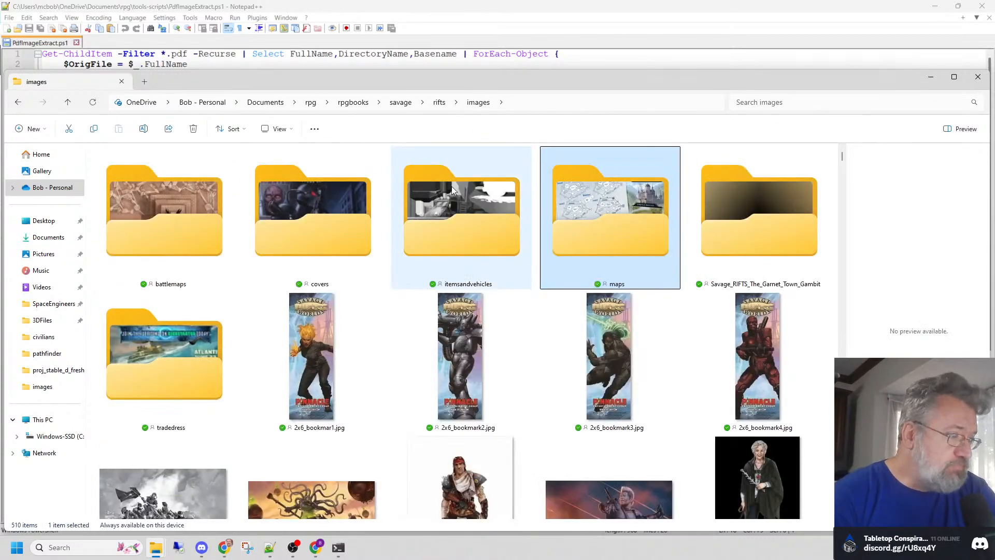
Browse the character artwork in the images folder, selecting RIFTS_Land_of_a_Thousand_Islands-0312.jpg along the way
{"action": "scroll", "coordinate": [392, 257], "scroll_direction": "down", "scroll_amount": 10}
{"action": "scroll", "coordinate": [393, 259], "scroll_direction": "down", "scroll_amount": 5}
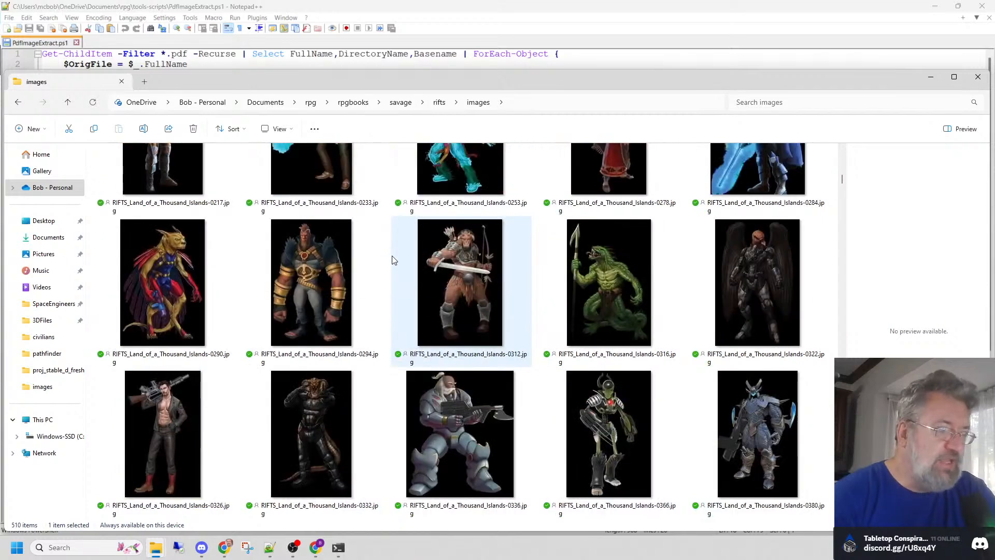
{"action": "left_click", "coordinate": [459, 259]}
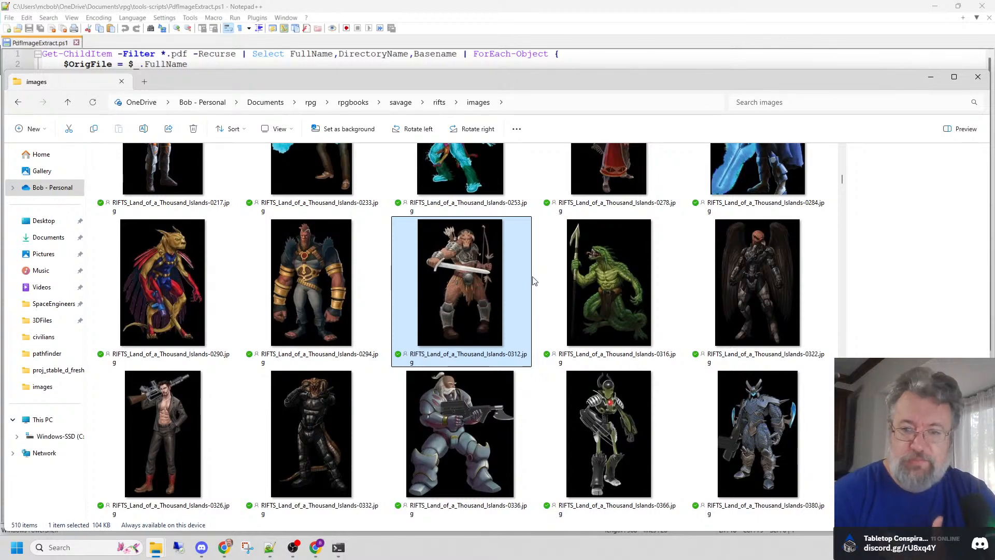
{"action": "scroll", "coordinate": [534, 280], "scroll_direction": "down", "scroll_amount": 3}
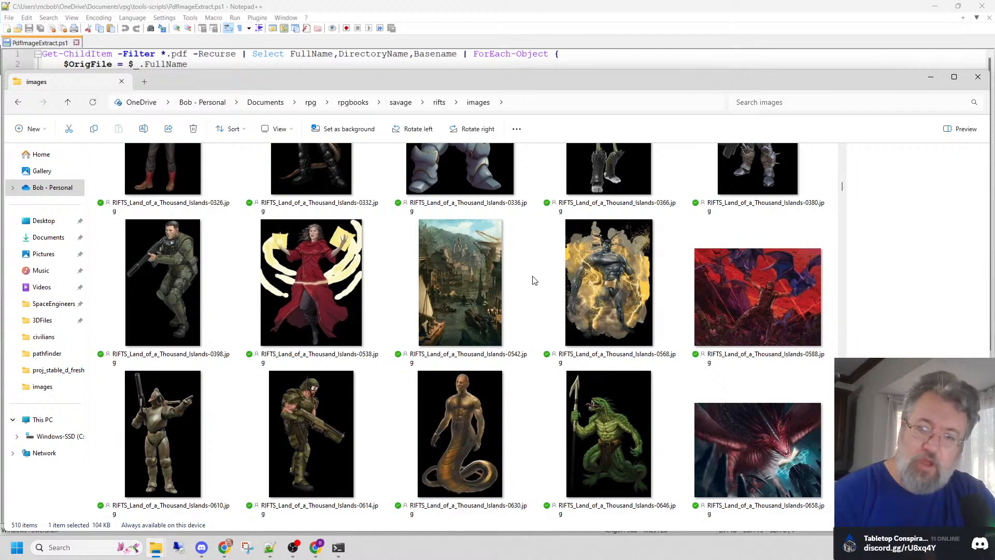
{"action": "scroll", "coordinate": [535, 280], "scroll_direction": "down", "scroll_amount": 3}
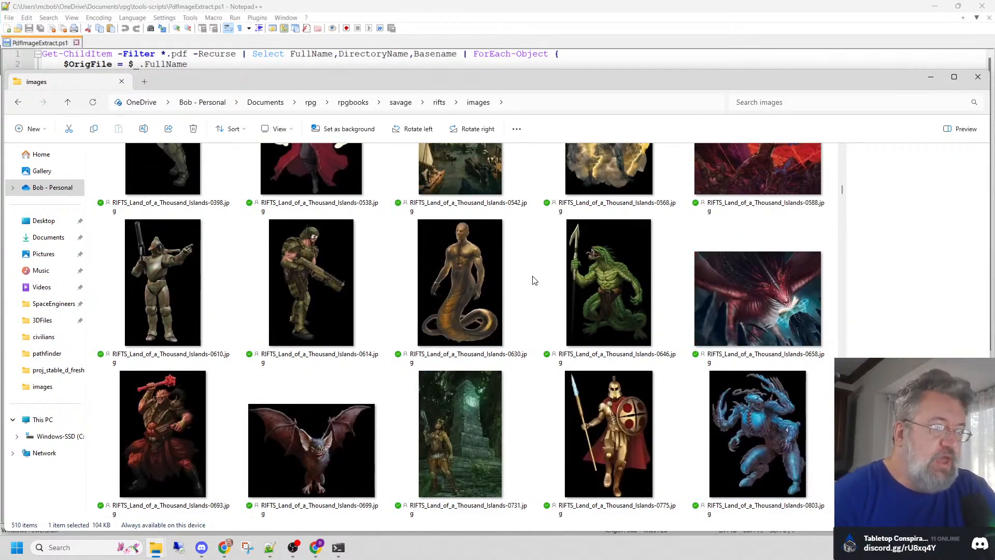
{"action": "scroll", "coordinate": [534, 281], "scroll_direction": "down", "scroll_amount": 15}
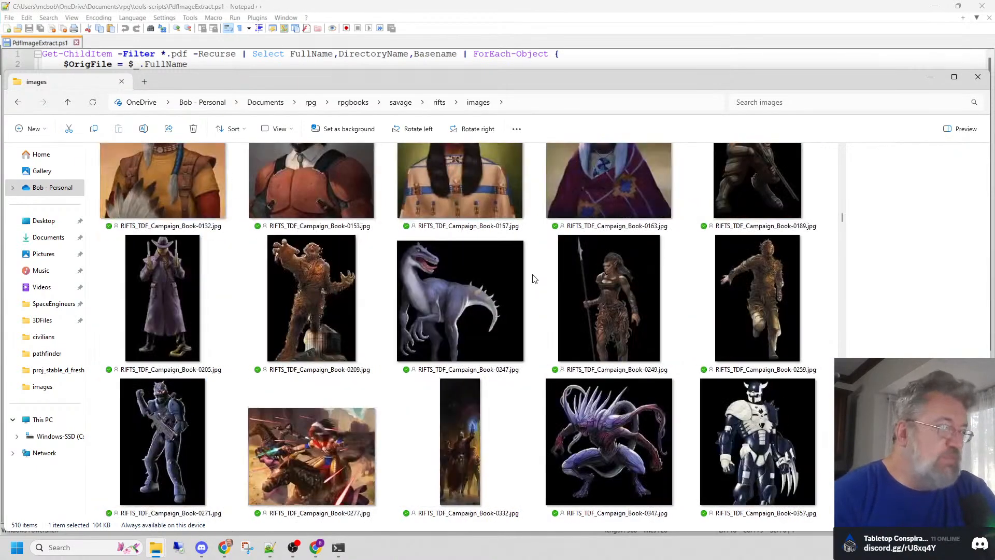
Look through the Campaign Book, Creature Manual, Players Handbook, Region Guide and Figure Flats artwork in the images folder
{"action": "scroll", "coordinate": [535, 279], "scroll_direction": "down", "scroll_amount": 10}
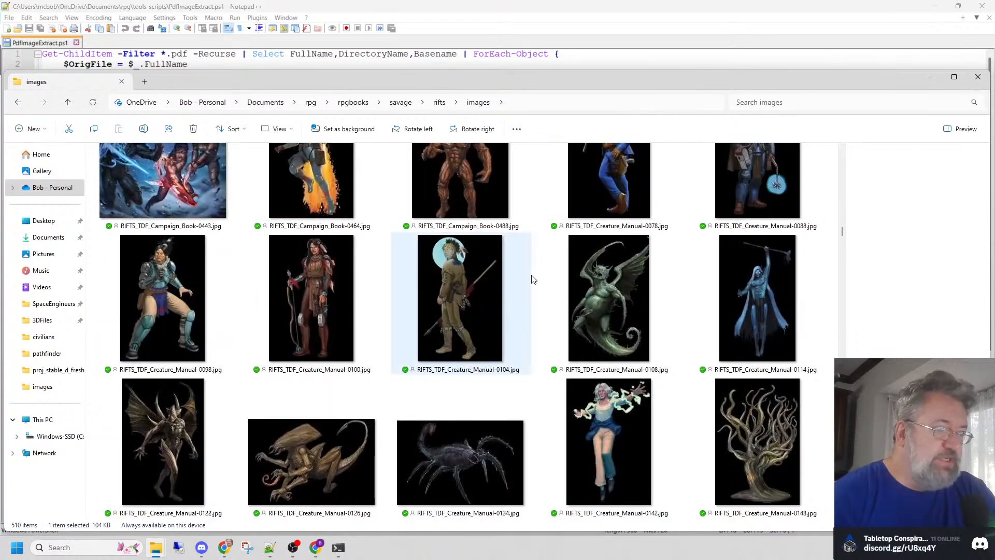
{"action": "scroll", "coordinate": [535, 280], "scroll_direction": "down", "scroll_amount": 9}
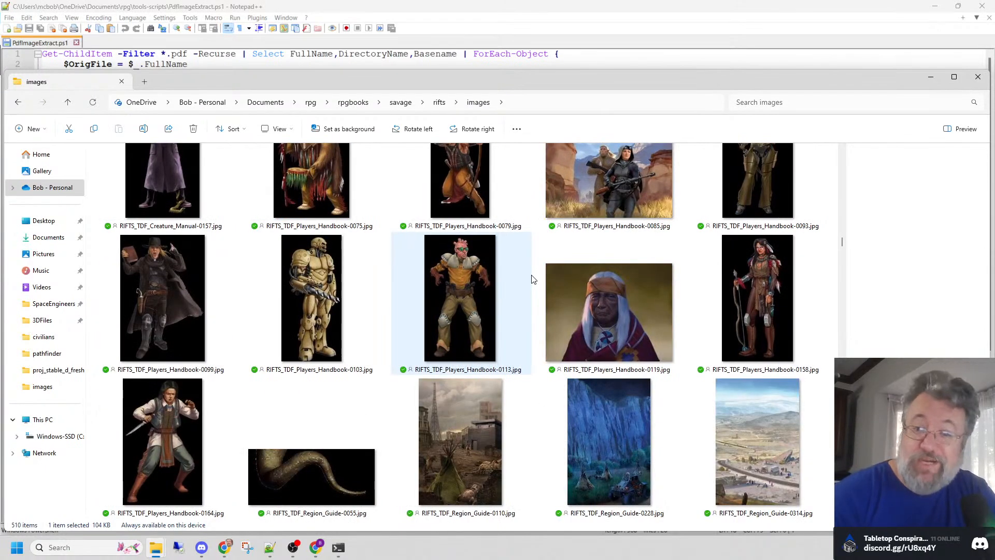
{"action": "scroll", "coordinate": [533, 280], "scroll_direction": "down", "scroll_amount": 12}
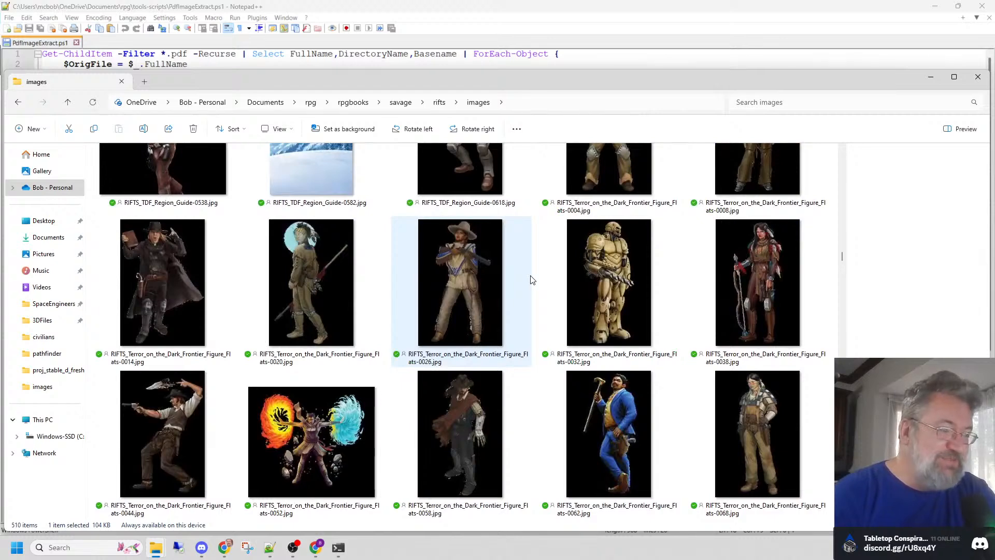
{"action": "scroll", "coordinate": [533, 280], "scroll_direction": "down", "scroll_amount": 6}
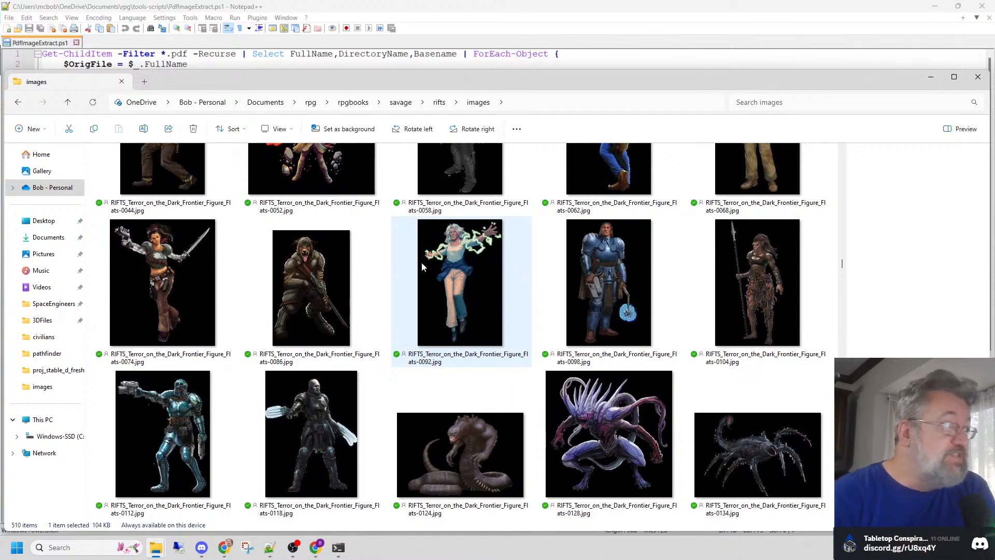
Switch to the ComfyUI GitHub page in Chrome, view comfyui_screenshot.png at full size, and return to the README
{"action": "left_click", "coordinate": [323, 551]}
{"action": "left_click", "coordinate": [324, 12]}
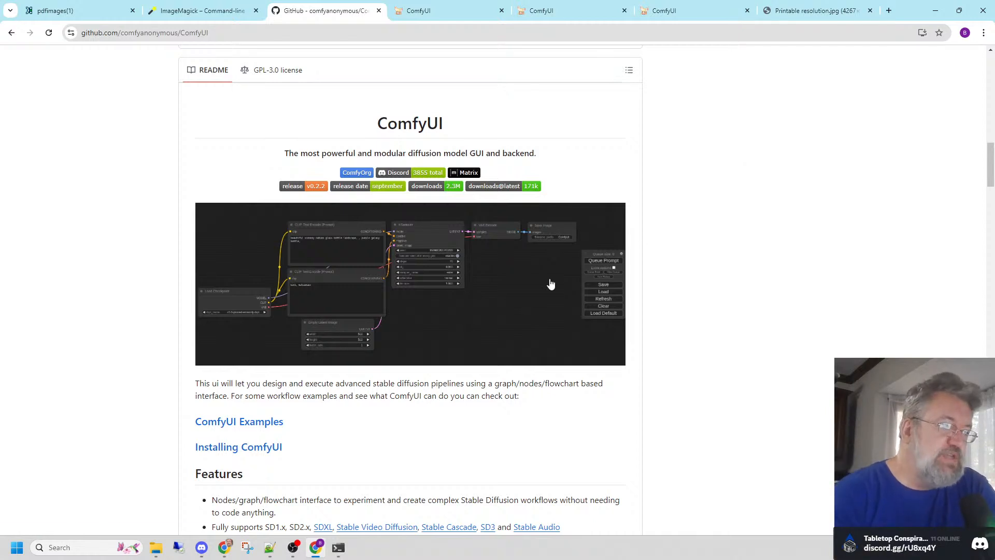
{"action": "left_click", "coordinate": [484, 271]}
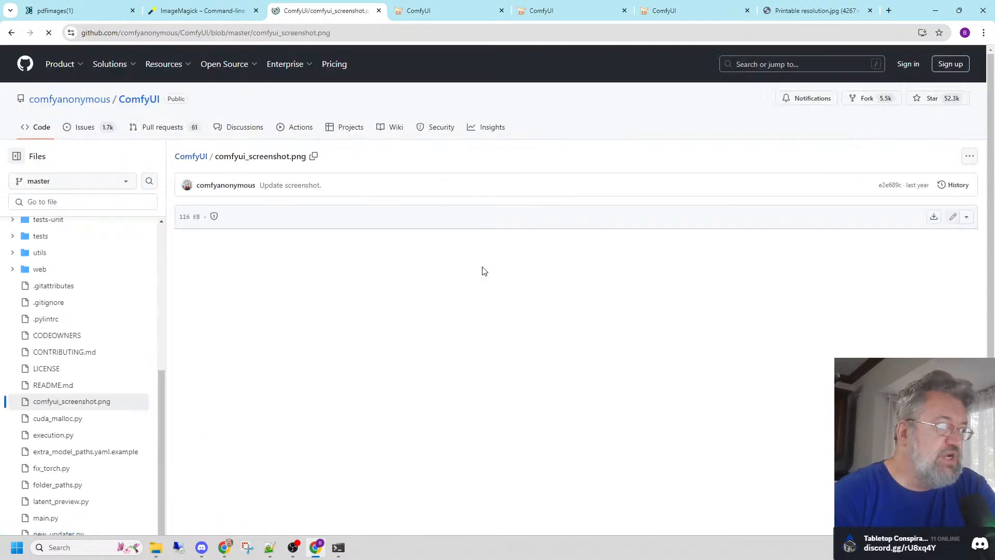
{"action": "scroll", "coordinate": [495, 273], "scroll_direction": "down", "scroll_amount": 2}
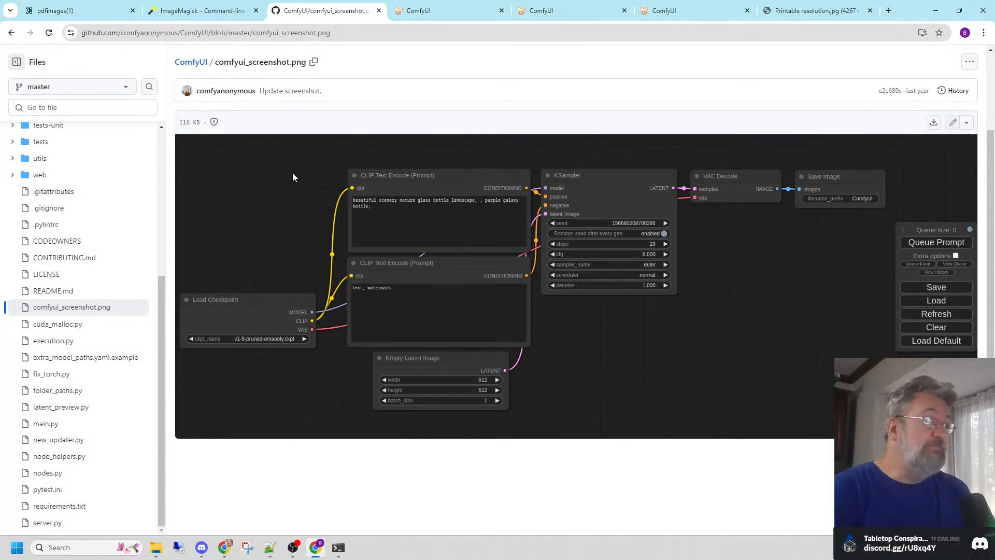
{"action": "left_click", "coordinate": [11, 33]}
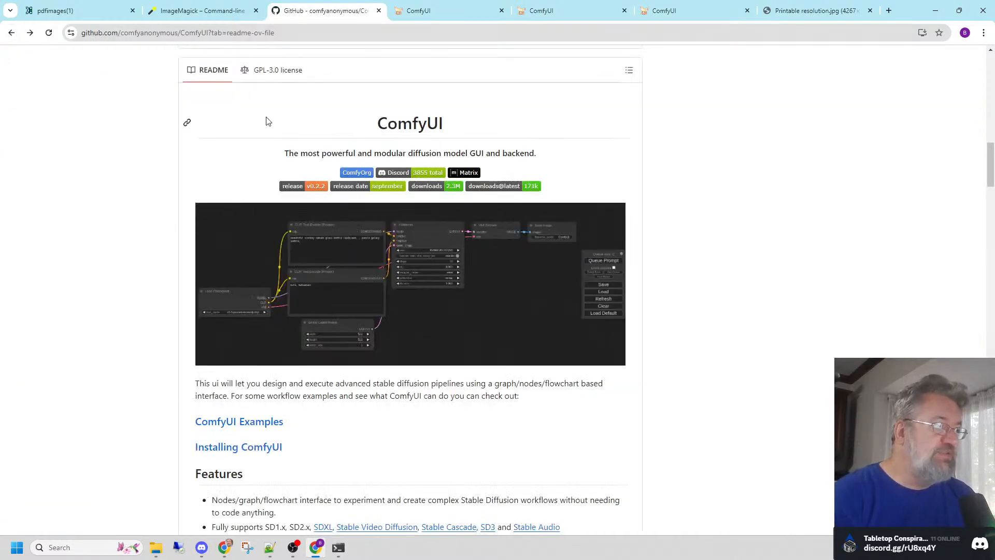
Read the ComfyUI README's features and its installation sections for Windows, AMD, NVIDIA, Intel and Apple Mac silicon, then return to its start
{"action": "scroll", "coordinate": [414, 194], "scroll_direction": "down", "scroll_amount": 5}
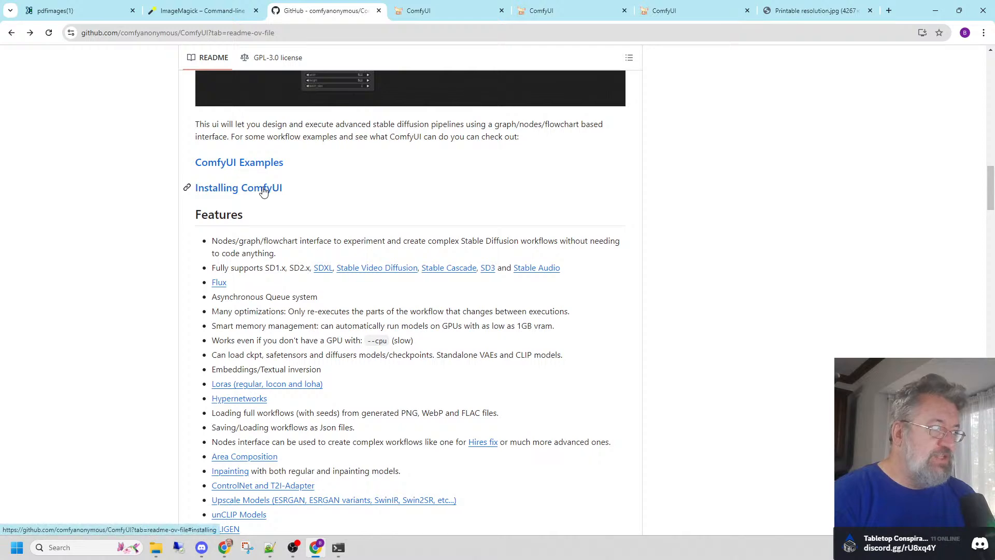
{"action": "scroll", "coordinate": [482, 200], "scroll_direction": "down", "scroll_amount": 1}
{"action": "scroll", "coordinate": [482, 201], "scroll_direction": "down", "scroll_amount": 20}
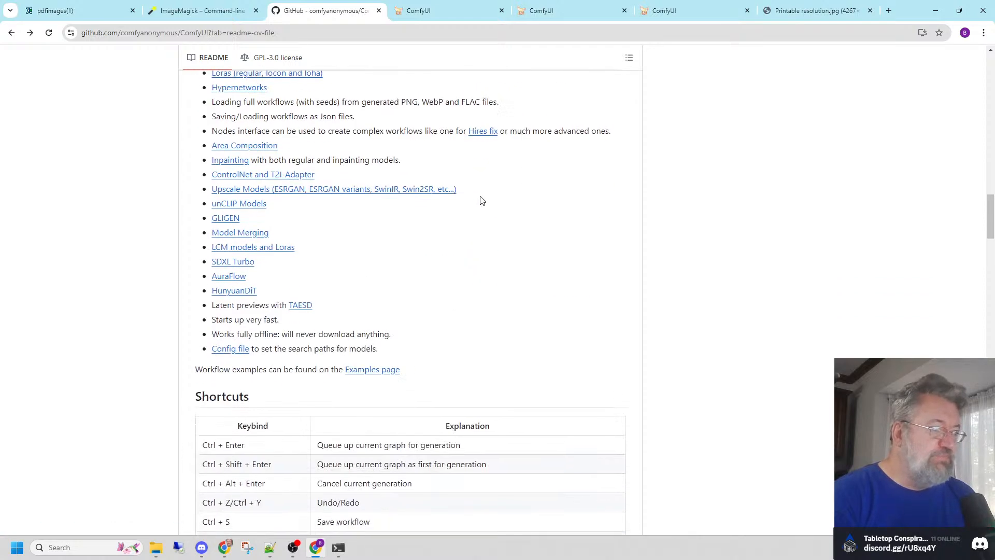
{"action": "scroll", "coordinate": [480, 201], "scroll_direction": "down", "scroll_amount": 5}
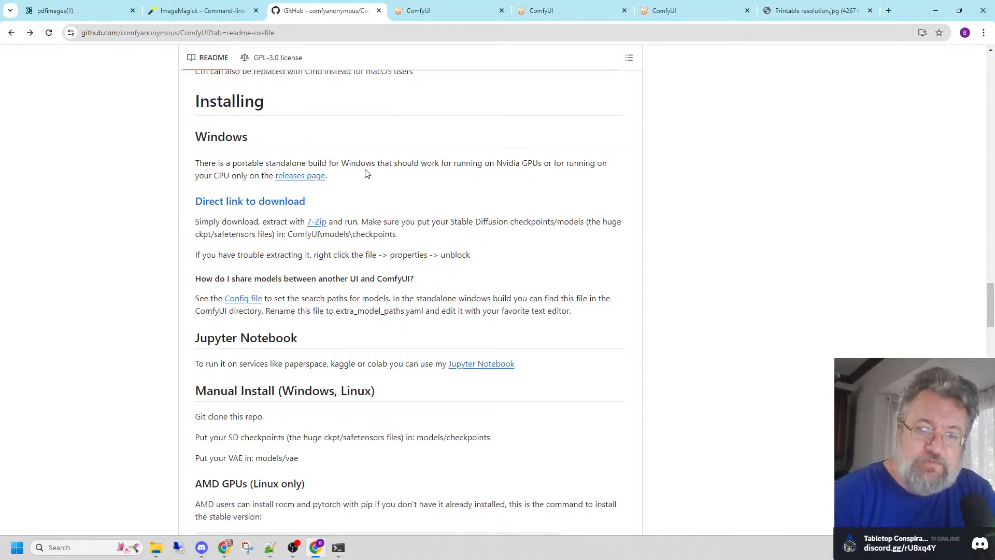
{"action": "scroll", "coordinate": [417, 202], "scroll_direction": "down", "scroll_amount": 4}
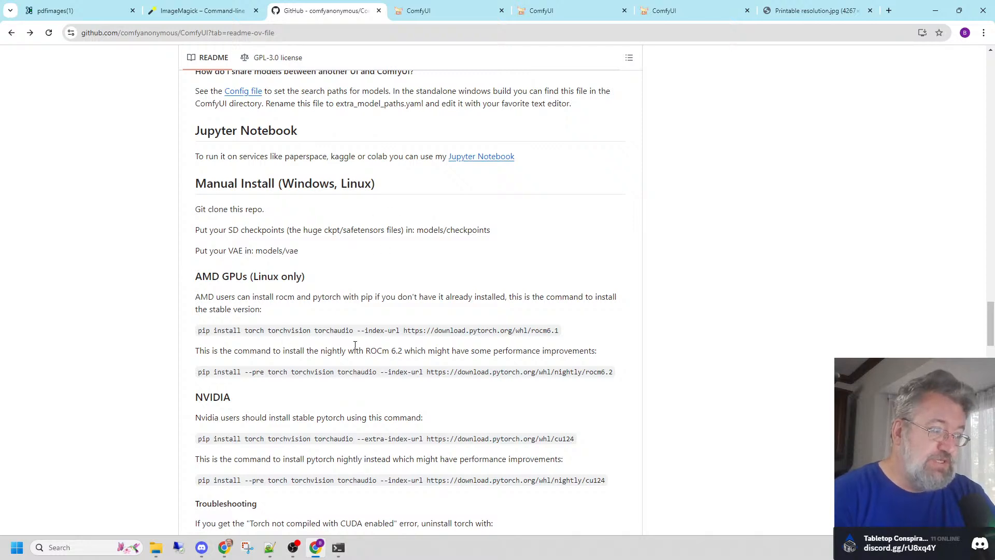
{"action": "scroll", "coordinate": [382, 345], "scroll_direction": "down", "scroll_amount": 10}
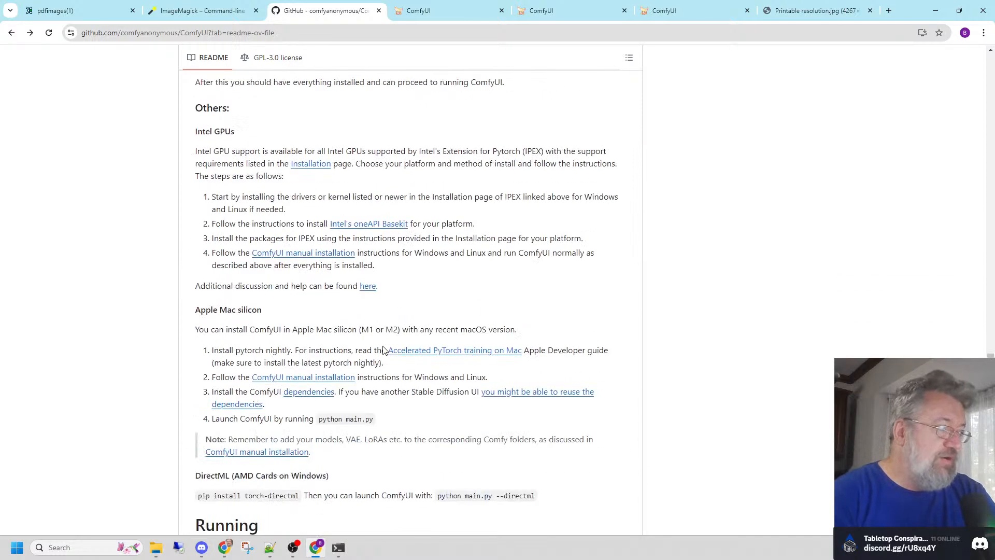
{"action": "scroll", "coordinate": [385, 358], "scroll_direction": "down", "scroll_amount": 3}
{"action": "left_click_drag", "start_coordinate": [207, 154], "coordinate": [296, 167]}
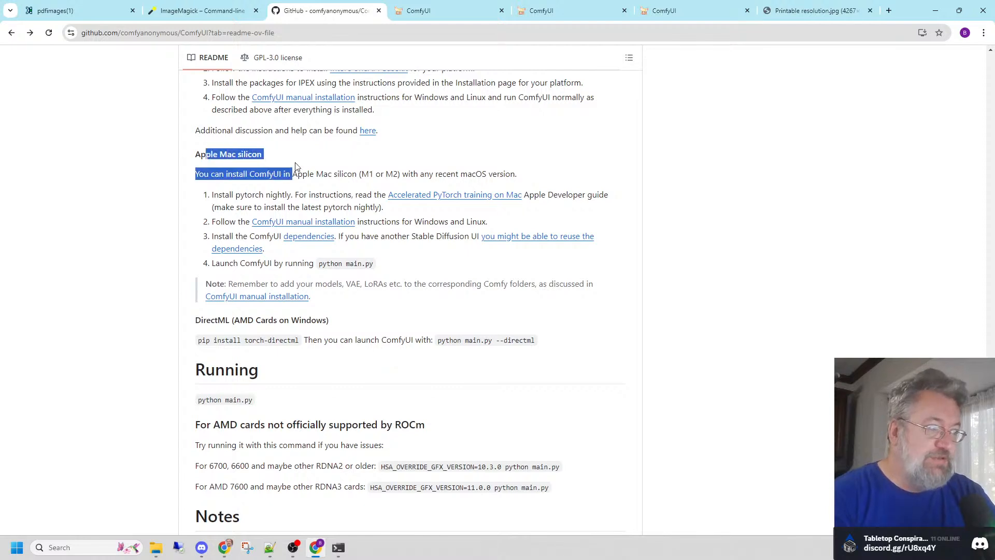
{"action": "left_click", "coordinate": [312, 170]}
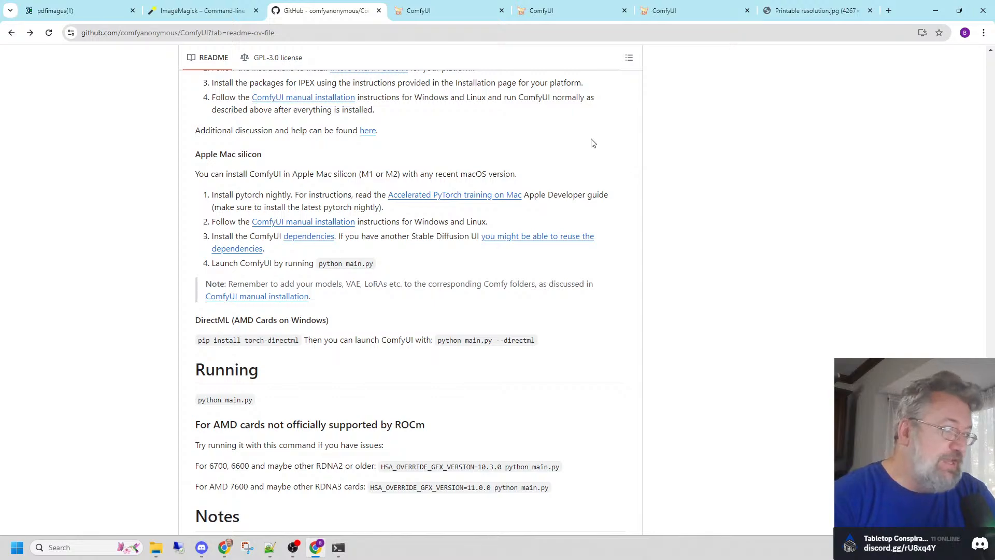
{"action": "scroll", "coordinate": [596, 136], "scroll_direction": "up", "scroll_amount": 15}
{"action": "scroll", "coordinate": [586, 127], "scroll_direction": "up", "scroll_amount": 20}
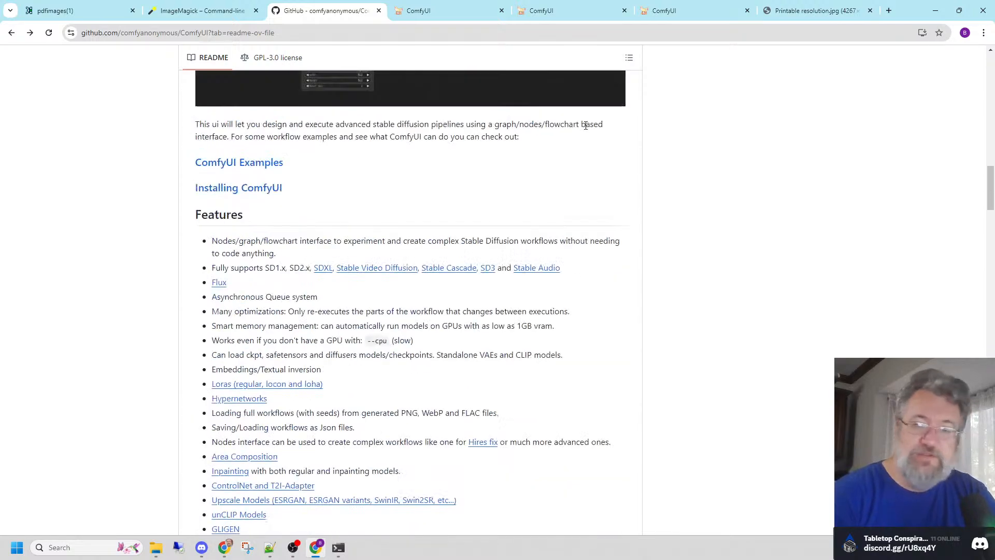
{"action": "scroll", "coordinate": [585, 130], "scroll_direction": "down", "scroll_amount": 2}
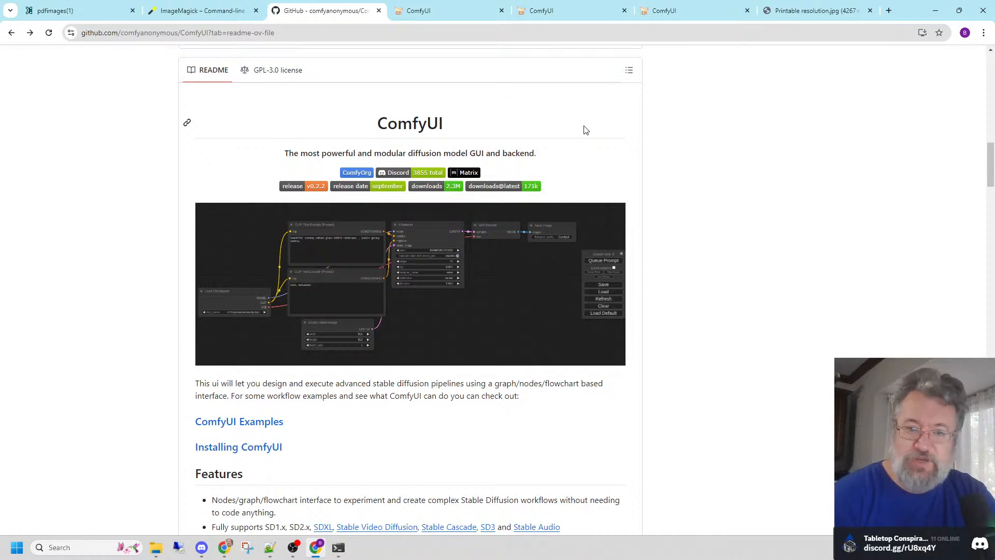
Switch to the unsaved default ComfyUI workflow and set the Load Checkpoint node's model to leosamAiartSDXL_v10.safetensors
{"action": "left_click", "coordinate": [423, 11]}
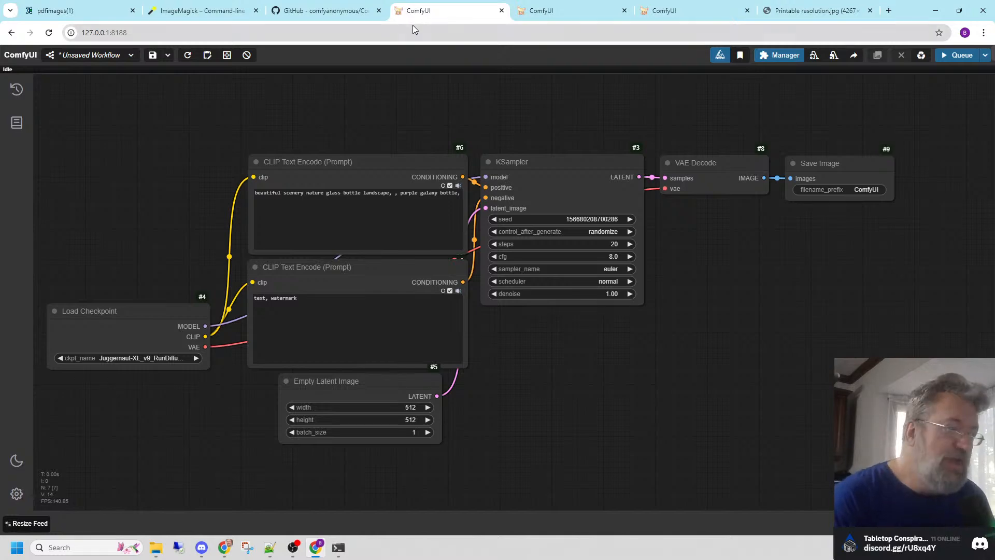
{"action": "left_click", "coordinate": [332, 194]}
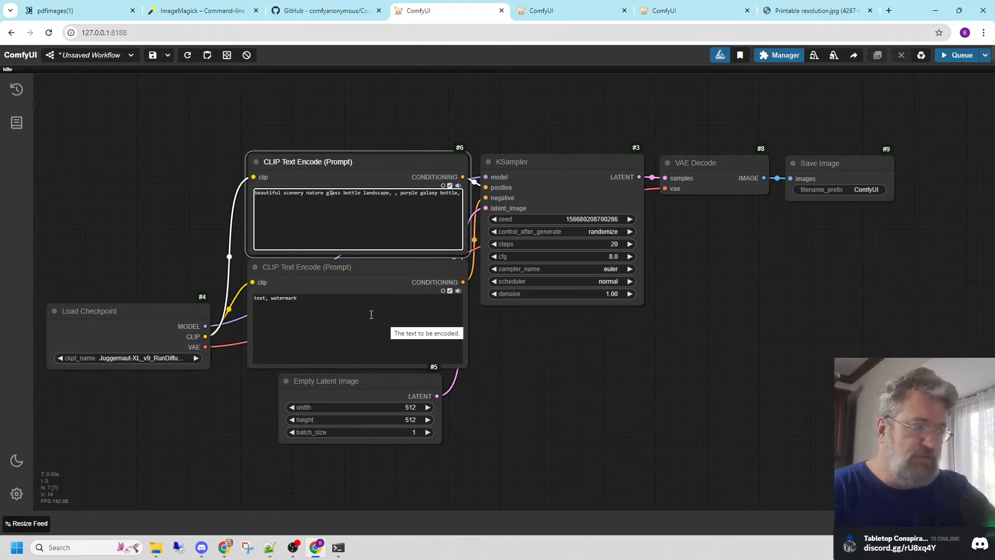
{"action": "left_click", "coordinate": [133, 317]}
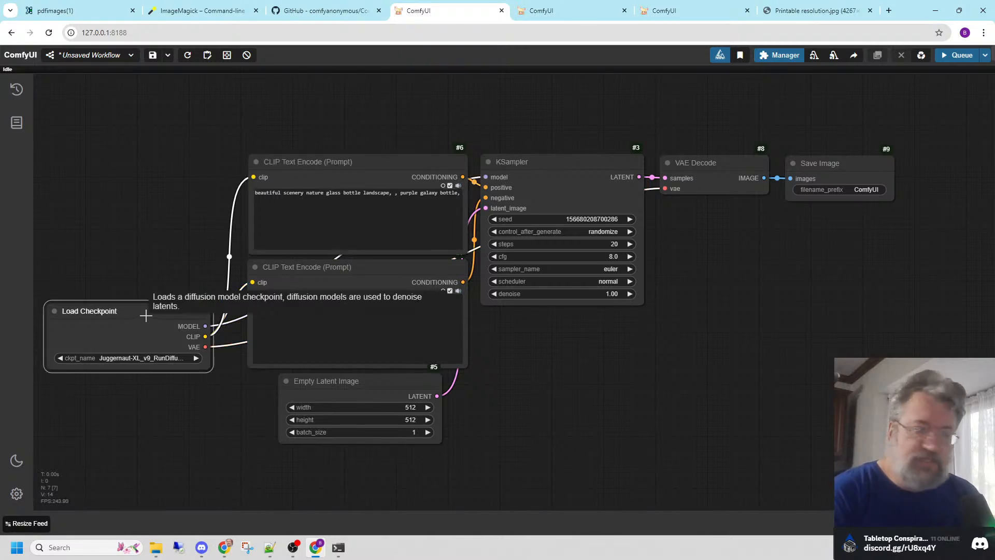
{"action": "left_click", "coordinate": [195, 358]}
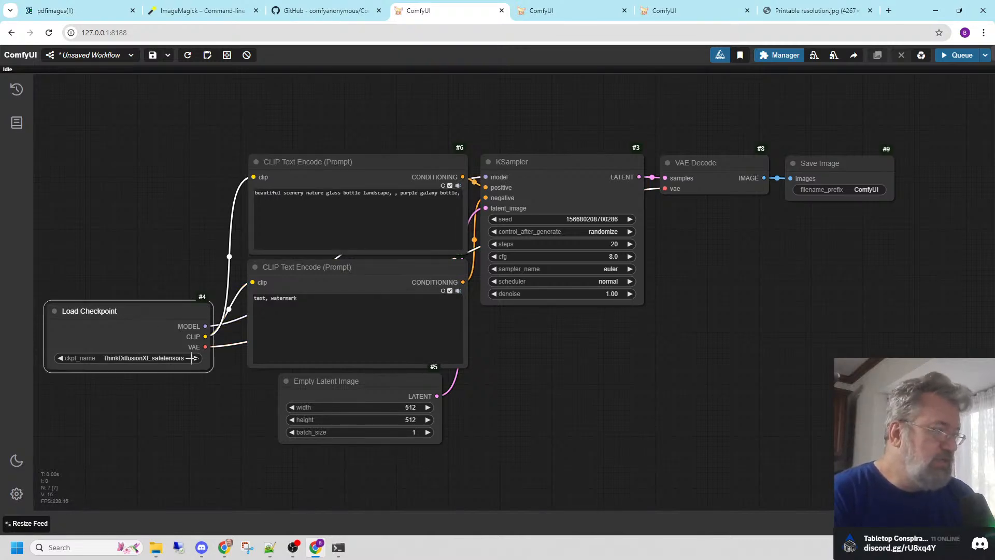
{"action": "left_click", "coordinate": [195, 358]}
{"action": "left_click", "coordinate": [173, 359]}
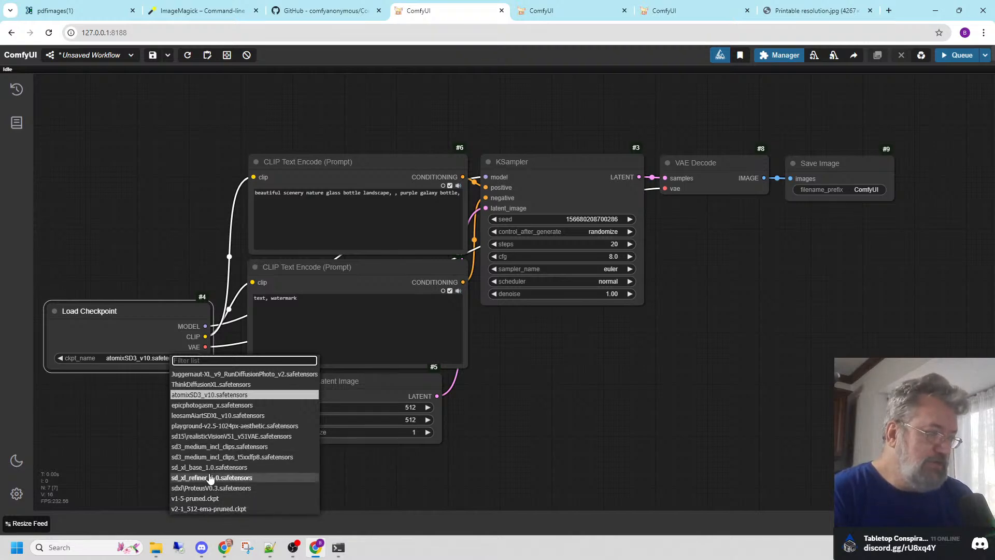
{"action": "left_click", "coordinate": [204, 417]}
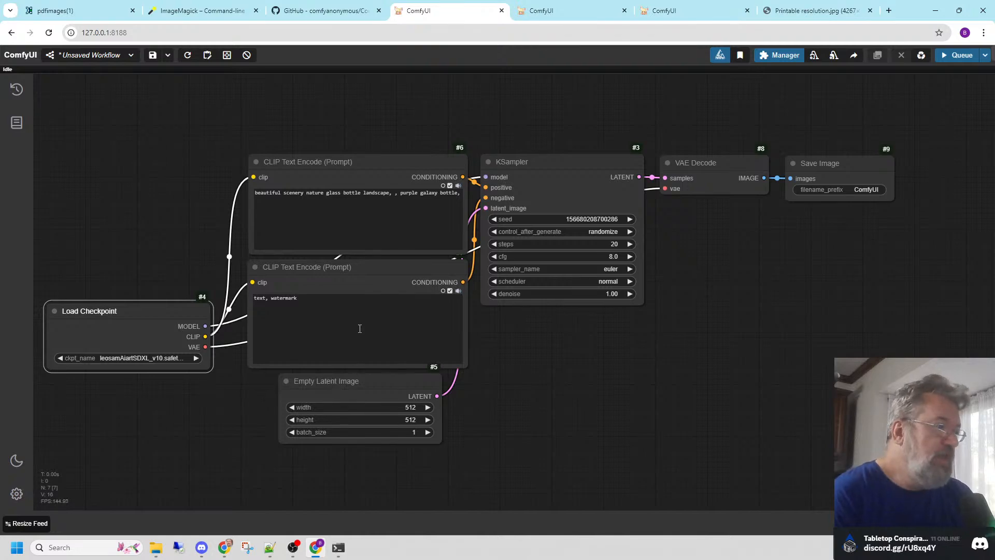
Examine the workflow's positive and negative prompts, Empty Latent Image, VAE Decode and Save Image nodes by selecting each in turn
{"action": "left_click", "coordinate": [341, 202]}
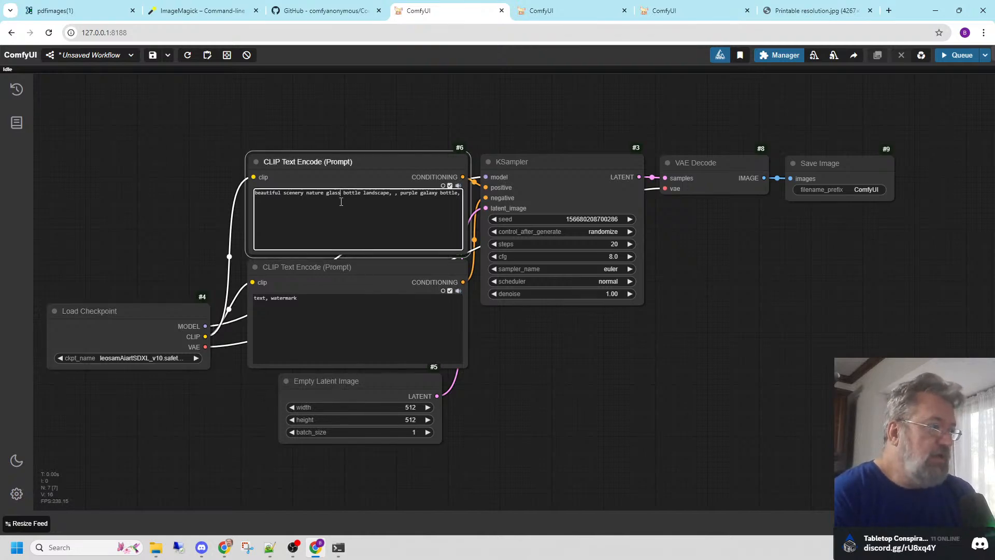
{"action": "left_click", "coordinate": [344, 305]}
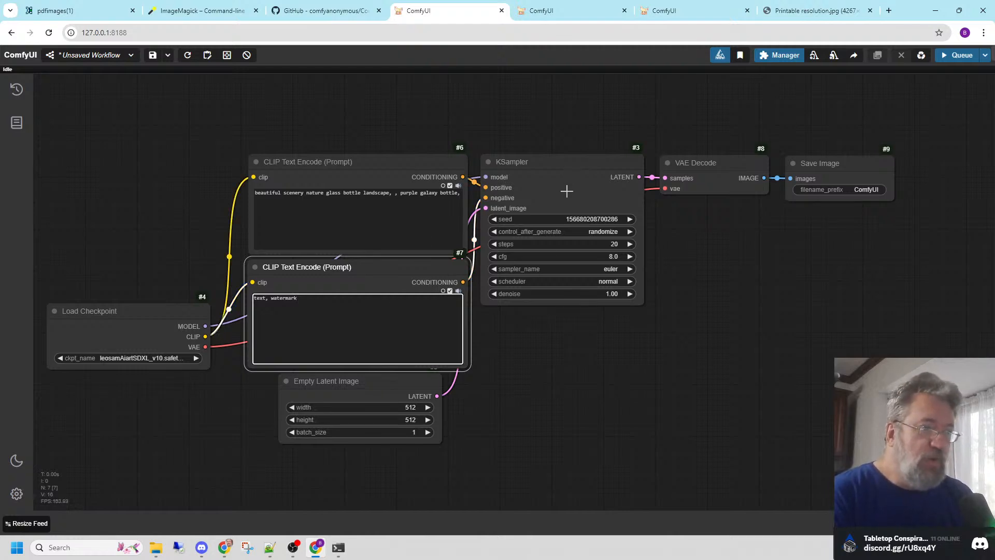
{"action": "left_click", "coordinate": [363, 393]}
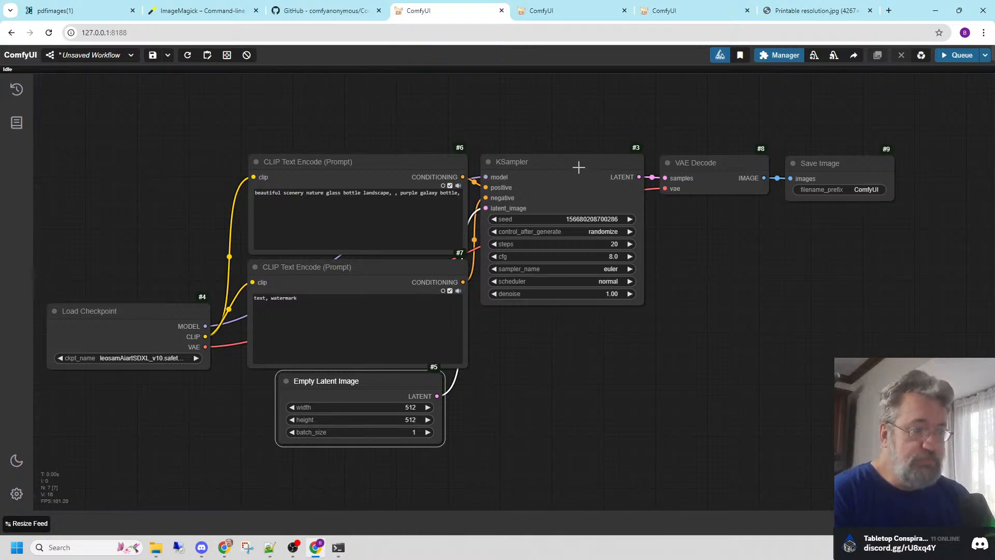
{"action": "left_click", "coordinate": [704, 178]}
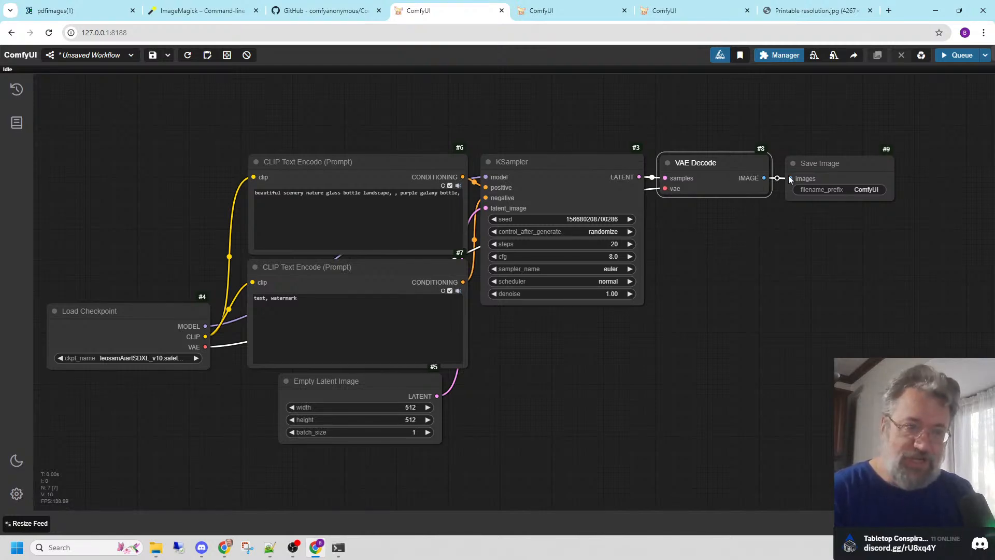
{"action": "left_click", "coordinate": [858, 167]}
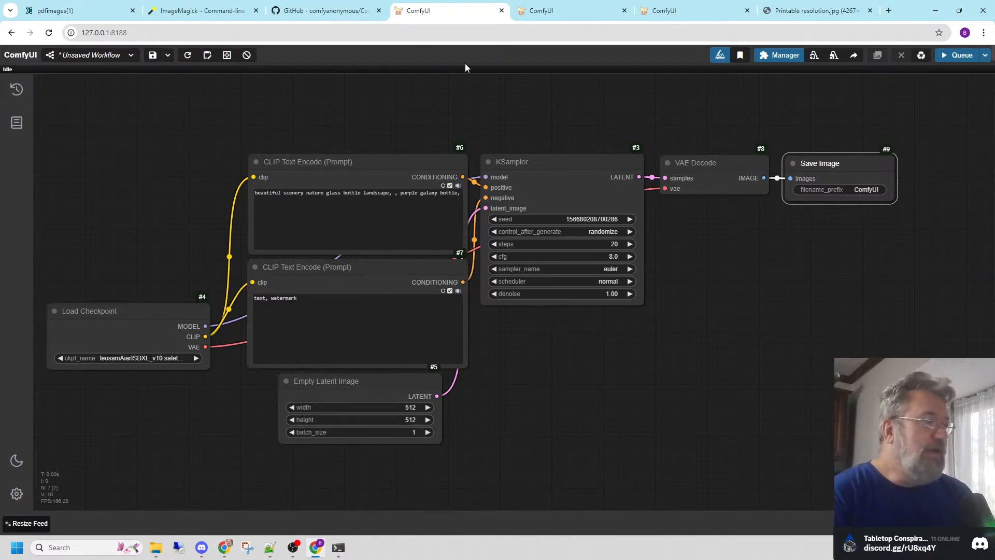
Switch to the Paperdoll Pieces workflow, hide its image feed, and bring the row of soldier output images into close view
{"action": "left_click", "coordinate": [596, 12]}
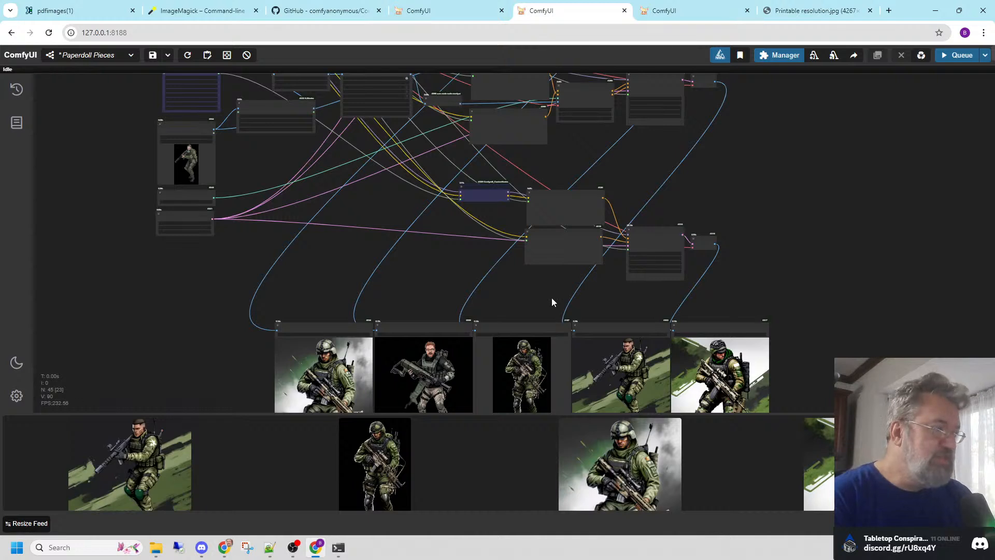
{"action": "left_click", "coordinate": [983, 523]}
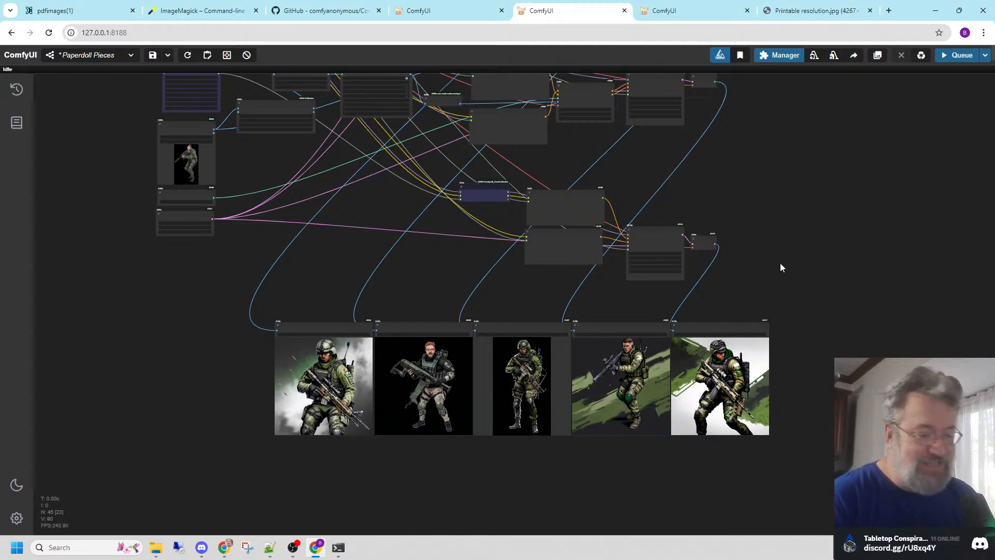
{"action": "scroll", "coordinate": [803, 311], "scroll_direction": "up", "scroll_amount": 5}
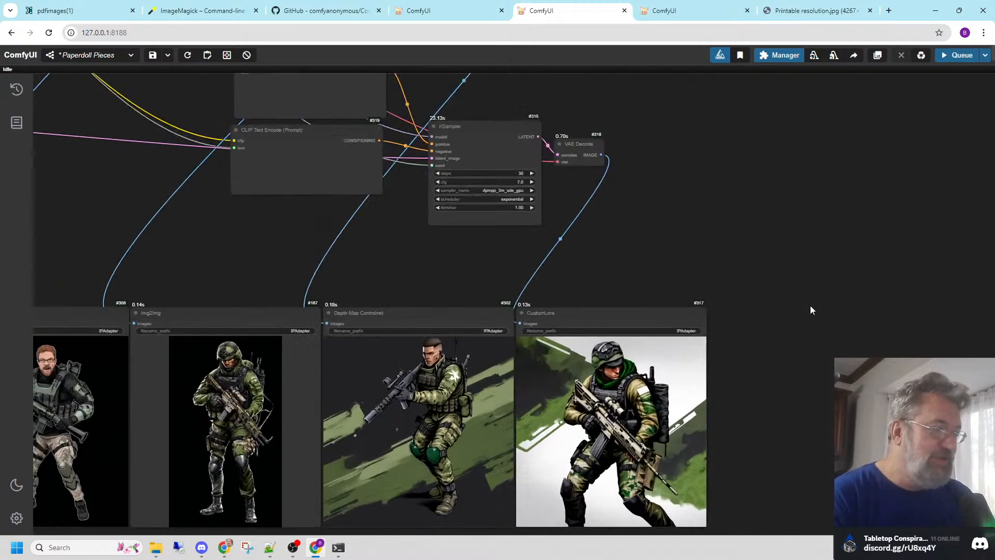
{"action": "left_click_drag", "start_coordinate": [672, 257], "coordinate": [931, 172]}
{"action": "scroll", "coordinate": [956, 188], "scroll_direction": "down", "scroll_amount": 1}
{"action": "scroll", "coordinate": [947, 186], "scroll_direction": "up", "scroll_amount": 1}
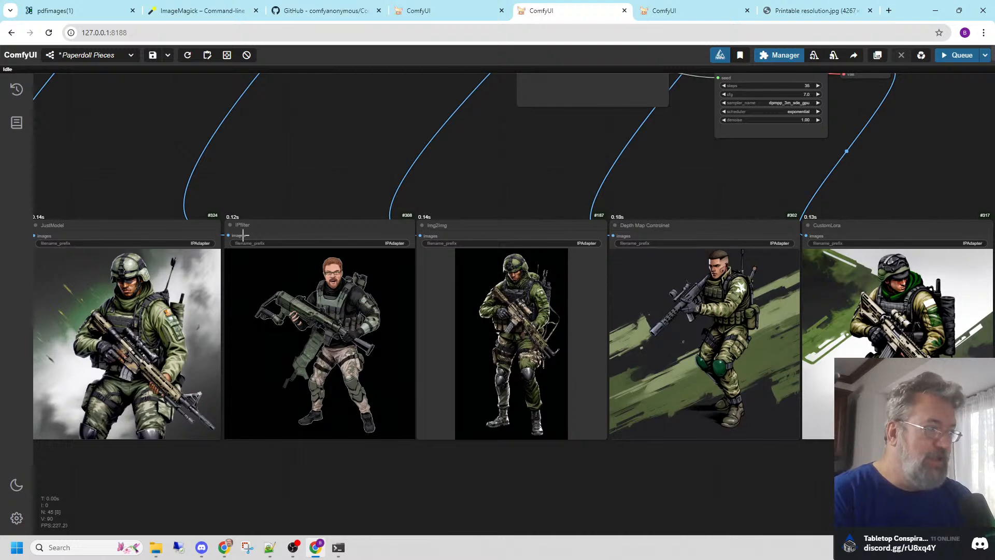
Compare the first three soldier output images, selecting their nodes one after another from JustModel to Img2Img
{"action": "left_click", "coordinate": [149, 226]}
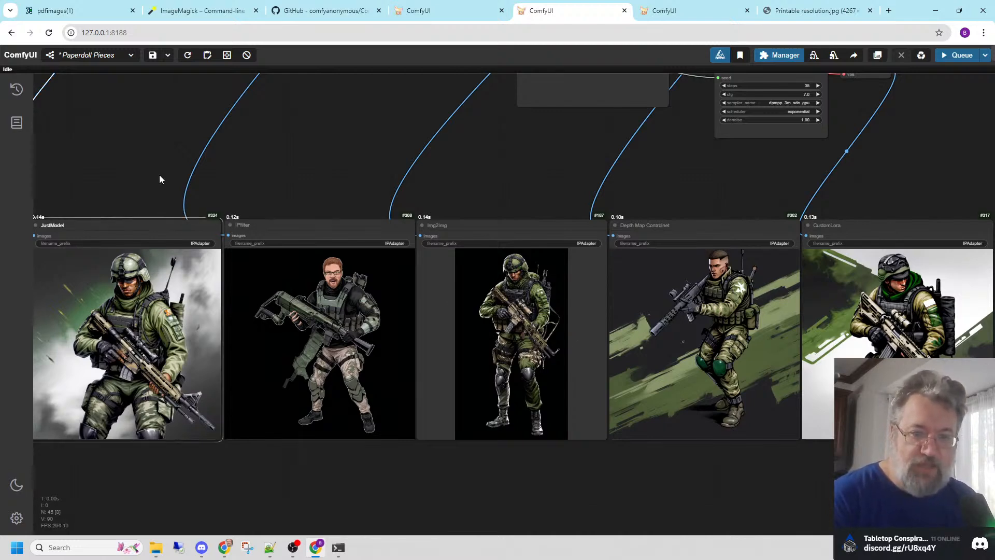
{"action": "left_click", "coordinate": [318, 231]}
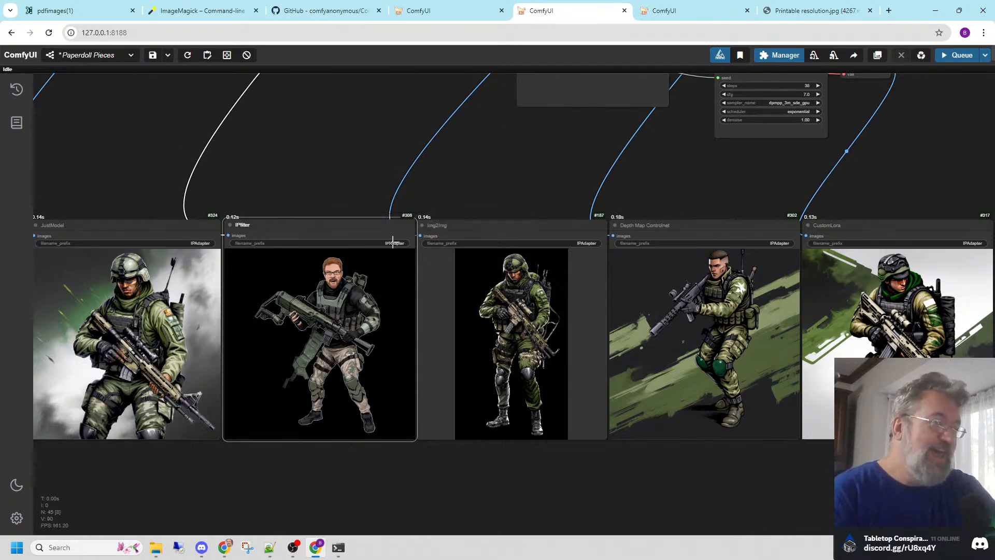
{"action": "left_click", "coordinate": [493, 230]}
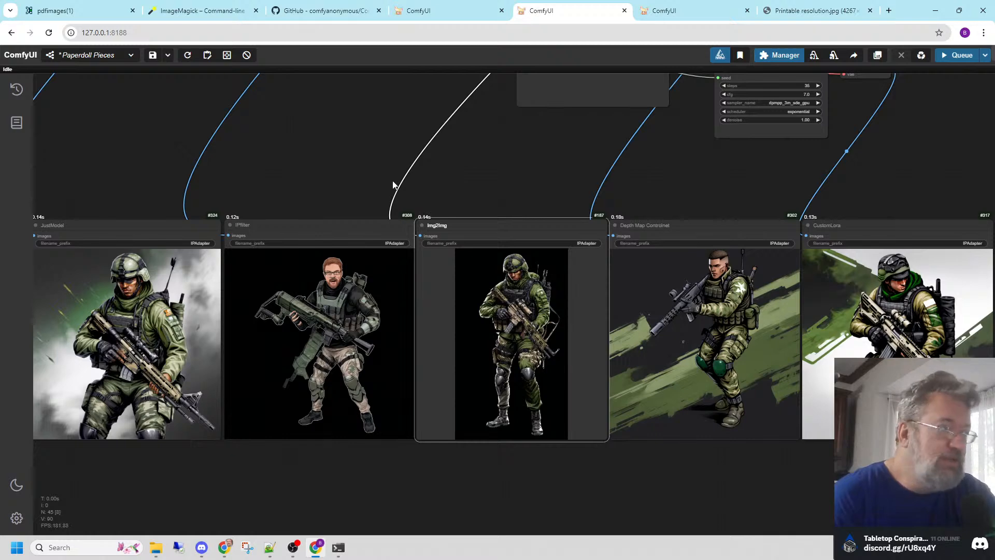
Examine the source soldier image and depth-map nodes, then compare the Depth Map Controlnet and CustomLora outputs by selecting their nodes
{"action": "left_click_drag", "start_coordinate": [330, 158], "coordinate": [679, 371]}
{"action": "left_click_drag", "start_coordinate": [347, 134], "coordinate": [485, 288]}
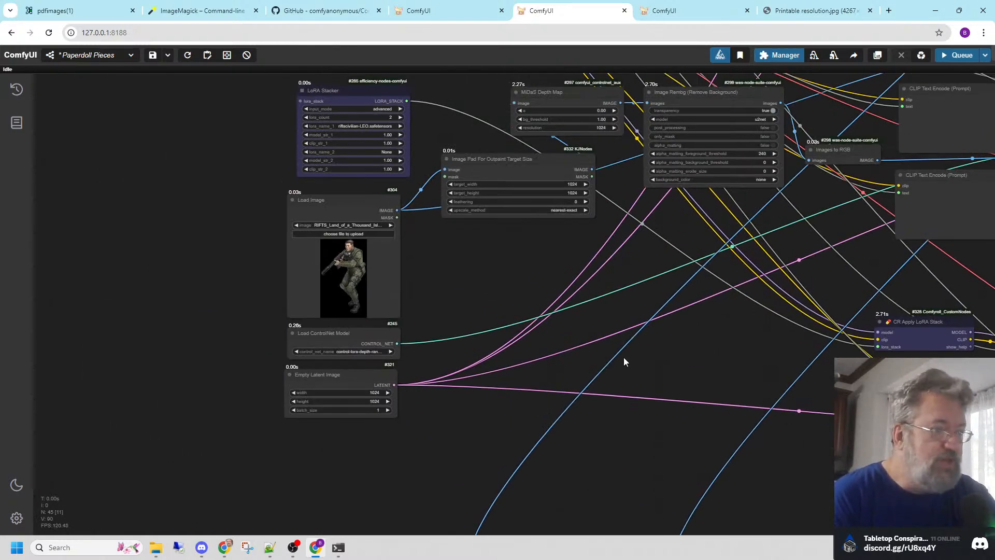
{"action": "left_click_drag", "start_coordinate": [624, 357], "coordinate": [286, 129]}
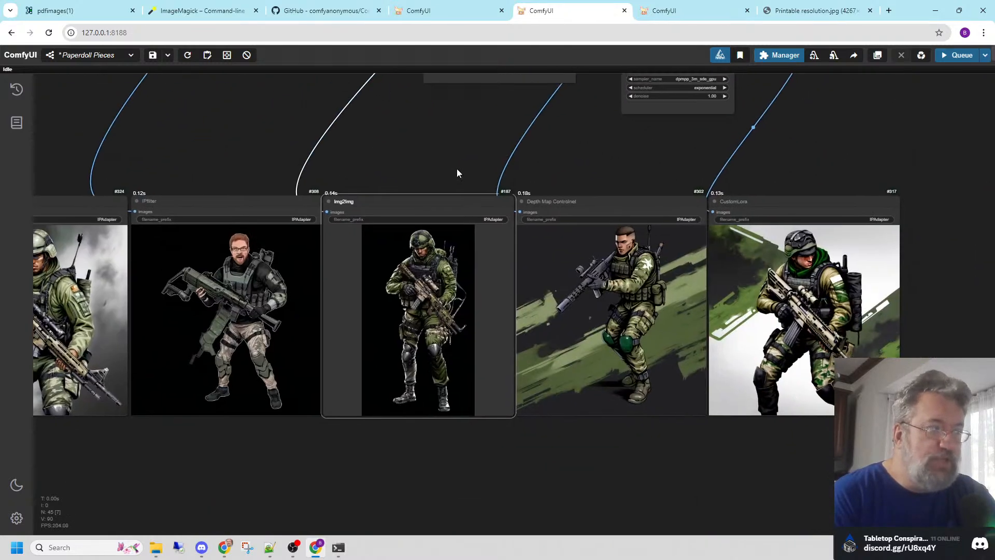
{"action": "left_click_drag", "start_coordinate": [458, 171], "coordinate": [531, 139]}
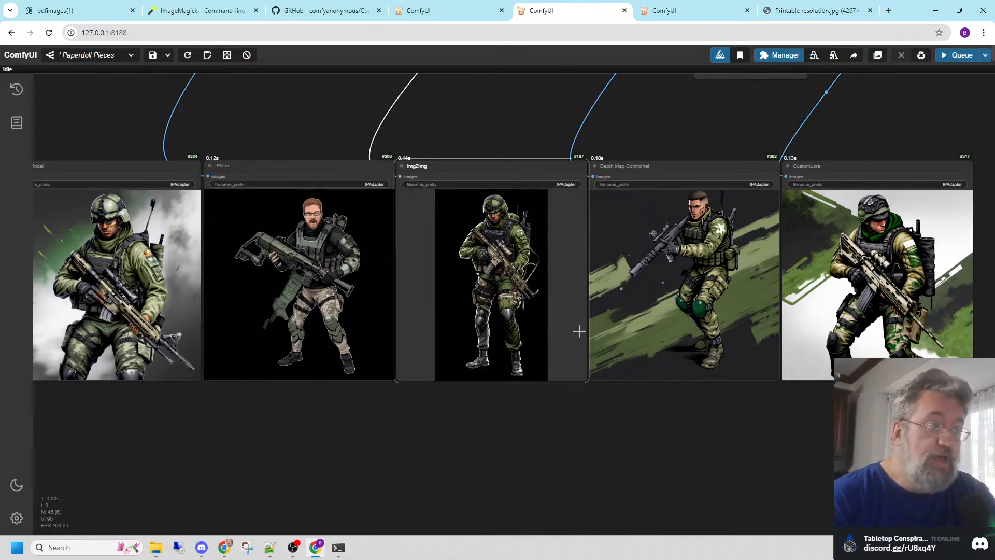
{"action": "left_click", "coordinate": [633, 303]}
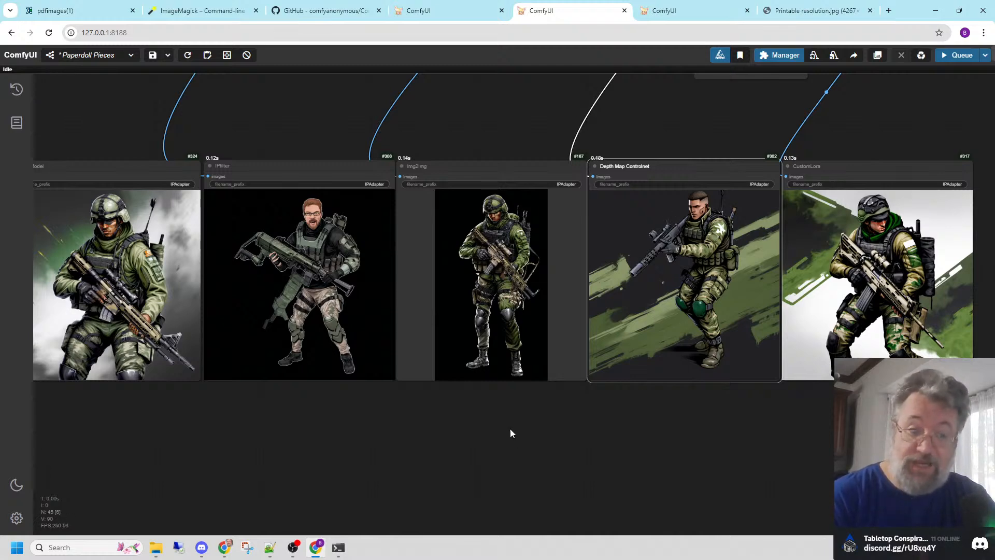
{"action": "left_click", "coordinate": [848, 279]}
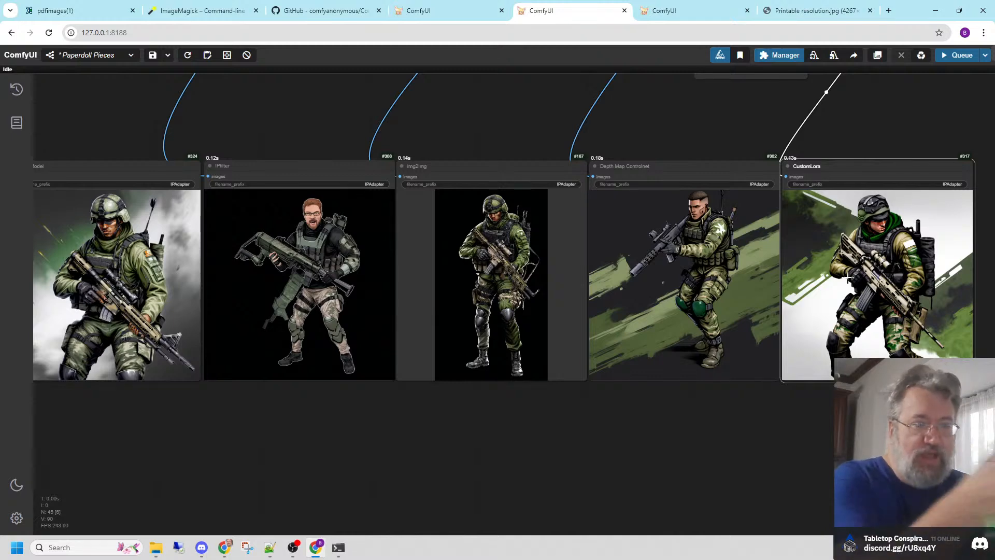
Survey the whole Paperdoll Pieces node graph, from the output images up through the loaders, prompts and samplers and back down
{"action": "scroll", "coordinate": [498, 150], "scroll_direction": "down", "scroll_amount": 5}
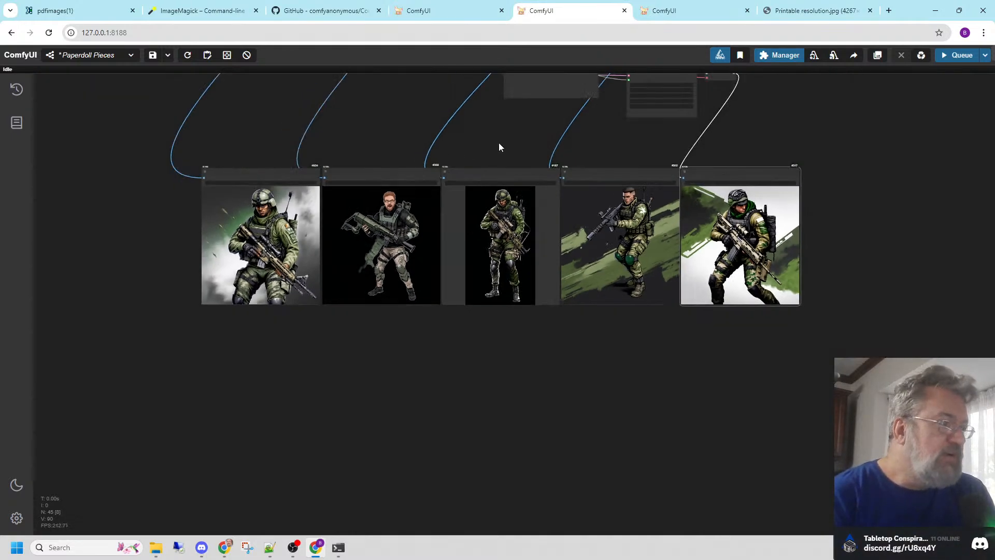
{"action": "left_click_drag", "start_coordinate": [498, 142], "coordinate": [536, 380]}
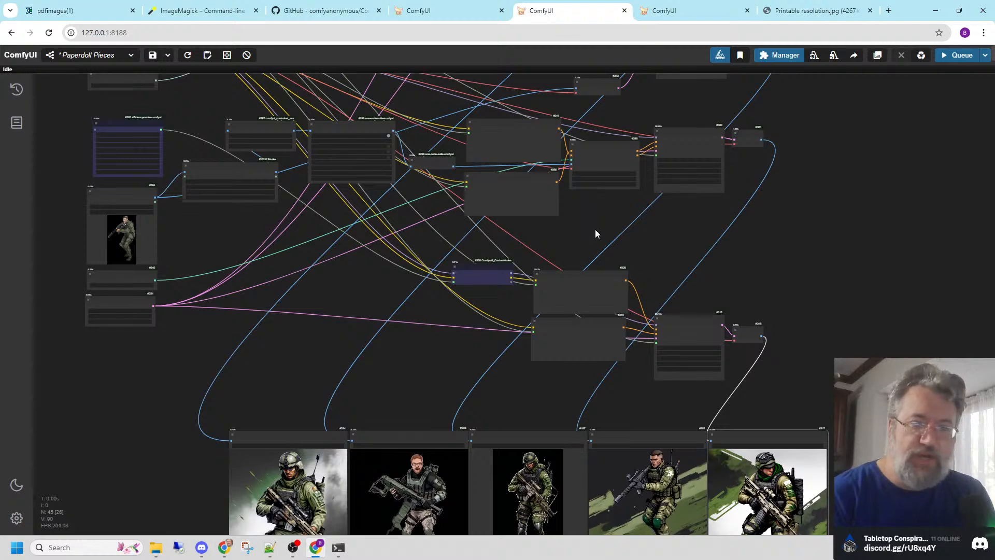
{"action": "scroll", "coordinate": [595, 229], "scroll_direction": "down", "scroll_amount": 1}
{"action": "left_click_drag", "start_coordinate": [589, 220], "coordinate": [610, 386]}
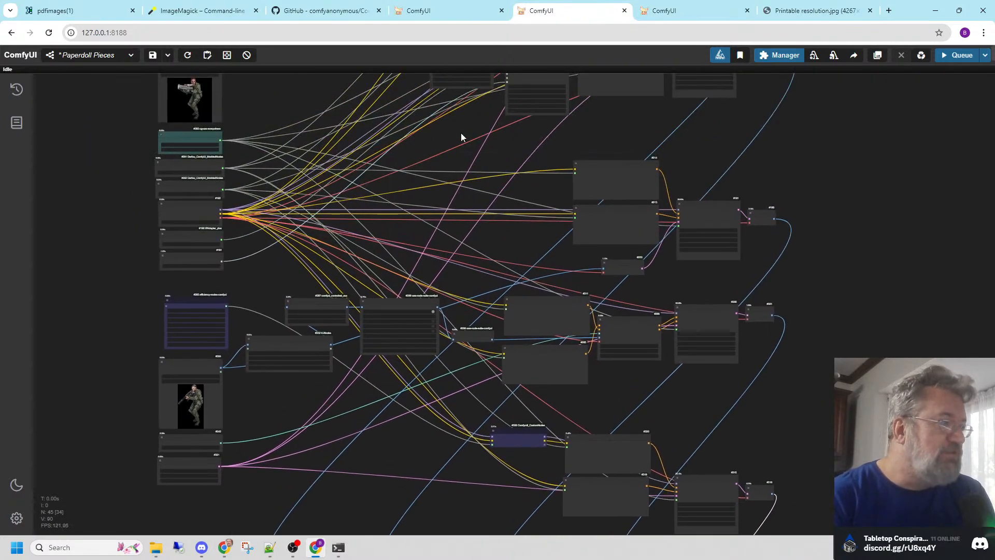
{"action": "left_click_drag", "start_coordinate": [303, 104], "coordinate": [312, 188]}
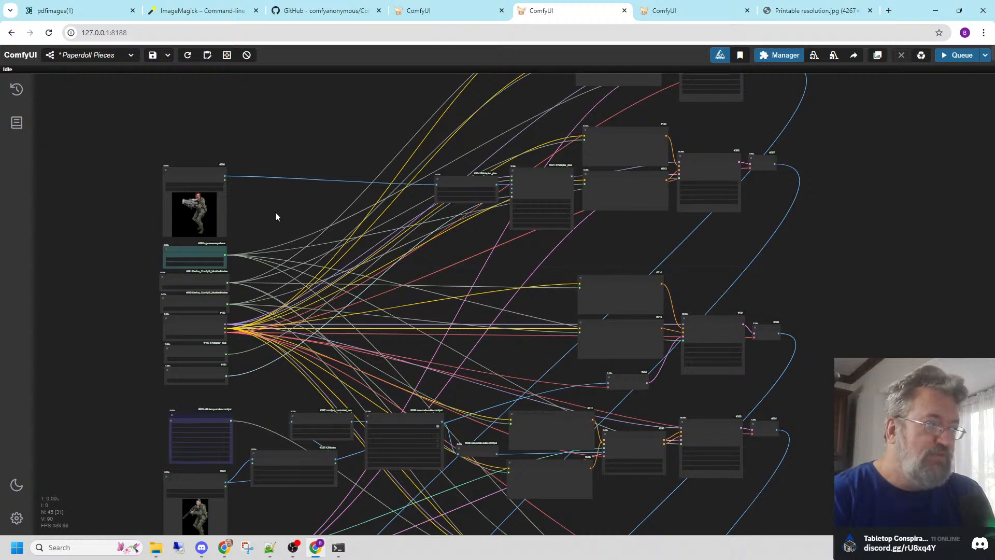
{"action": "left_click_drag", "start_coordinate": [276, 213], "coordinate": [277, 143]}
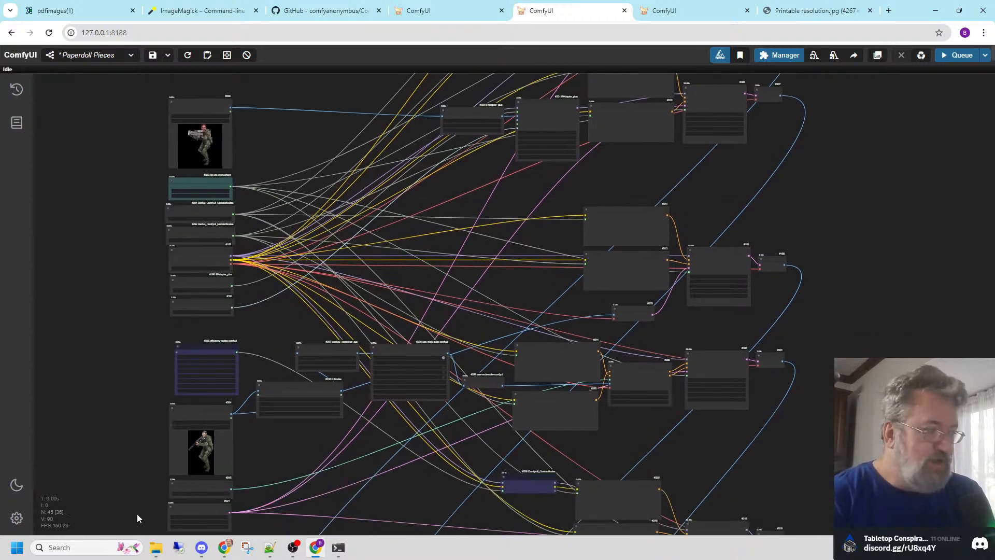
{"action": "left_click_drag", "start_coordinate": [275, 131], "coordinate": [128, 317]}
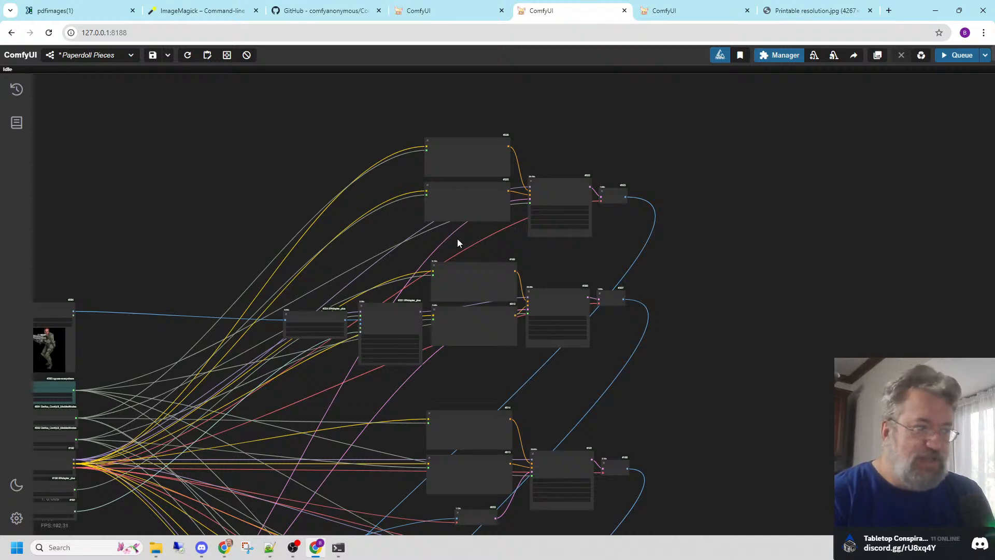
{"action": "scroll", "coordinate": [517, 178], "scroll_direction": "down", "scroll_amount": 3}
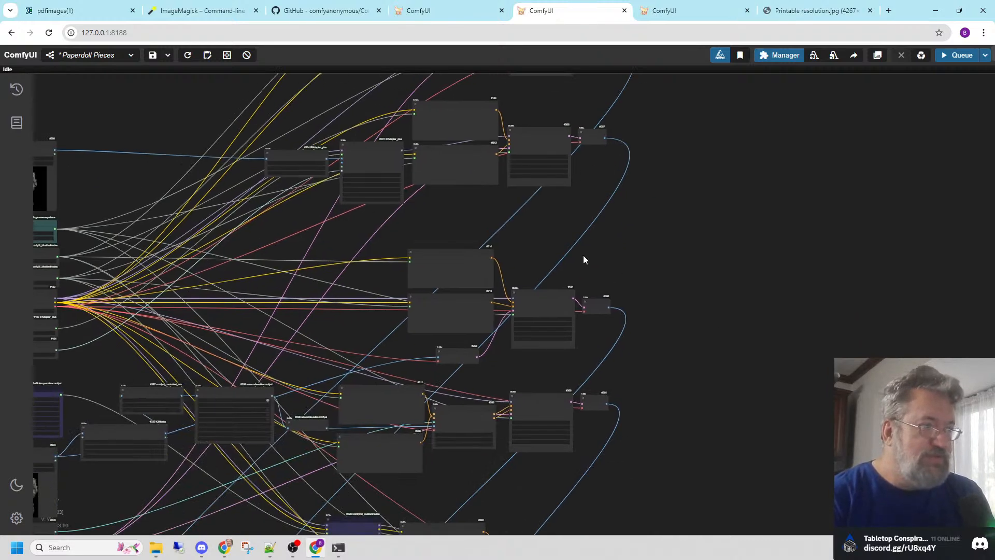
{"action": "scroll", "coordinate": [585, 260], "scroll_direction": "down", "scroll_amount": 3}
{"action": "left_click_drag", "start_coordinate": [568, 346], "coordinate": [703, 115]}
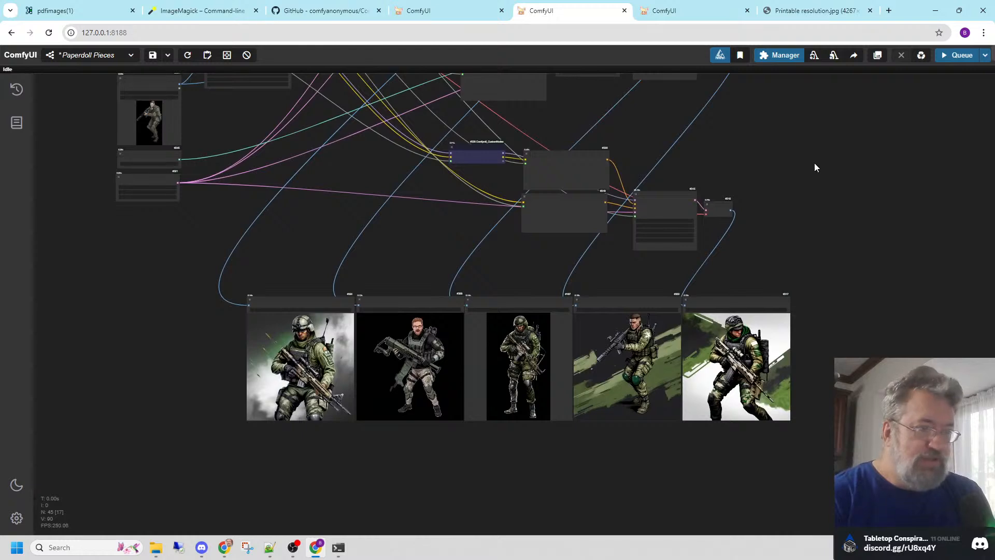
{"action": "left_click_drag", "start_coordinate": [814, 162], "coordinate": [789, 230]}
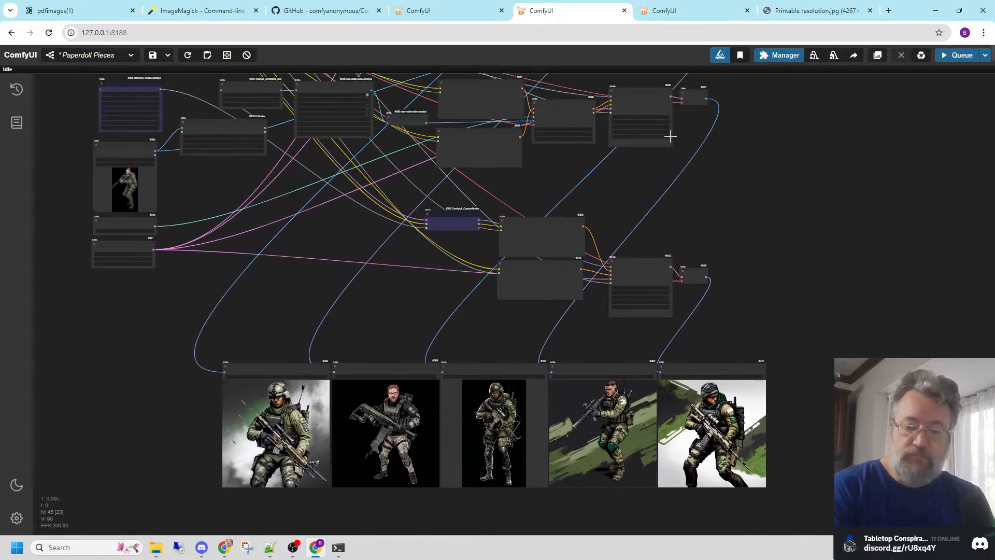
Switch to the Paperdoll workflow and examine its image-loading, background-removal, masking and cropping rows for the sword and the head
{"action": "left_click", "coordinate": [678, 17]}
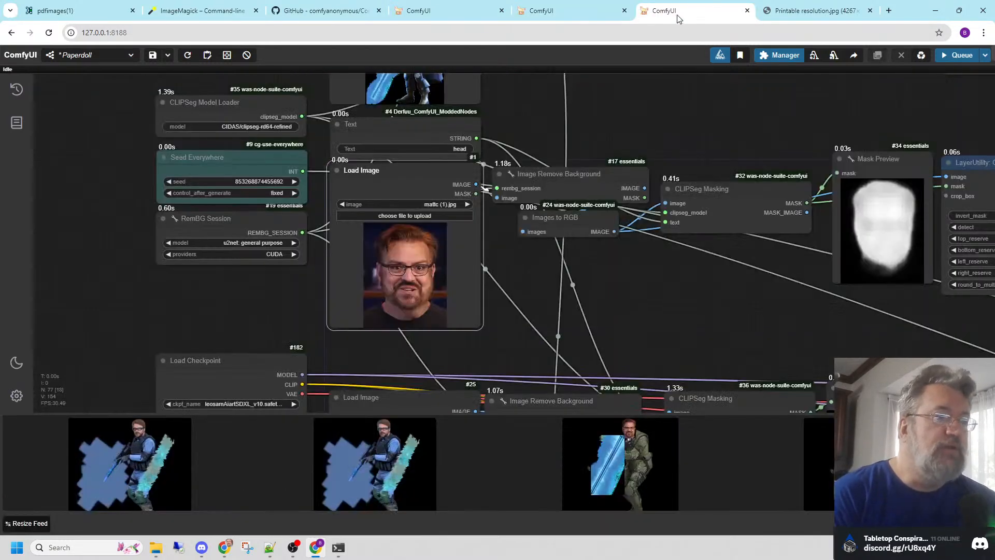
{"action": "scroll", "coordinate": [583, 104], "scroll_direction": "down", "scroll_amount": 3}
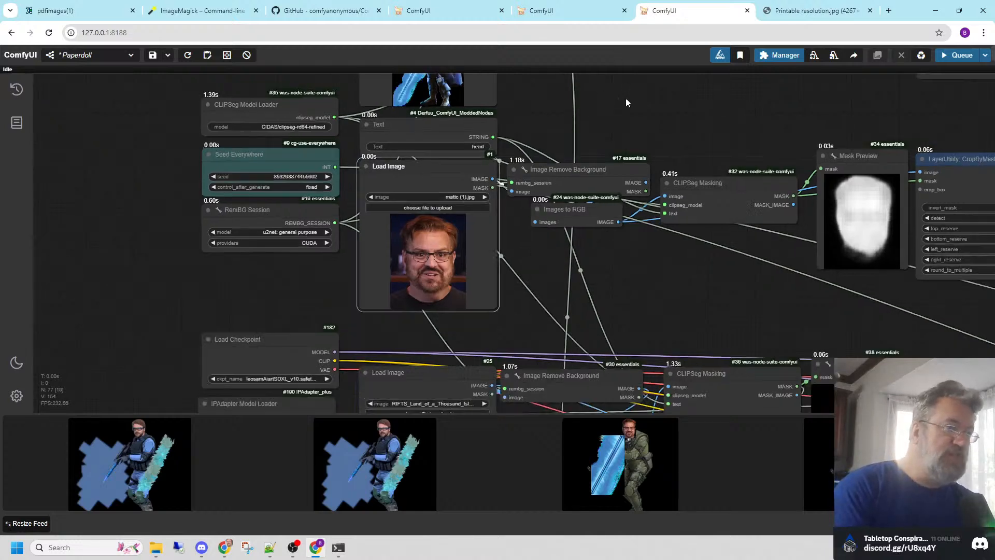
{"action": "left_click_drag", "start_coordinate": [633, 88], "coordinate": [509, 313]}
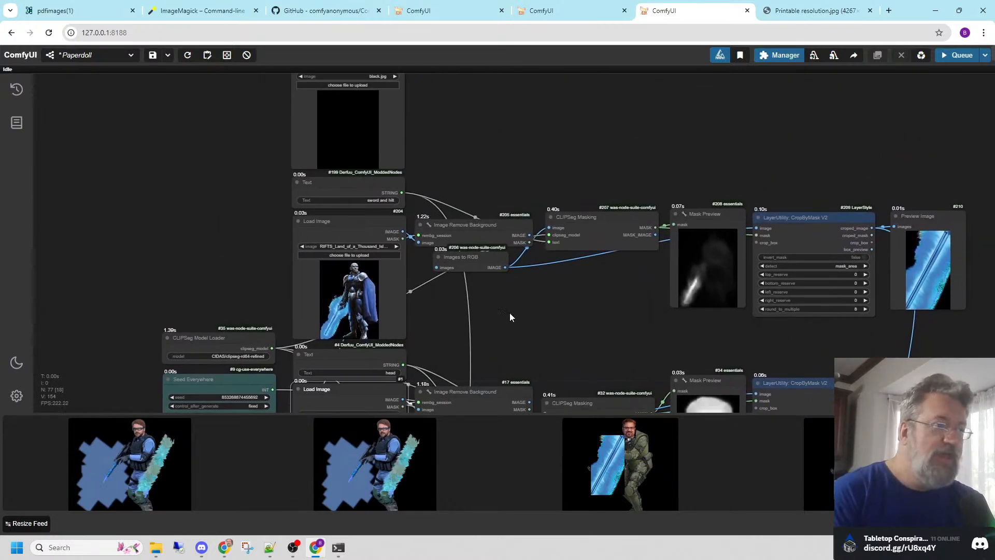
{"action": "scroll", "coordinate": [499, 145], "scroll_direction": "down", "scroll_amount": 1}
{"action": "left_click_drag", "start_coordinate": [490, 131], "coordinate": [475, 192]}
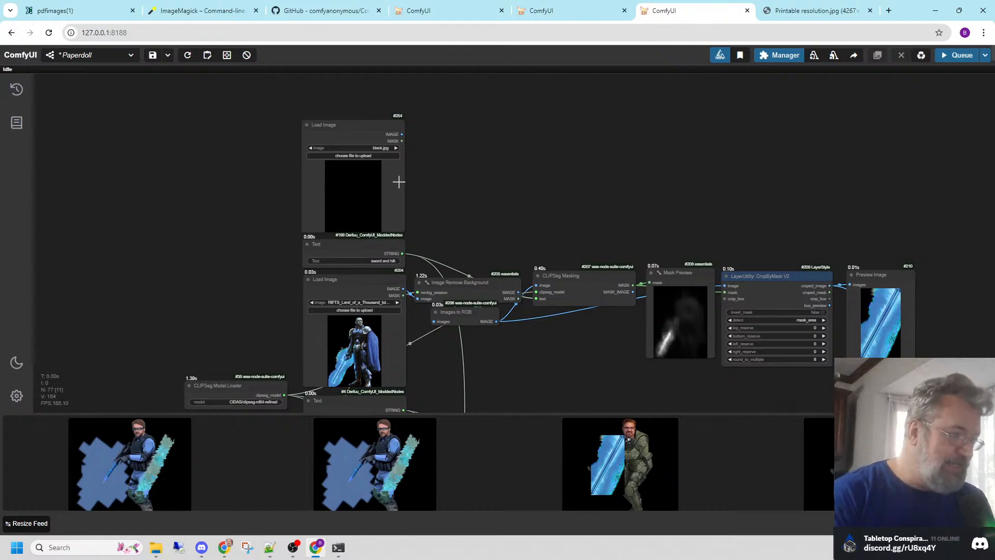
{"action": "left_click_drag", "start_coordinate": [551, 232], "coordinate": [573, 77]}
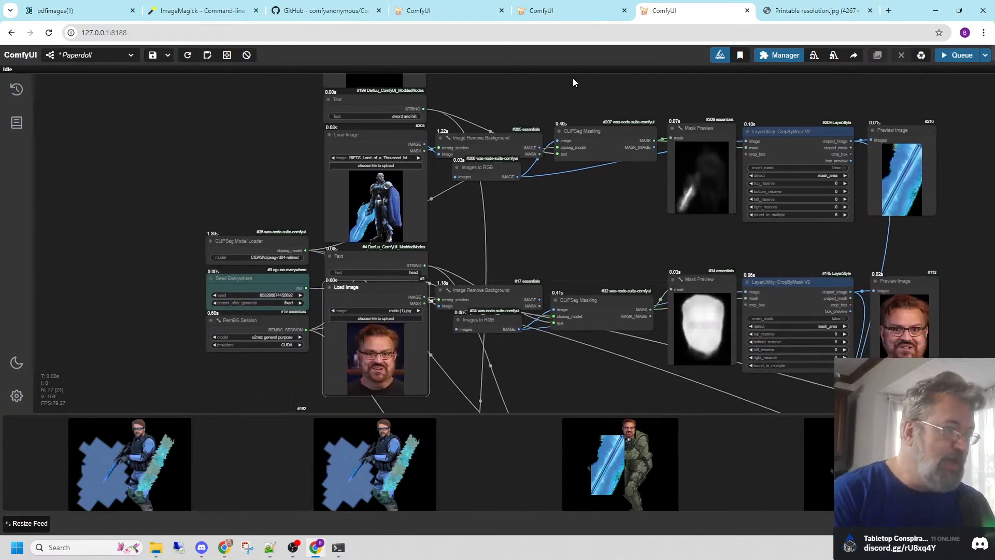
Load Savage_Rifts_Arcana_and_Mysticism_(SWADE_Edition)-0055.jpg from the Rifts images folder into the image node of the "sword and hilt" row
{"action": "left_click", "coordinate": [394, 165]}
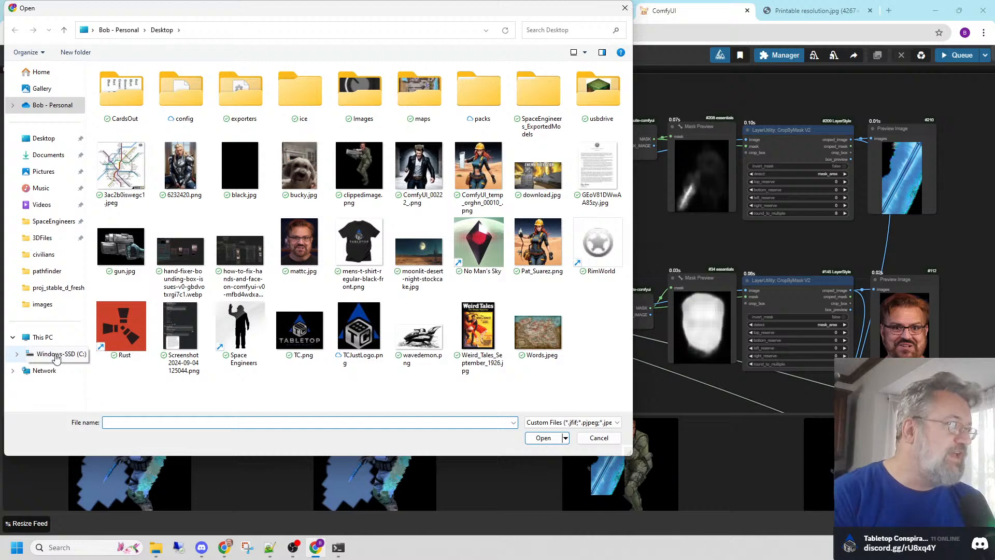
{"action": "left_click", "coordinate": [46, 307]}
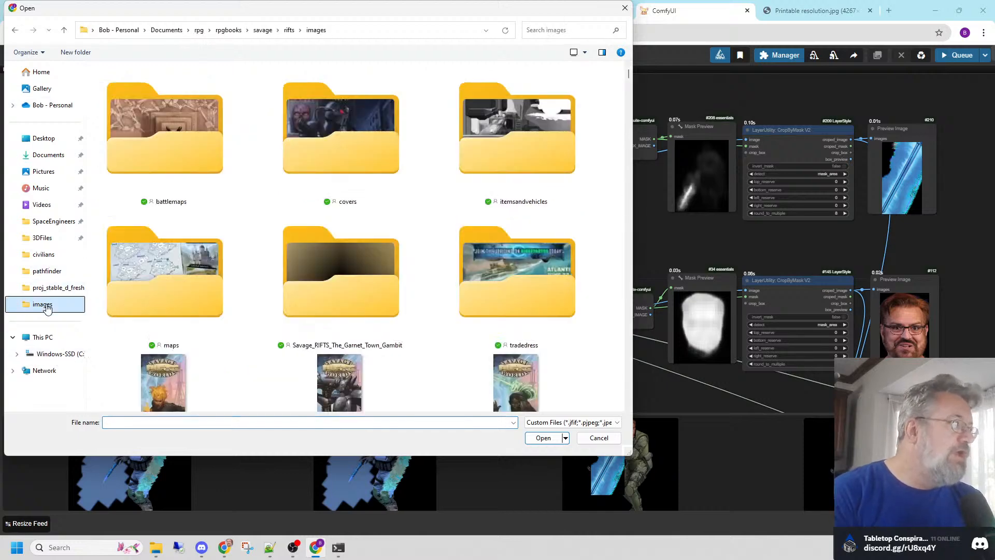
{"action": "scroll", "coordinate": [319, 234], "scroll_direction": "down", "scroll_amount": 10}
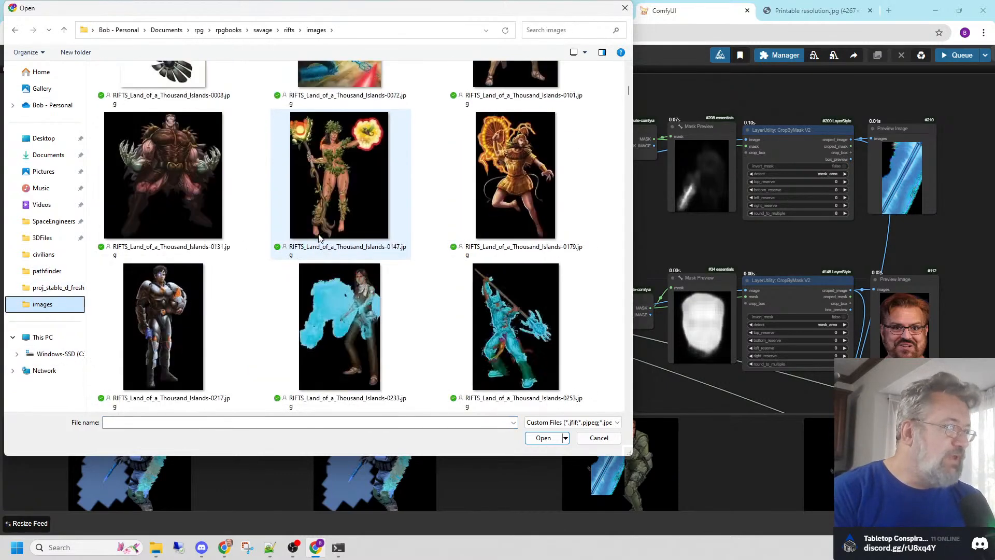
{"action": "scroll", "coordinate": [318, 238], "scroll_direction": "down", "scroll_amount": 10}
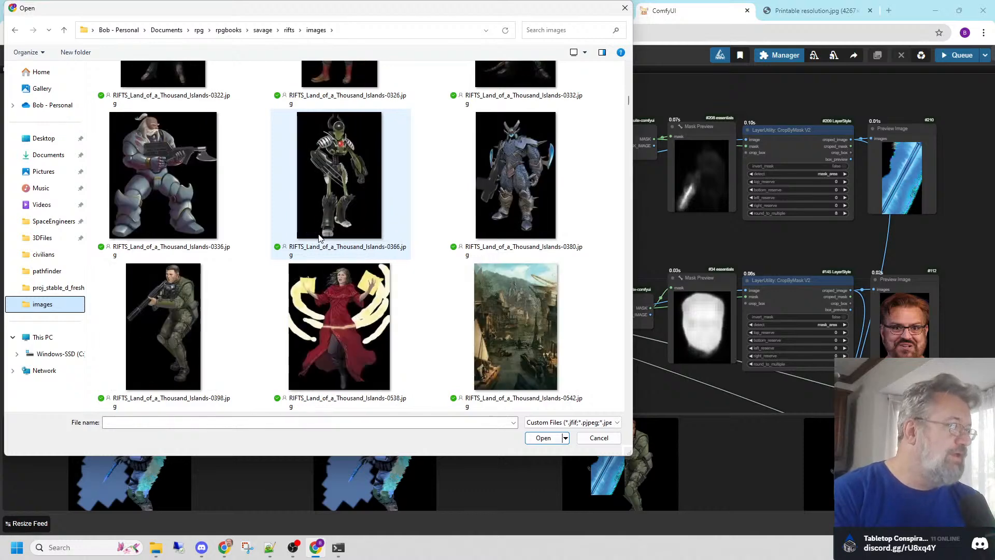
{"action": "scroll", "coordinate": [320, 237], "scroll_direction": "down", "scroll_amount": 5}
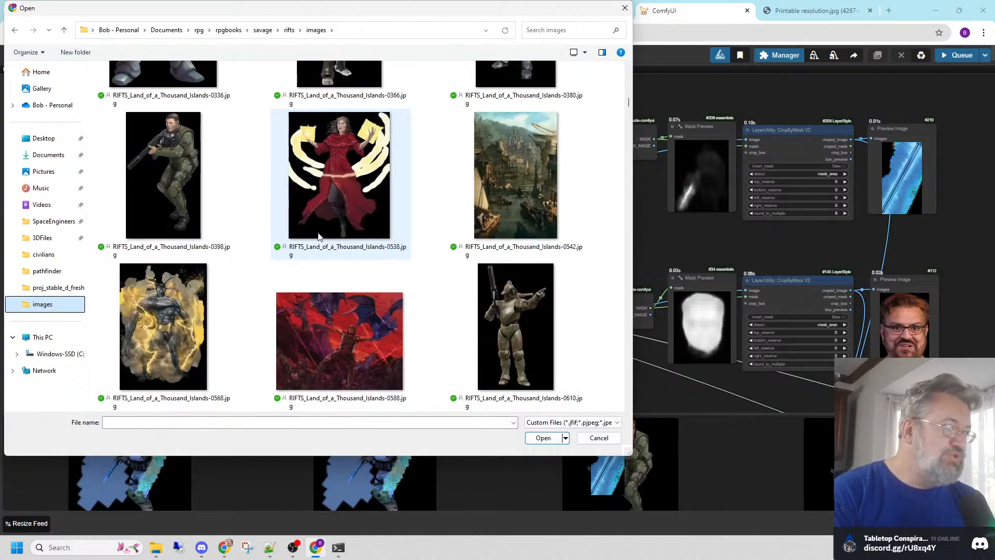
{"action": "scroll", "coordinate": [318, 236], "scroll_direction": "down", "scroll_amount": 4}
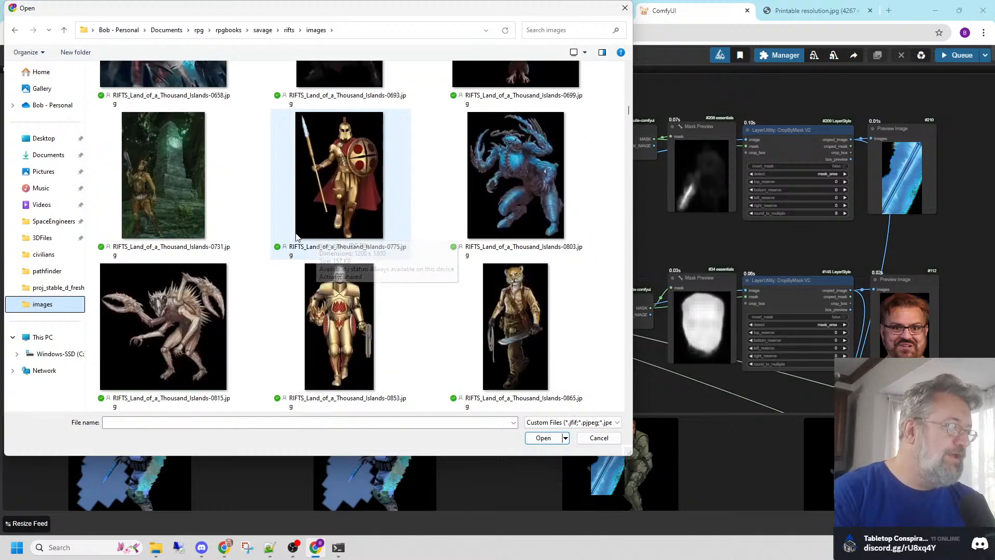
{"action": "scroll", "coordinate": [286, 238], "scroll_direction": "down", "scroll_amount": 3}
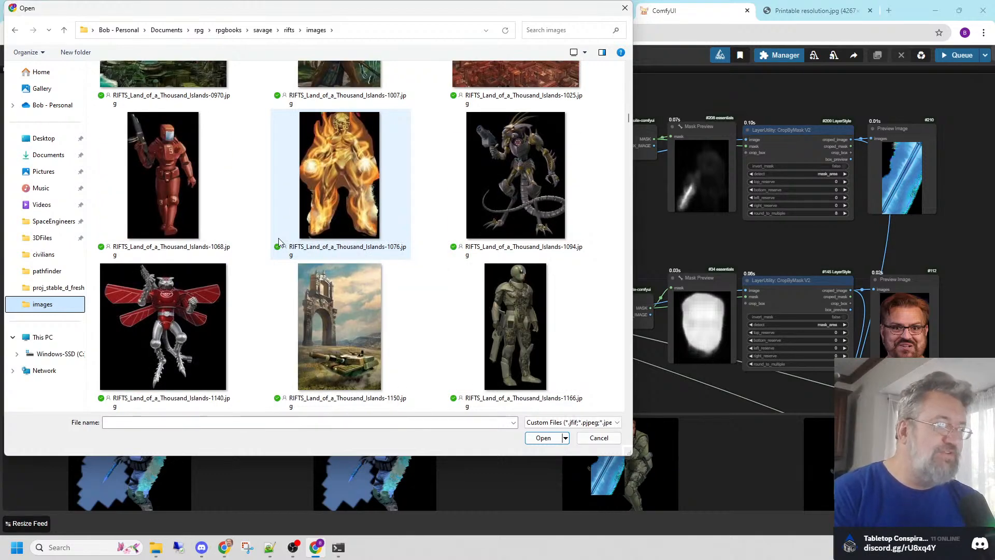
{"action": "scroll", "coordinate": [279, 243], "scroll_direction": "down", "scroll_amount": 5}
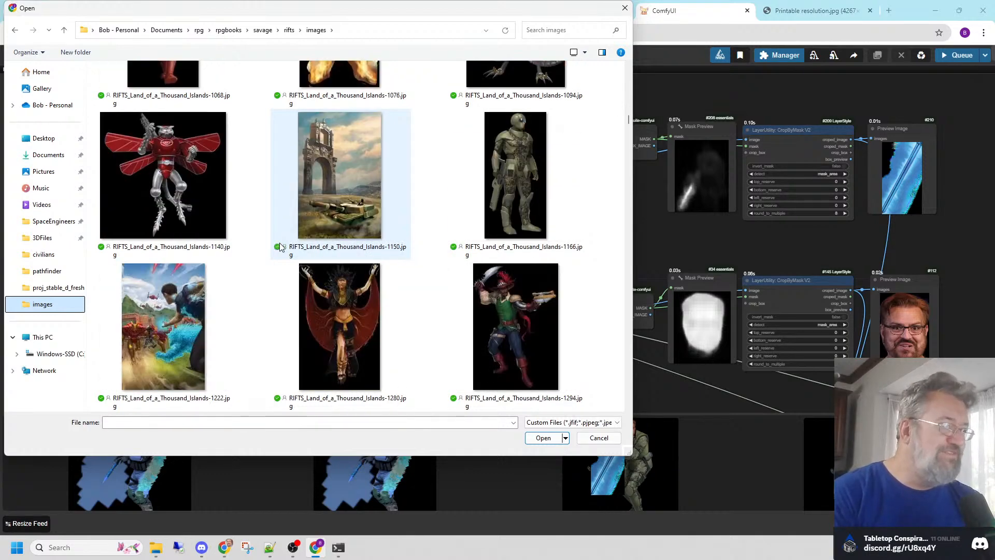
{"action": "scroll", "coordinate": [280, 246], "scroll_direction": "down", "scroll_amount": 5}
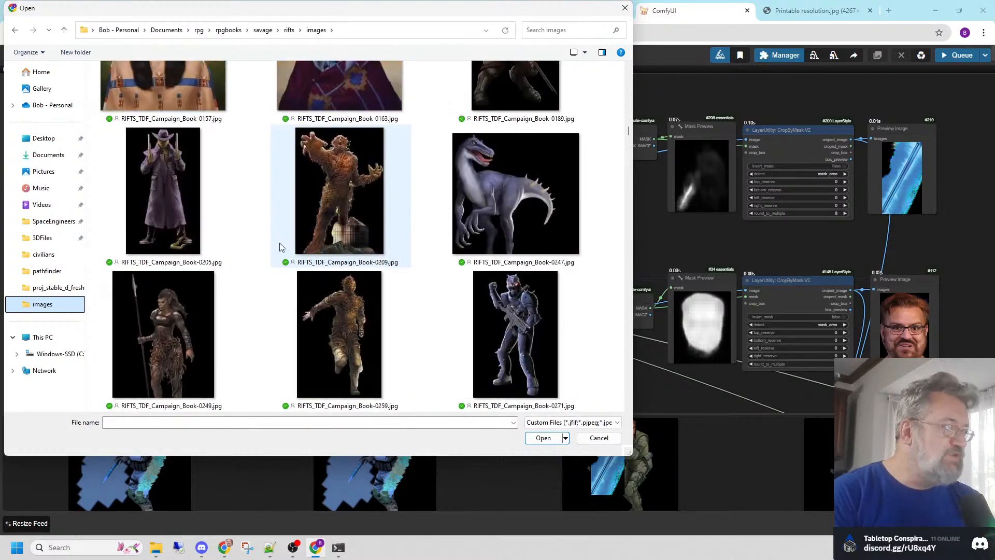
{"action": "scroll", "coordinate": [280, 246], "scroll_direction": "down", "scroll_amount": 2}
{"action": "scroll", "coordinate": [280, 247], "scroll_direction": "down", "scroll_amount": 3}
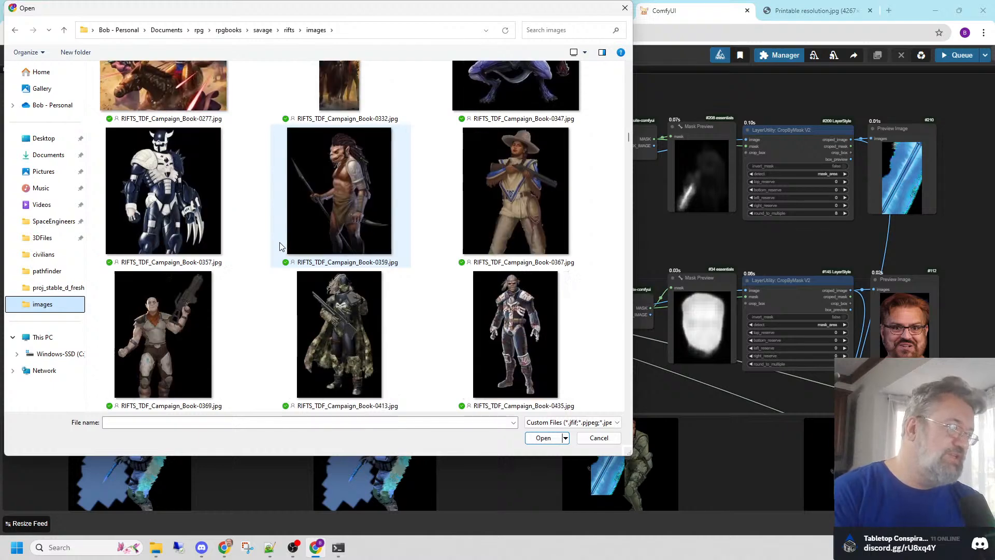
{"action": "scroll", "coordinate": [280, 243], "scroll_direction": "down", "scroll_amount": 2}
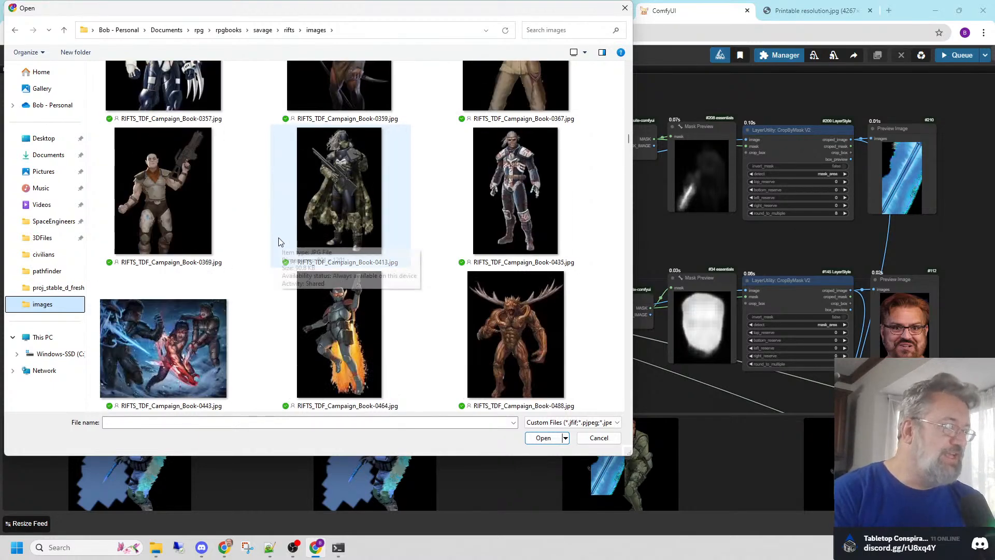
{"action": "scroll", "coordinate": [279, 242], "scroll_direction": "down", "scroll_amount": 2}
{"action": "scroll", "coordinate": [265, 217], "scroll_direction": "down", "scroll_amount": 6}
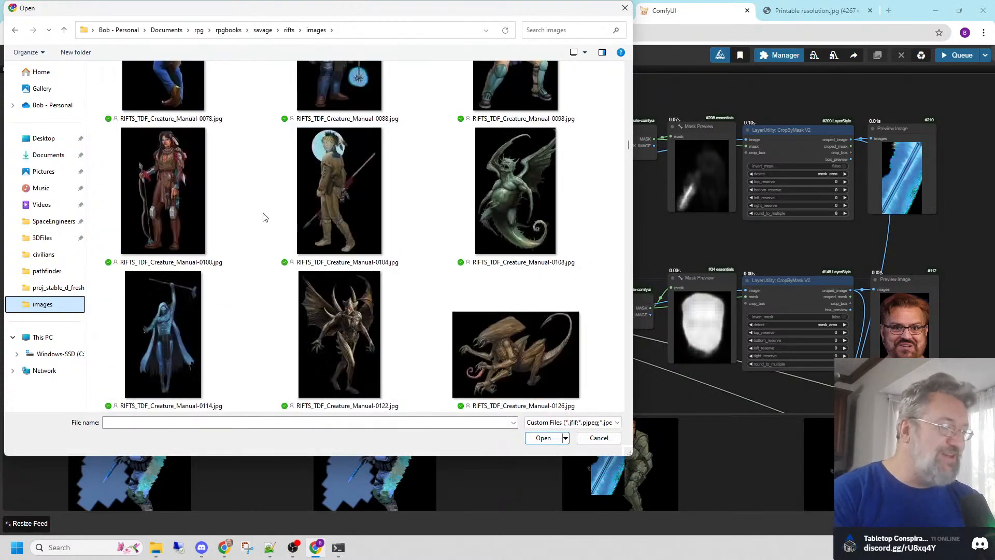
{"action": "scroll", "coordinate": [265, 217], "scroll_direction": "down", "scroll_amount": 2}
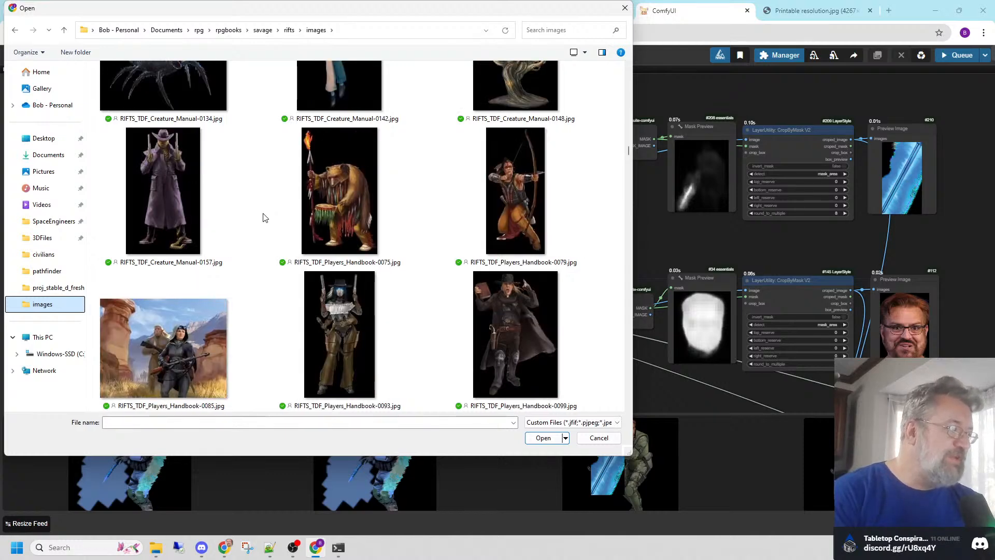
{"action": "scroll", "coordinate": [265, 217], "scroll_direction": "down", "scroll_amount": 4}
{"action": "scroll", "coordinate": [265, 218], "scroll_direction": "down", "scroll_amount": 4}
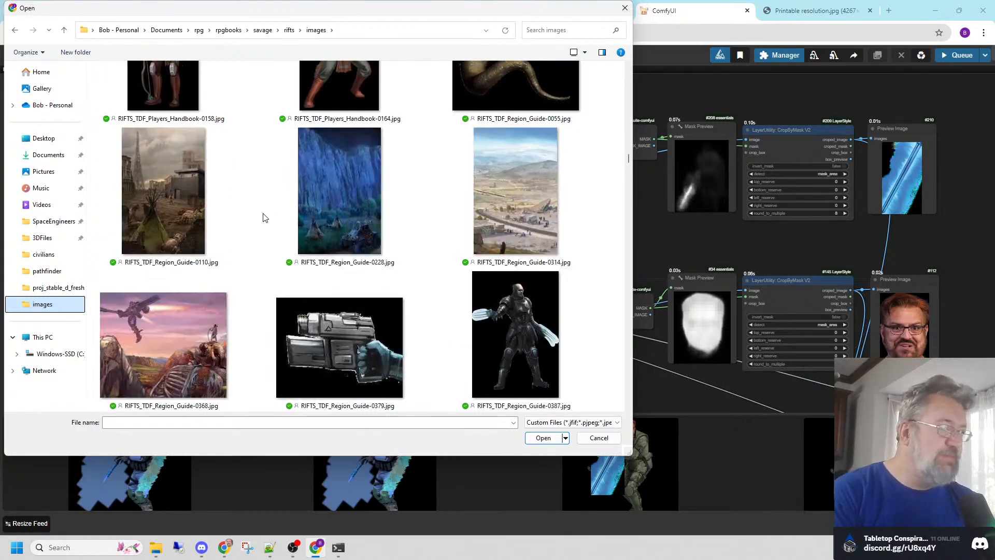
{"action": "scroll", "coordinate": [265, 217], "scroll_direction": "down", "scroll_amount": 2}
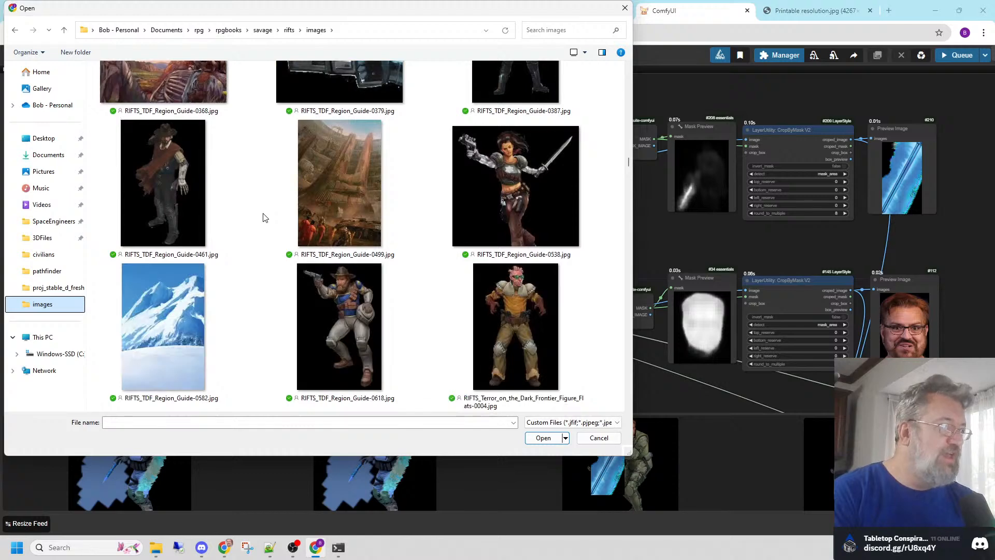
{"action": "scroll", "coordinate": [264, 218], "scroll_direction": "down", "scroll_amount": 10}
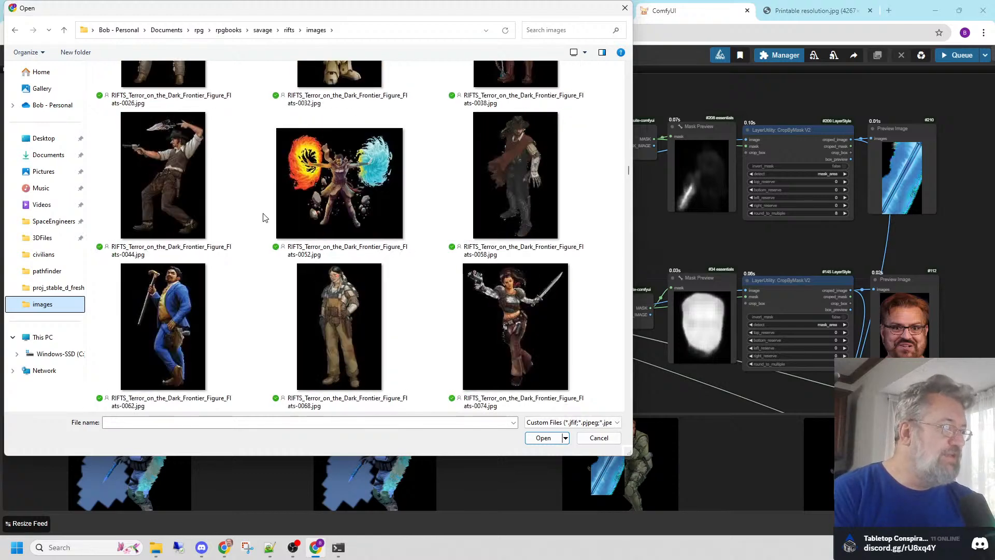
{"action": "scroll", "coordinate": [265, 217], "scroll_direction": "down", "scroll_amount": 5}
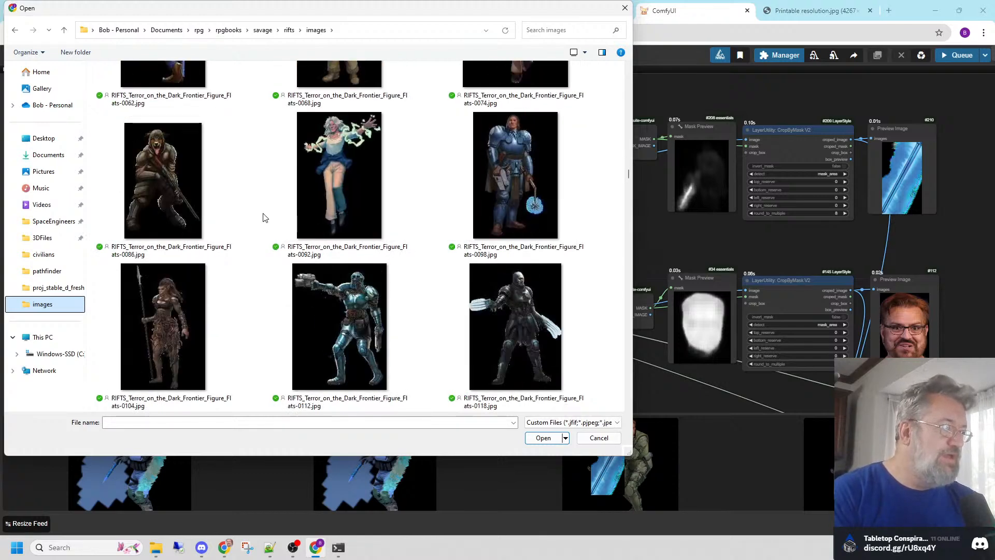
{"action": "scroll", "coordinate": [265, 217], "scroll_direction": "down", "scroll_amount": 10}
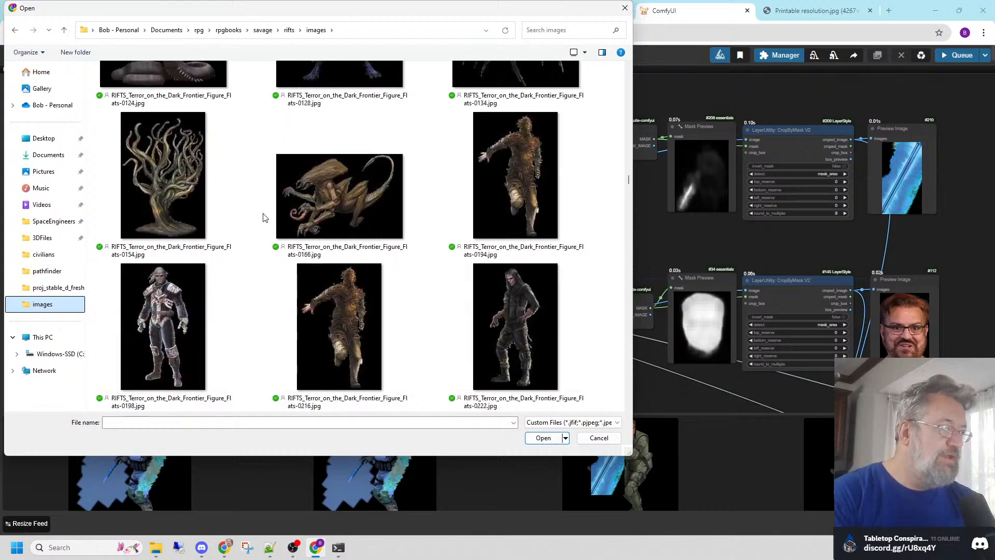
{"action": "scroll", "coordinate": [265, 217], "scroll_direction": "down", "scroll_amount": 15}
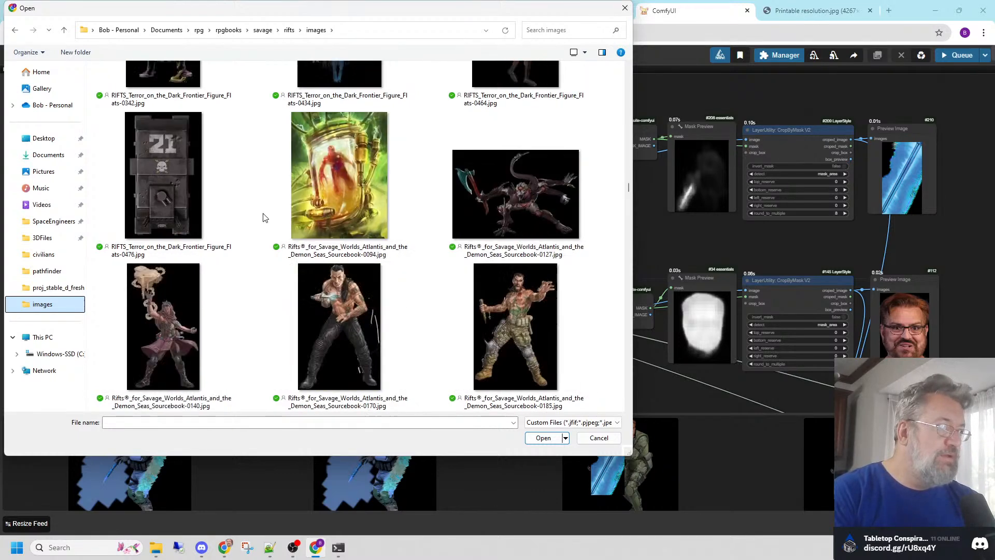
{"action": "scroll", "coordinate": [264, 217], "scroll_direction": "down", "scroll_amount": 5}
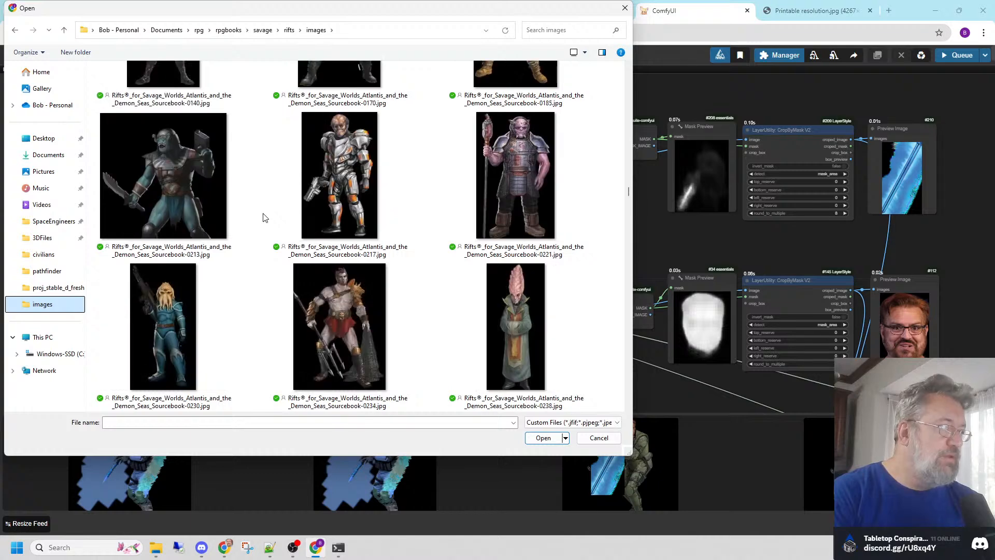
{"action": "scroll", "coordinate": [264, 217], "scroll_direction": "down", "scroll_amount": 10}
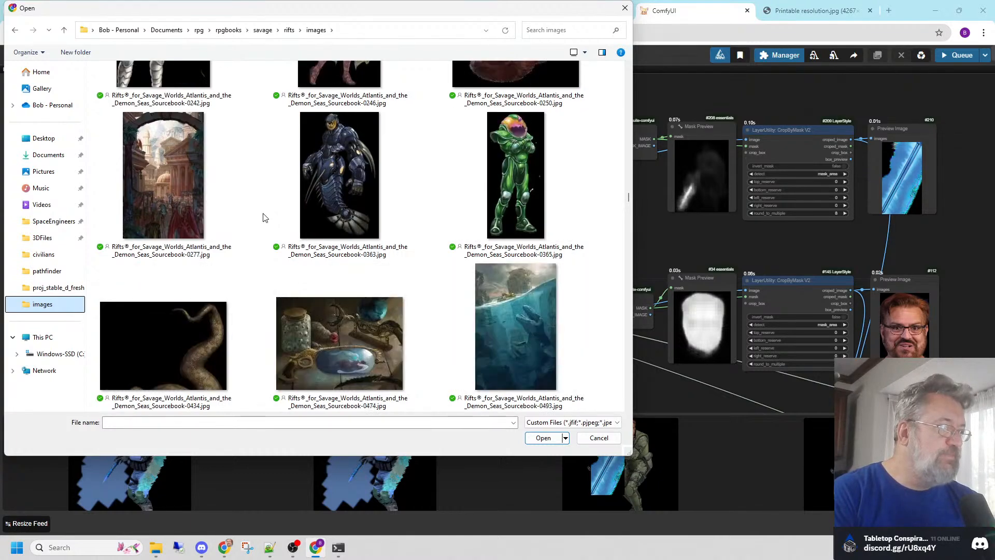
{"action": "scroll", "coordinate": [264, 217], "scroll_direction": "down", "scroll_amount": 3}
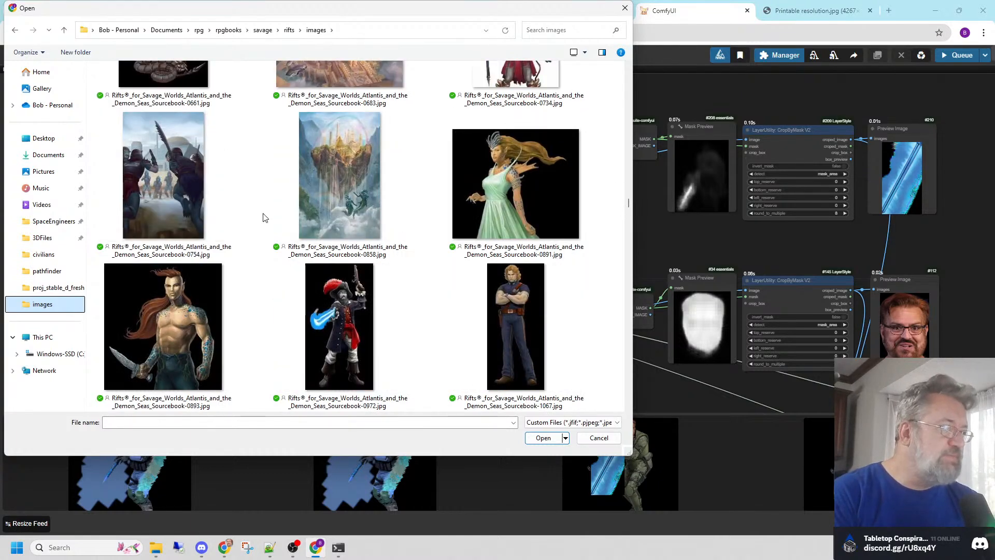
{"action": "scroll", "coordinate": [264, 217], "scroll_direction": "down", "scroll_amount": 3}
{"action": "scroll", "coordinate": [265, 217], "scroll_direction": "down", "scroll_amount": 8}
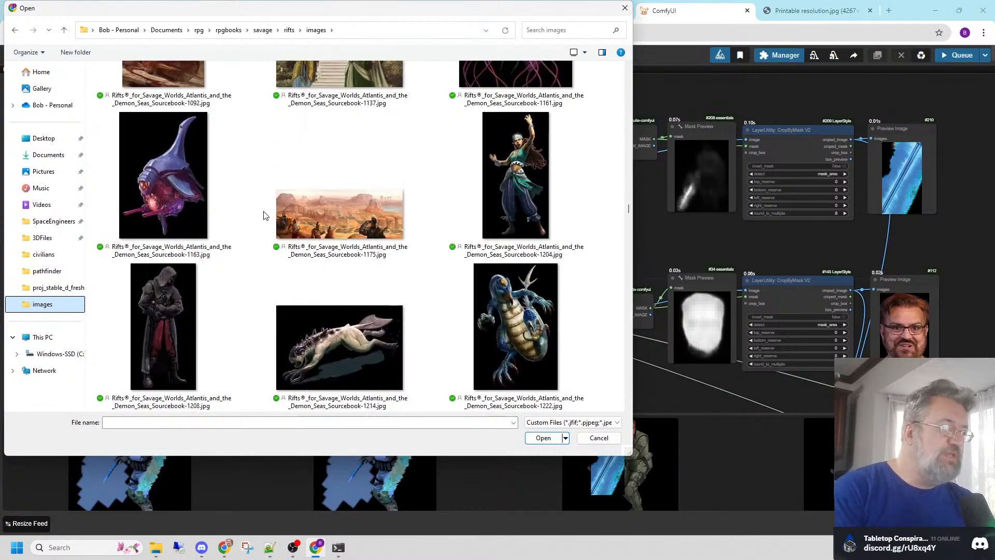
{"action": "scroll", "coordinate": [264, 216], "scroll_direction": "down", "scroll_amount": 3}
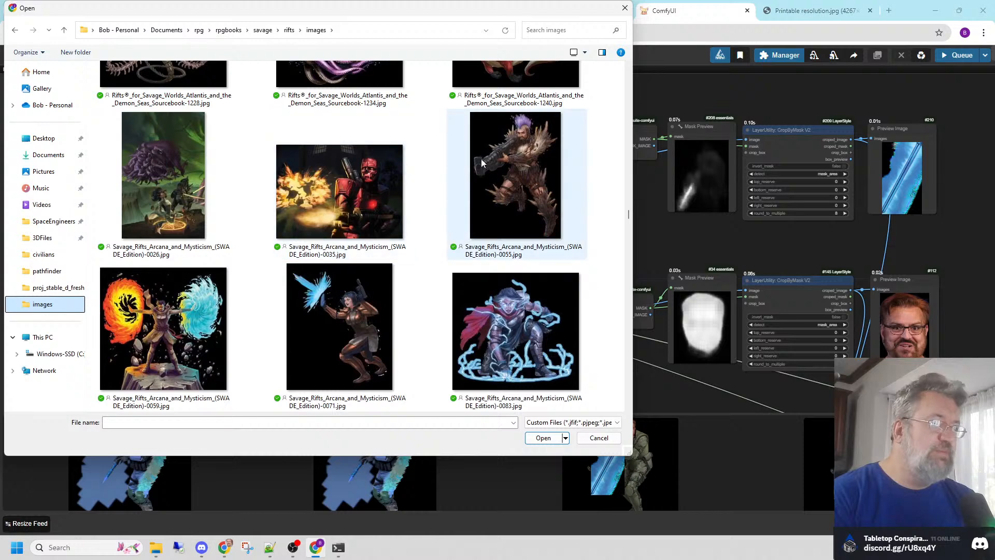
{"action": "left_click", "coordinate": [496, 175]}
{"action": "left_click", "coordinate": [545, 439]}
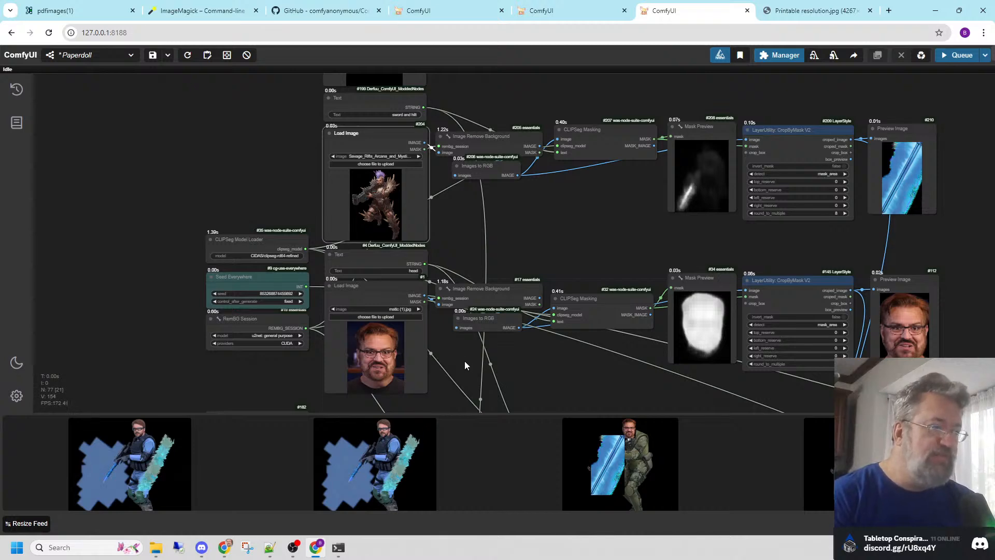
Review the head and soldier source images with their masking nodes, and queue the Paperdoll workflow with the new weapon image
{"action": "left_click_drag", "start_coordinate": [464, 360], "coordinate": [450, 258]}
{"action": "scroll", "coordinate": [449, 259], "scroll_direction": "up", "scroll_amount": 5}
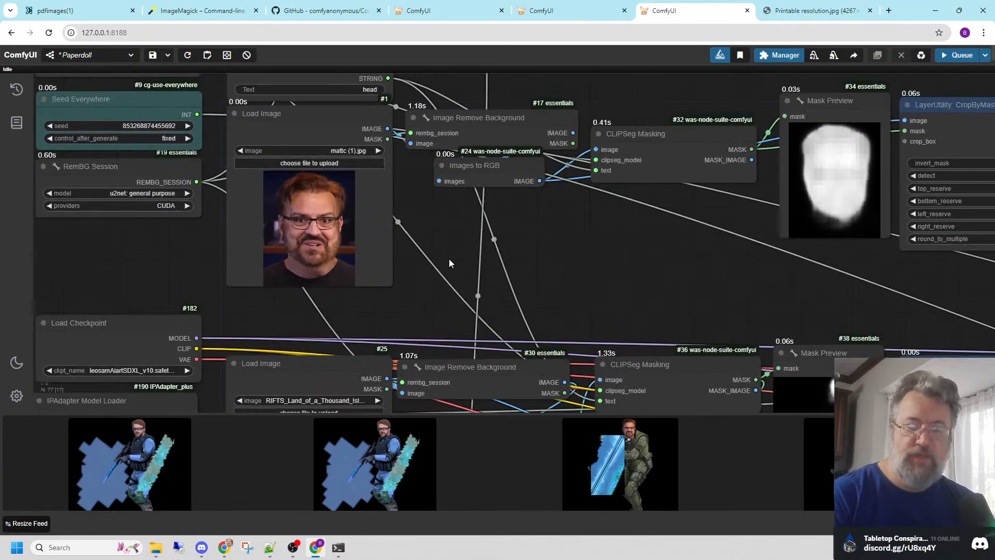
{"action": "scroll", "coordinate": [449, 259], "scroll_direction": "down", "scroll_amount": 5}
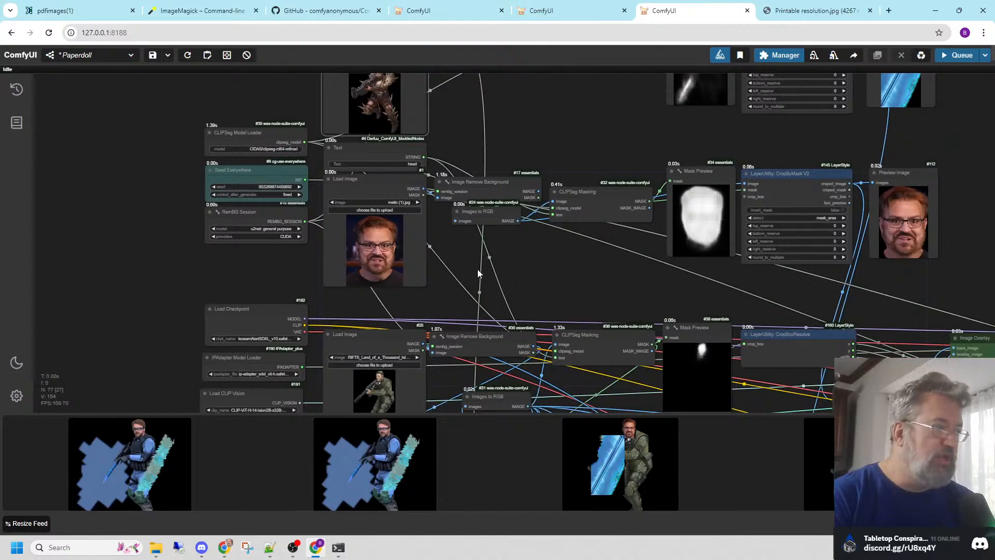
{"action": "left_click_drag", "start_coordinate": [461, 295], "coordinate": [462, 144]}
{"action": "scroll", "coordinate": [398, 226], "scroll_direction": "up", "scroll_amount": 5}
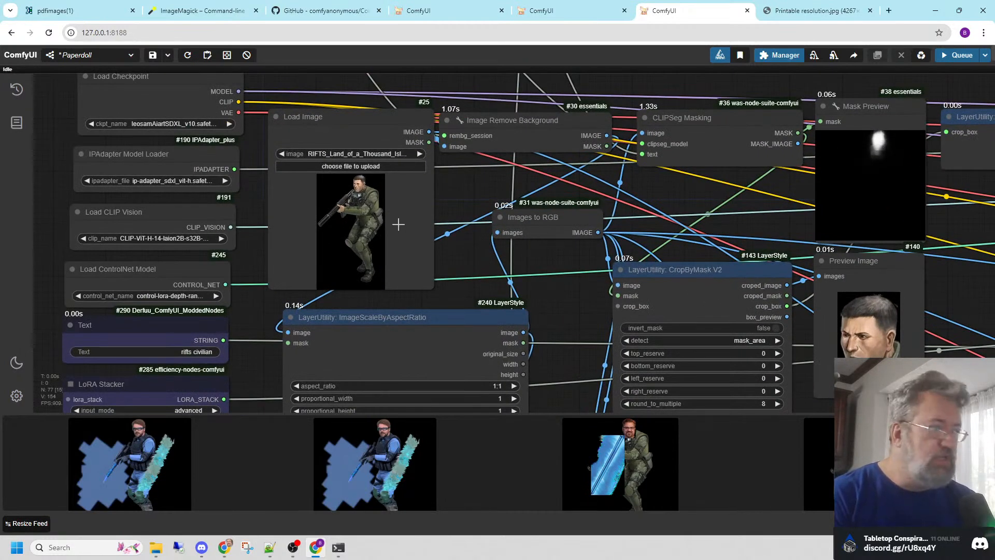
{"action": "scroll", "coordinate": [398, 224], "scroll_direction": "down", "scroll_amount": 4}
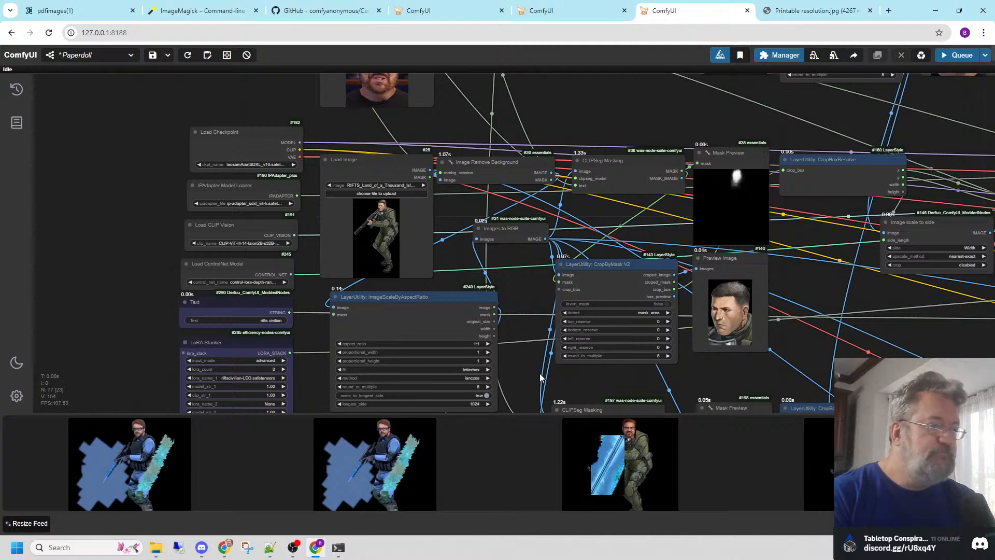
{"action": "left_click_drag", "start_coordinate": [539, 374], "coordinate": [457, 216]}
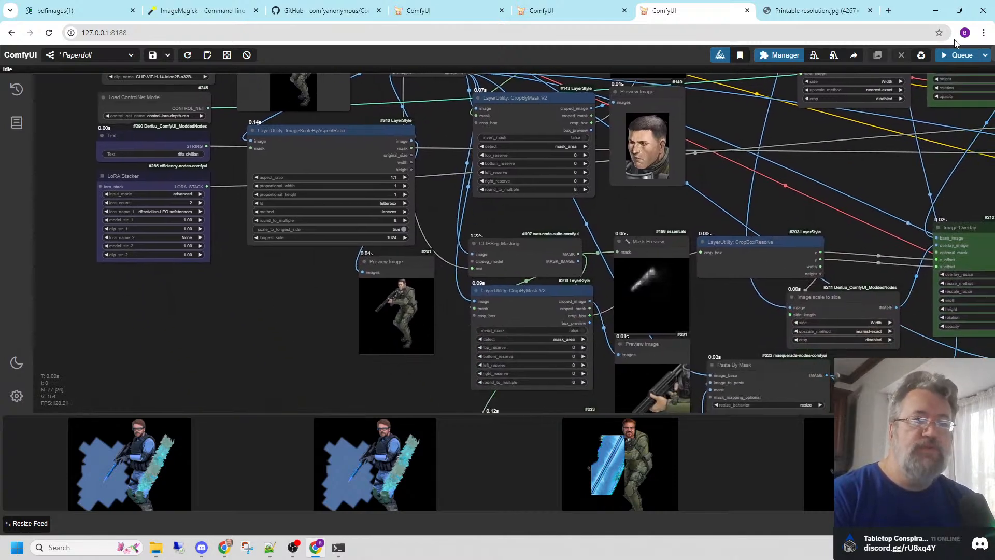
{"action": "left_click", "coordinate": [963, 55]}
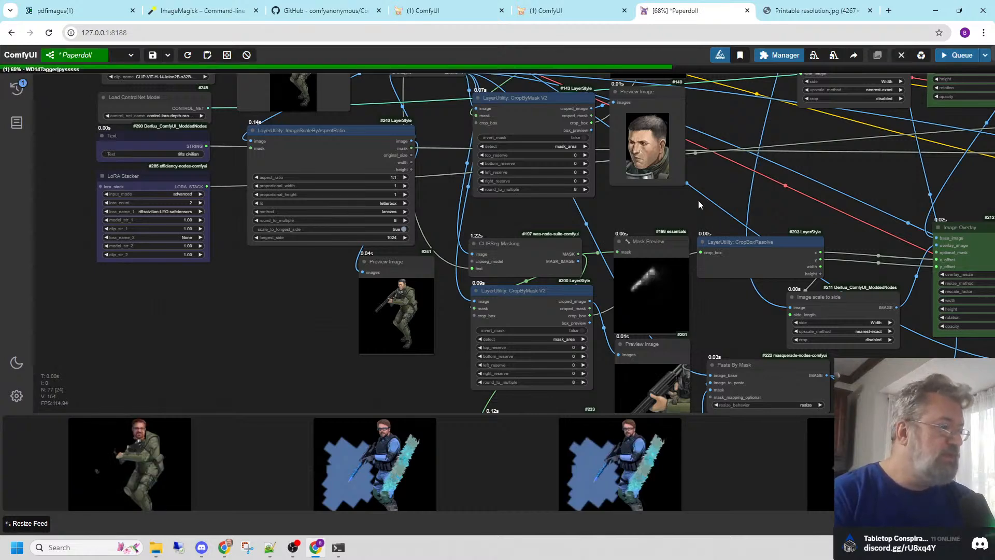
Examine the running node graph from the overlay nodes back to the weapon row's source image, mask preview and cropped weapon
{"action": "scroll", "coordinate": [690, 205], "scroll_direction": "down", "scroll_amount": 4}
{"action": "left_click_drag", "start_coordinate": [752, 194], "coordinate": [518, 343]}
{"action": "left_click_drag", "start_coordinate": [724, 147], "coordinate": [691, 76]}
{"action": "left_click_drag", "start_coordinate": [209, 344], "coordinate": [274, 394]}
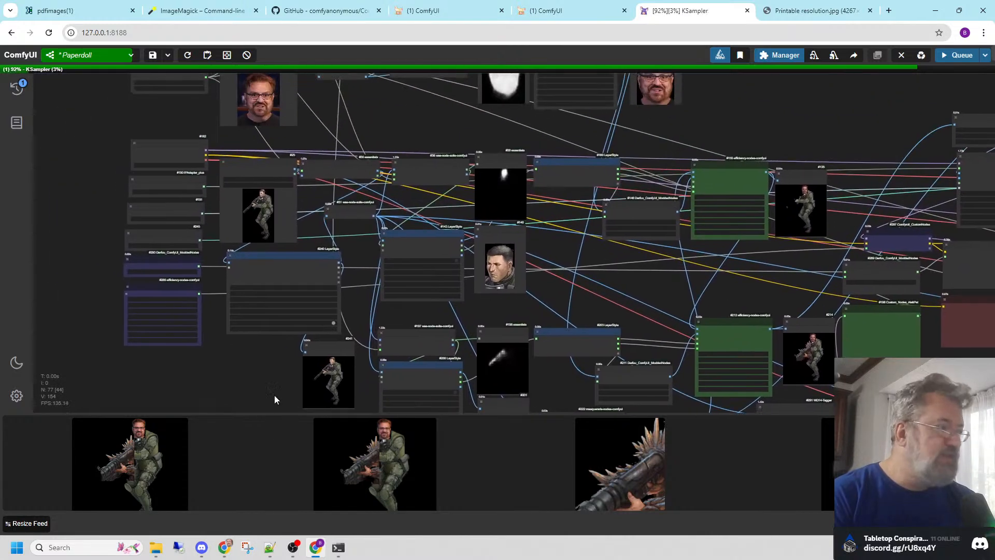
{"action": "left_click_drag", "start_coordinate": [415, 136], "coordinate": [415, 312]}
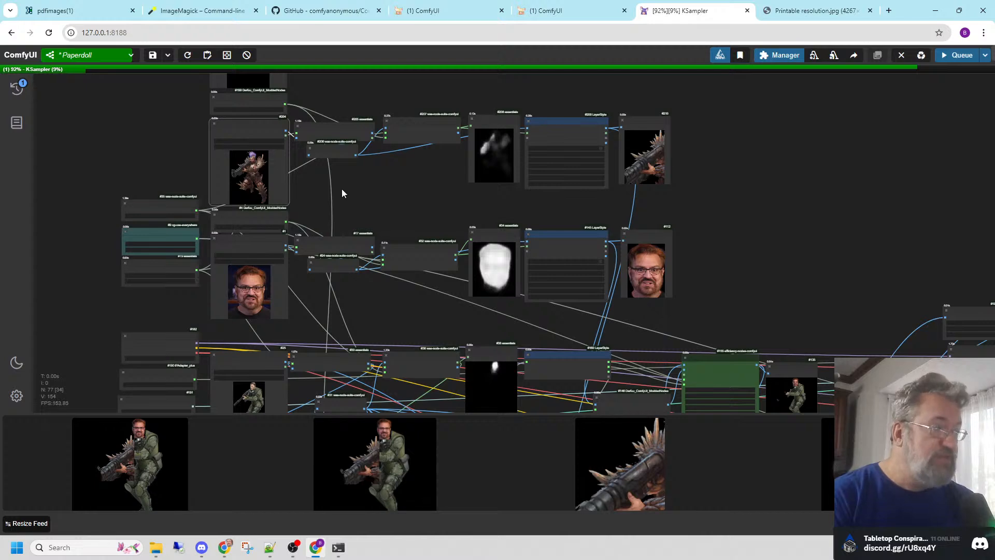
{"action": "scroll", "coordinate": [331, 179], "scroll_direction": "up", "scroll_amount": 3}
{"action": "scroll", "coordinate": [326, 135], "scroll_direction": "up", "scroll_amount": 3}
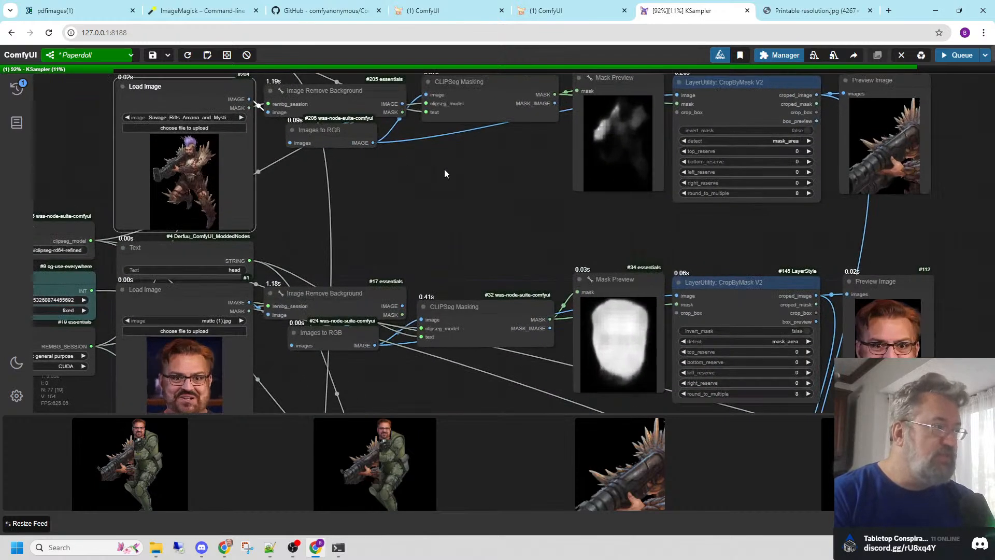
{"action": "left_click_drag", "start_coordinate": [444, 169], "coordinate": [426, 207]}
{"action": "scroll", "coordinate": [426, 207], "scroll_direction": "up", "scroll_amount": 1}
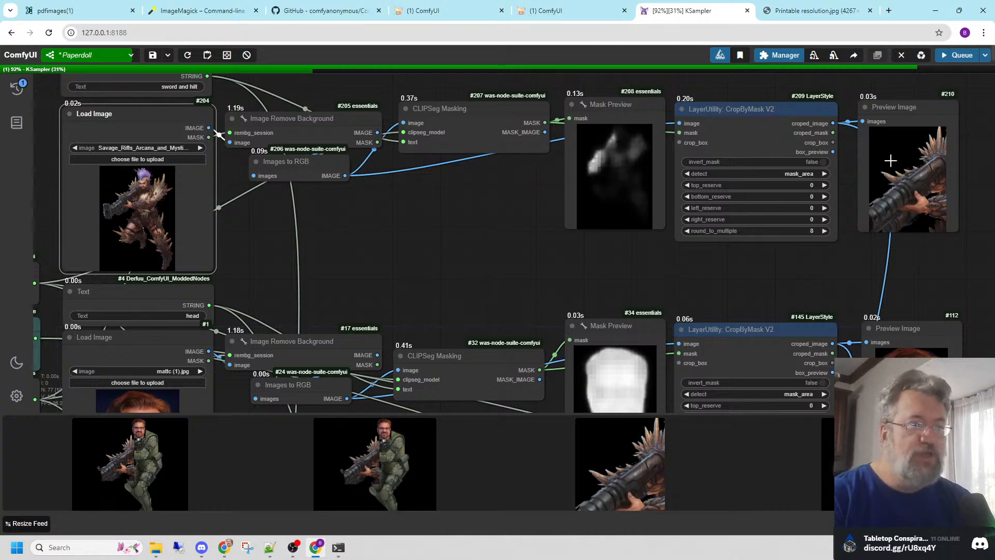
Examine the head and soldier rows and the previews of the head overlay and the weapon overlay
{"action": "left_click_drag", "start_coordinate": [780, 285], "coordinate": [792, 97]}
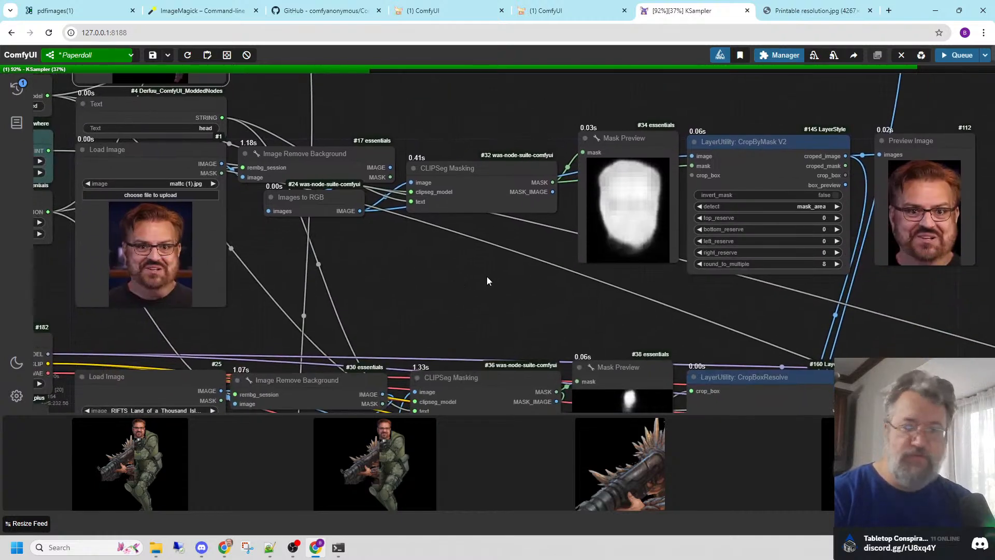
{"action": "left_click_drag", "start_coordinate": [489, 292], "coordinate": [480, 131]}
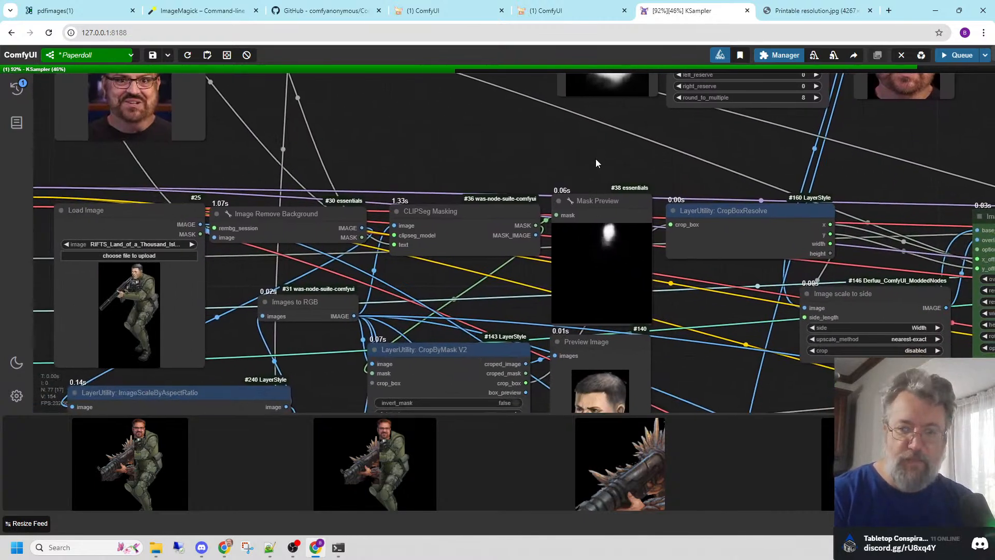
{"action": "left_click_drag", "start_coordinate": [596, 159], "coordinate": [435, 137]}
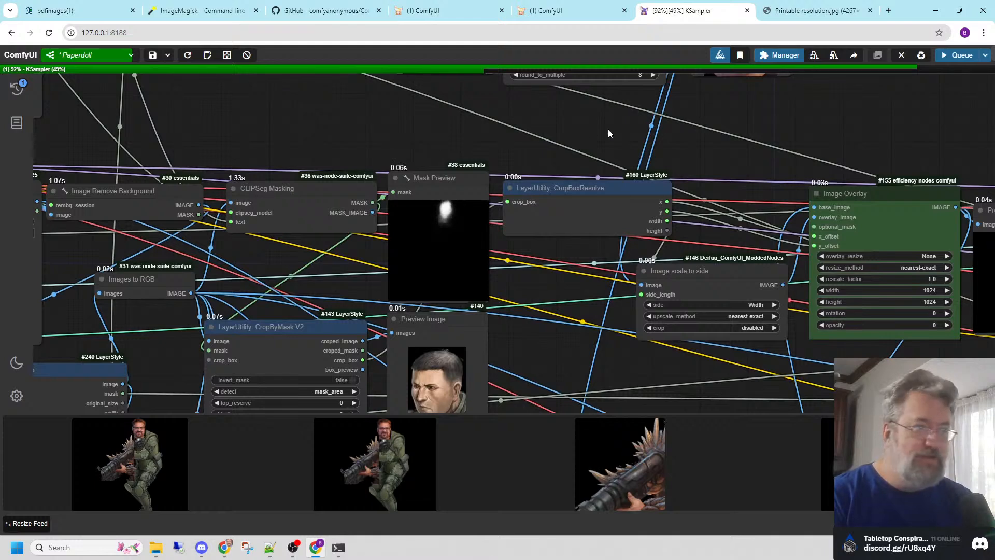
{"action": "left_click_drag", "start_coordinate": [665, 120], "coordinate": [406, 251]}
{"action": "scroll", "coordinate": [536, 318], "scroll_direction": "up", "scroll_amount": 5}
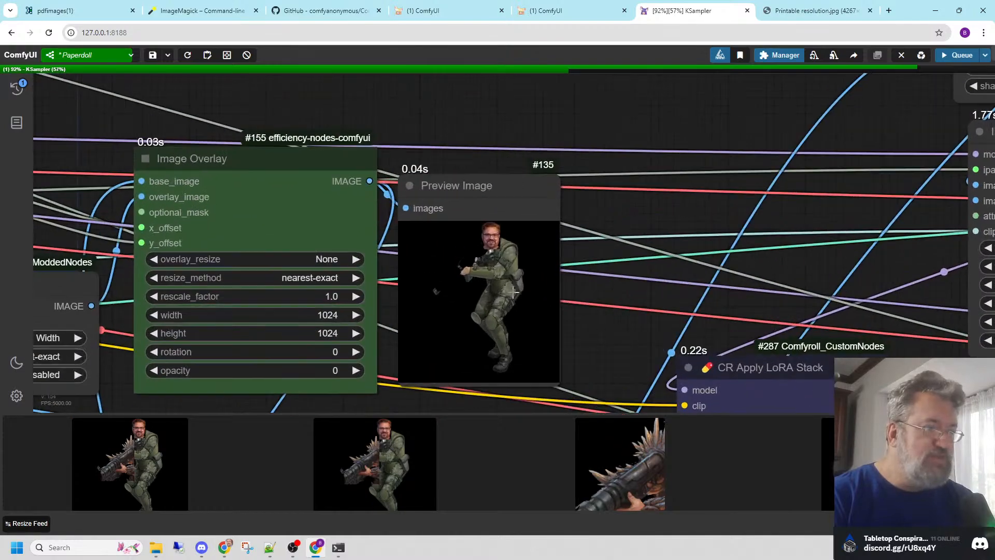
{"action": "scroll", "coordinate": [504, 280], "scroll_direction": "up", "scroll_amount": 6}
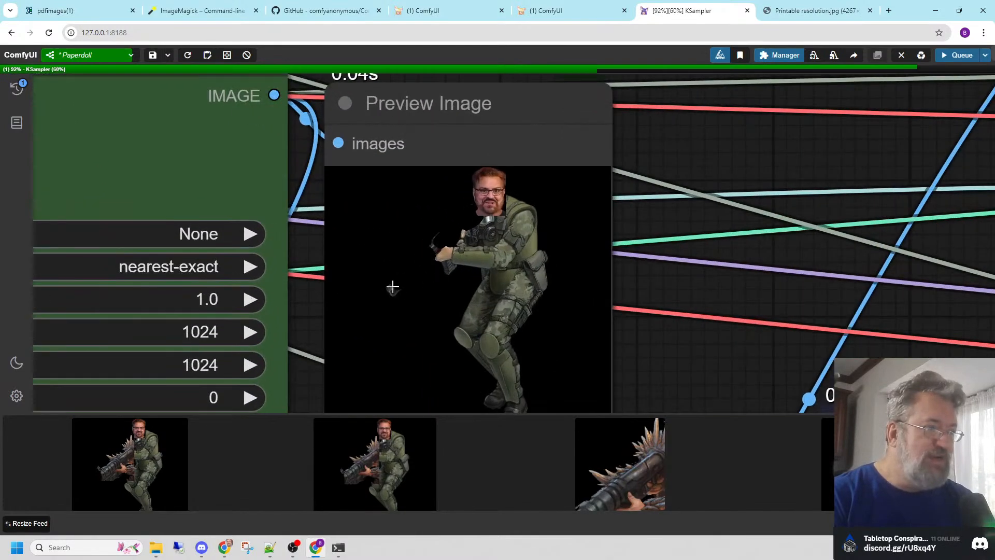
{"action": "scroll", "coordinate": [429, 255], "scroll_direction": "down", "scroll_amount": 6}
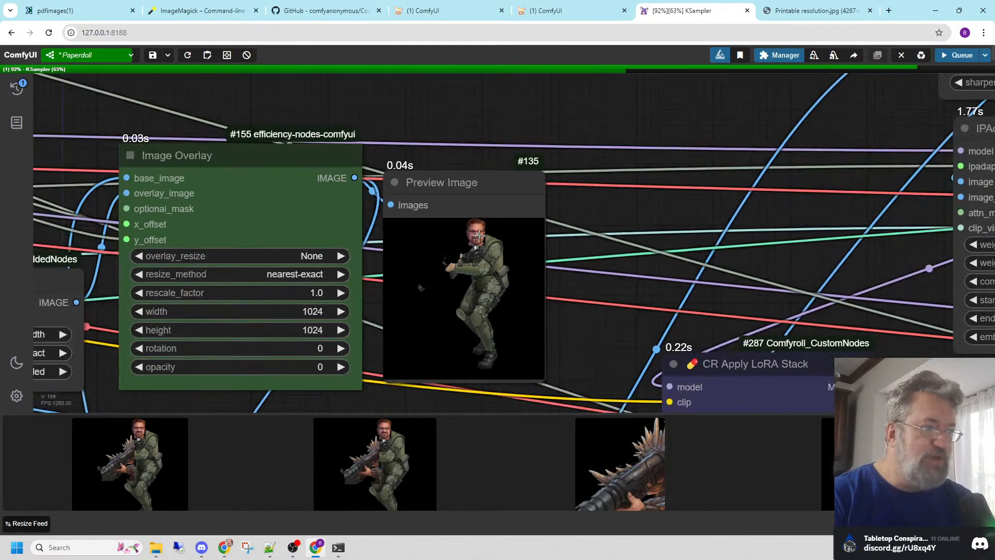
{"action": "left_click_drag", "start_coordinate": [612, 343], "coordinate": [576, 131]}
{"action": "scroll", "coordinate": [475, 259], "scroll_direction": "down", "scroll_amount": 4}
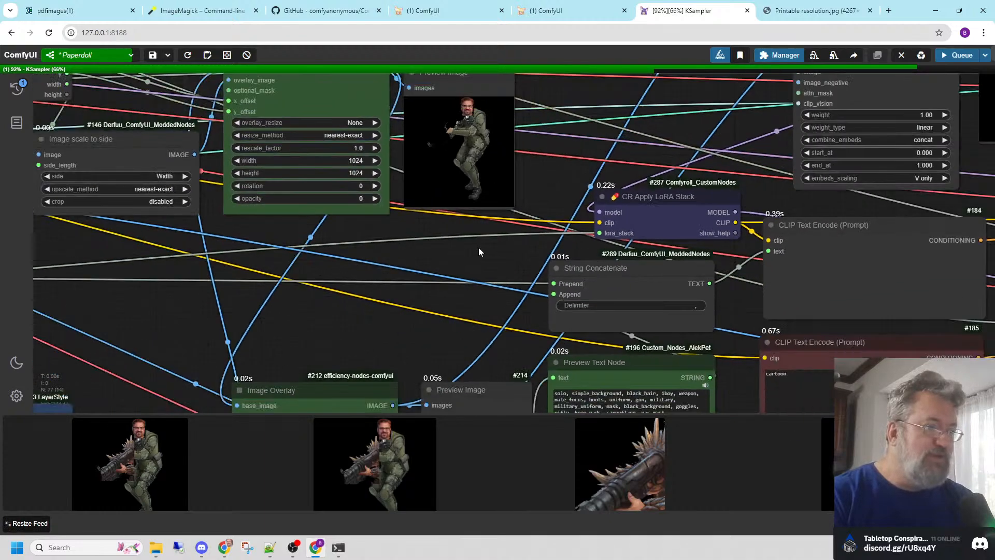
{"action": "left_click_drag", "start_coordinate": [473, 283], "coordinate": [516, 127]}
{"action": "scroll", "coordinate": [525, 316], "scroll_direction": "up", "scroll_amount": 6}
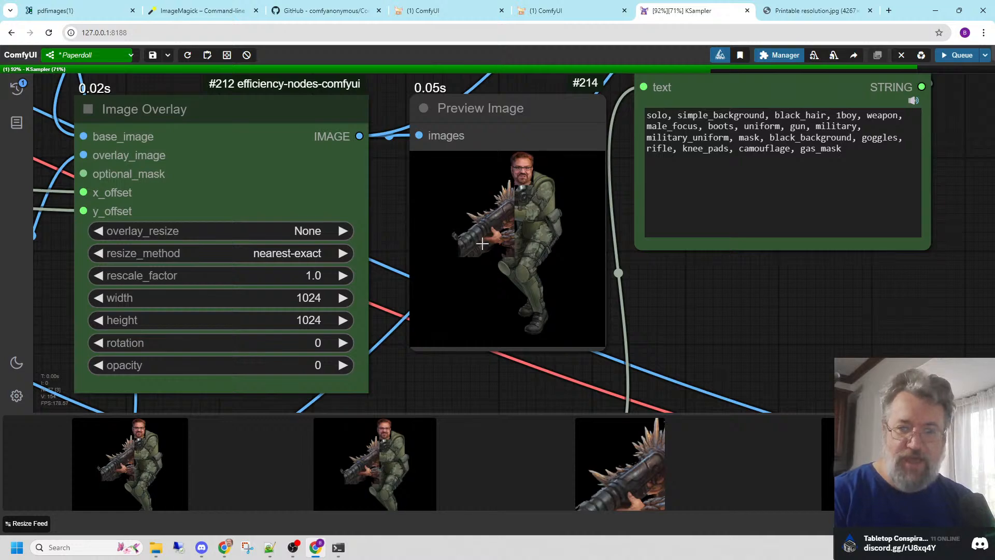
Follow the running graph from the weapon overlay through the tag text, prompt encoders and KSampler to the FaceDetailer and its detector loaders
{"action": "scroll", "coordinate": [516, 270], "scroll_direction": "down", "scroll_amount": 4}
{"action": "left_click_drag", "start_coordinate": [662, 298], "coordinate": [306, 308]}
{"action": "scroll", "coordinate": [458, 292], "scroll_direction": "down", "scroll_amount": 3}
{"action": "left_click_drag", "start_coordinate": [542, 286], "coordinate": [424, 307]}
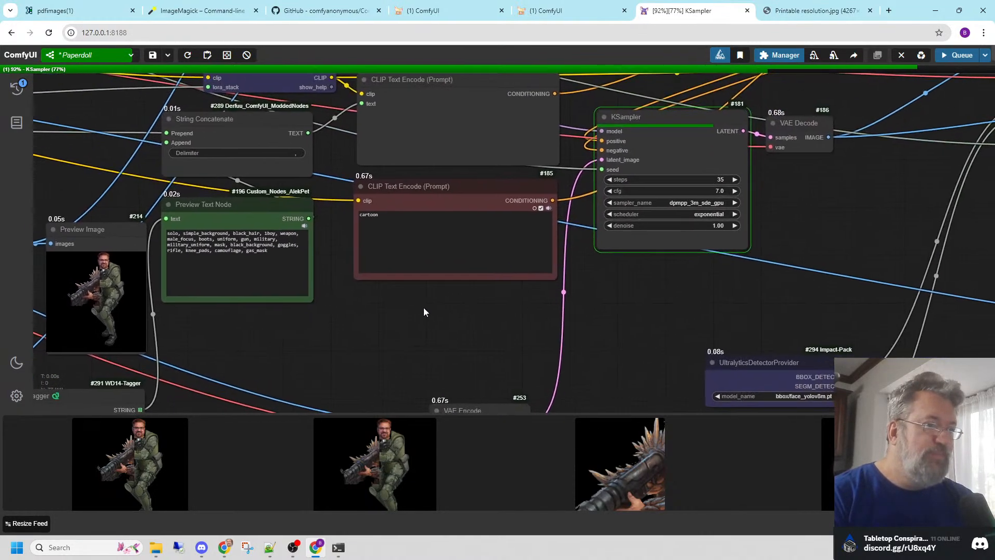
{"action": "left_click_drag", "start_coordinate": [586, 291], "coordinate": [446, 290]}
{"action": "scroll", "coordinate": [606, 281], "scroll_direction": "down", "scroll_amount": 4}
{"action": "left_click_drag", "start_coordinate": [645, 270], "coordinate": [455, 259]}
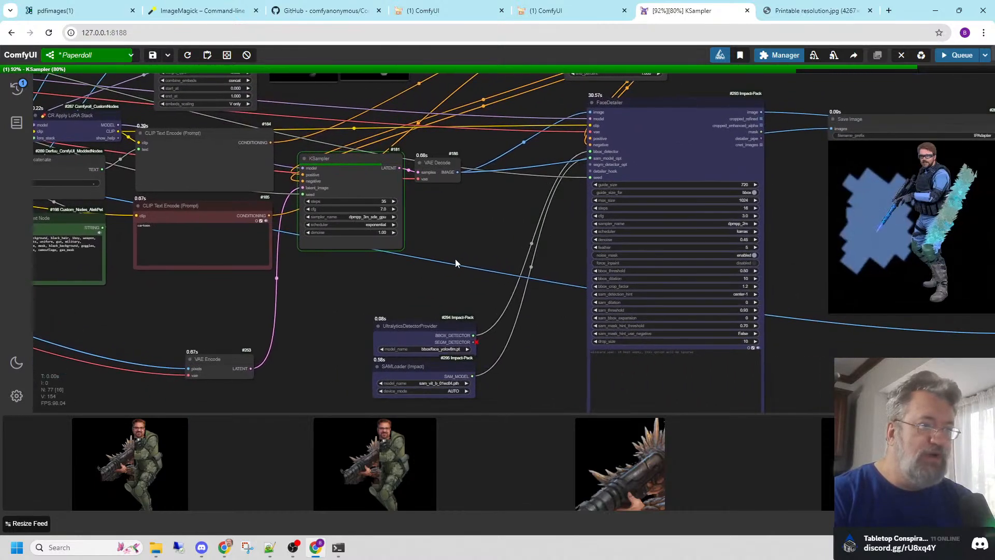
{"action": "scroll", "coordinate": [518, 228], "scroll_direction": "down", "scroll_amount": 1}
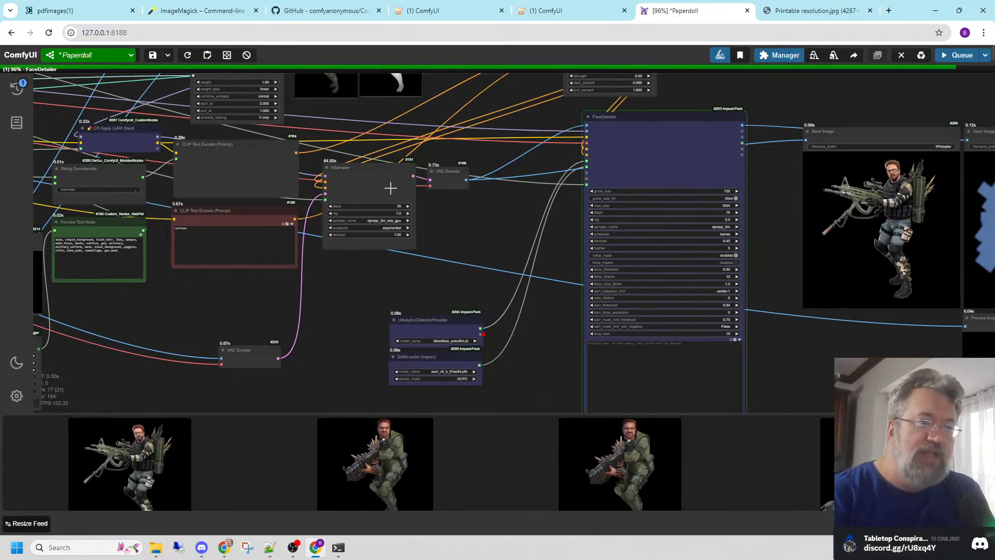
Compare the generated soldier before and after face detailing in the two Save Image nodes
{"action": "left_click_drag", "start_coordinate": [790, 231], "coordinate": [484, 239]}
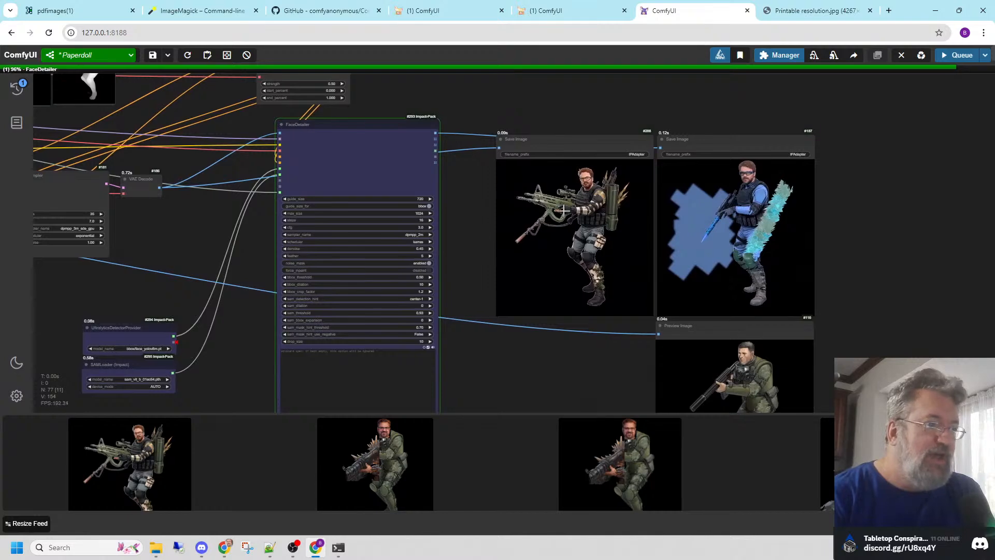
{"action": "scroll", "coordinate": [564, 210], "scroll_direction": "up", "scroll_amount": 5}
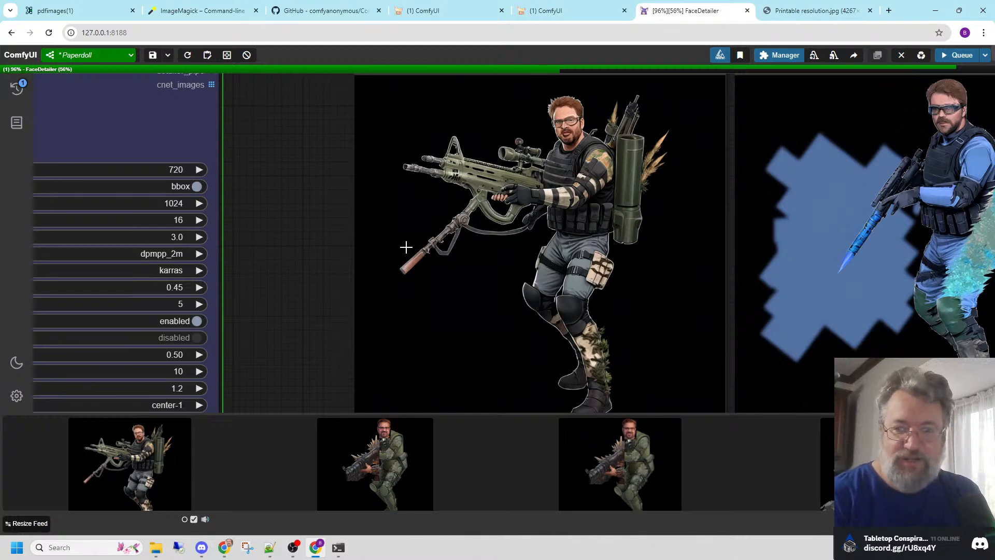
{"action": "scroll", "coordinate": [415, 247], "scroll_direction": "down", "scroll_amount": 2}
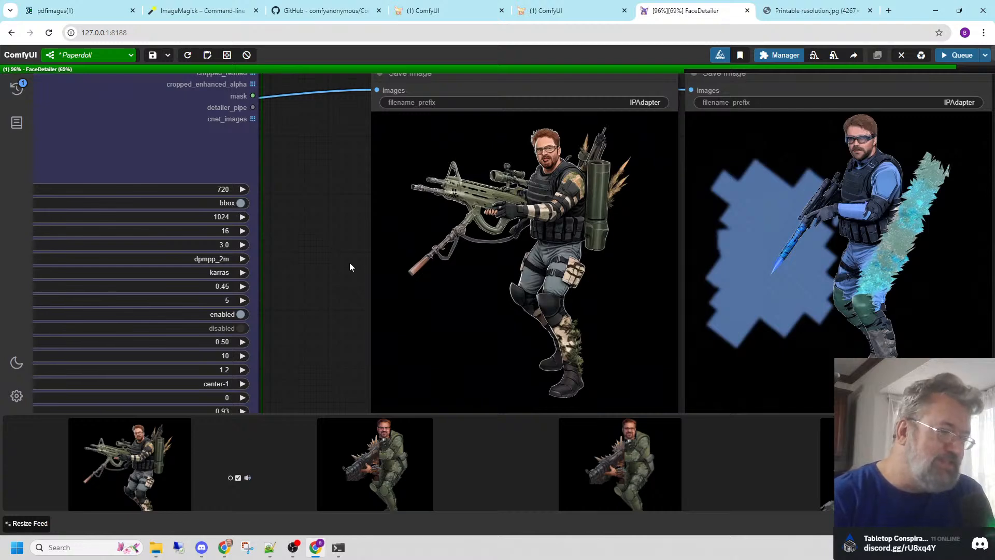
{"action": "left_click_drag", "start_coordinate": [349, 266], "coordinate": [271, 245]}
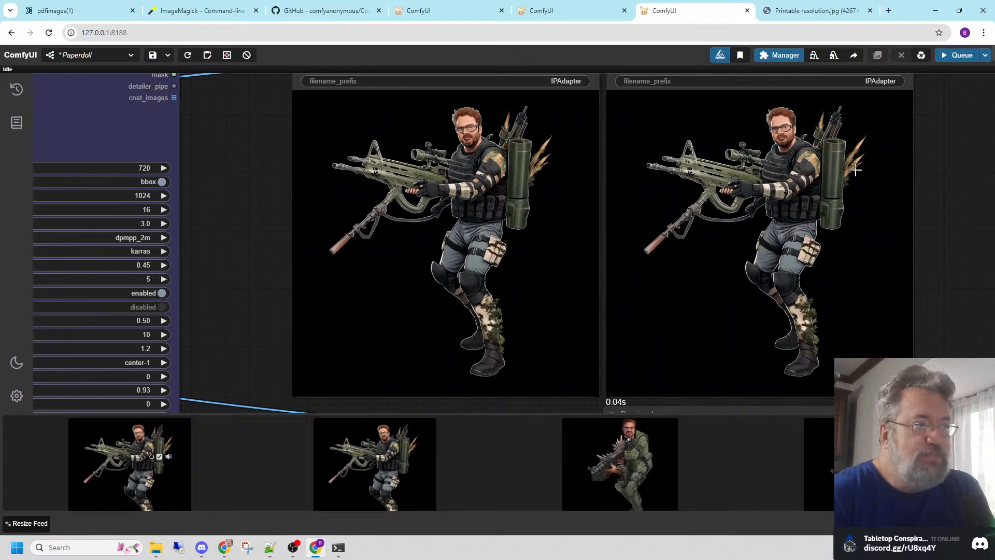
{"action": "scroll", "coordinate": [824, 144], "scroll_direction": "up", "scroll_amount": 5}
{"action": "scroll", "coordinate": [749, 128], "scroll_direction": "up", "scroll_amount": 2}
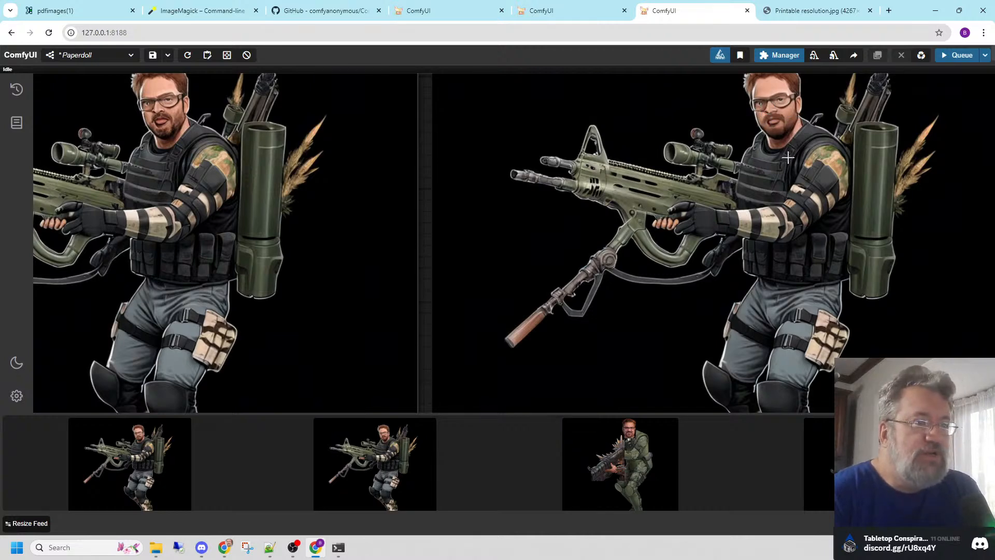
{"action": "scroll", "coordinate": [788, 157], "scroll_direction": "down", "scroll_amount": 8}
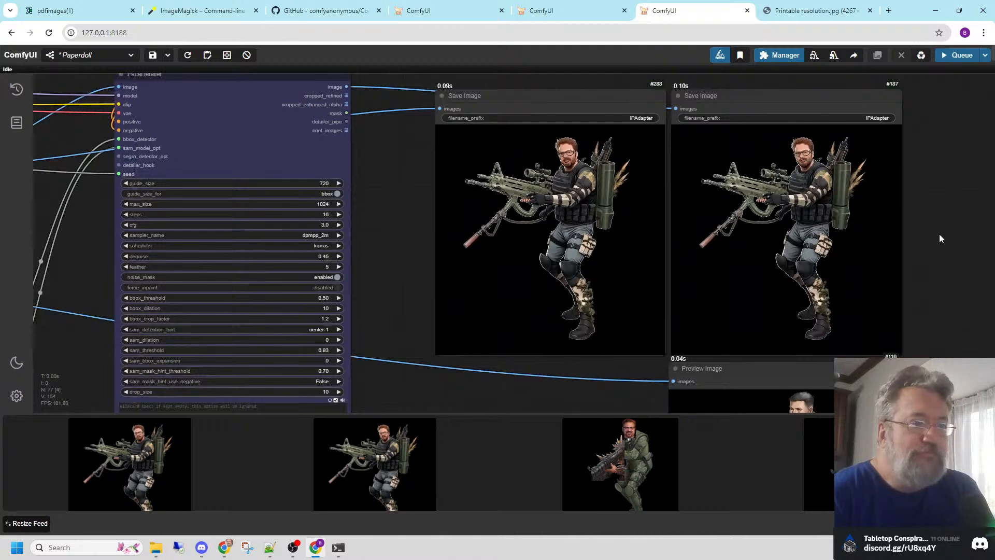
Inspect the face-detailed character's head and weapon up close, along with the surrounding output section and the original soldier preview
{"action": "left_click_drag", "start_coordinate": [939, 234], "coordinate": [919, 95]}
{"action": "left_click_drag", "start_coordinate": [954, 255], "coordinate": [813, 309]}
{"action": "scroll", "coordinate": [923, 167], "scroll_direction": "down", "scroll_amount": 2}
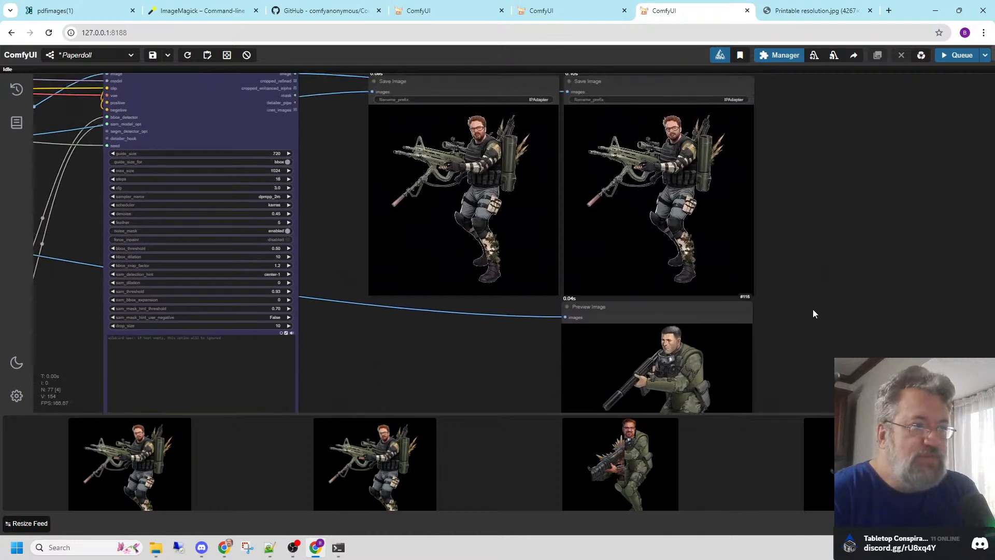
{"action": "scroll", "coordinate": [825, 145], "scroll_direction": "up", "scroll_amount": 6}
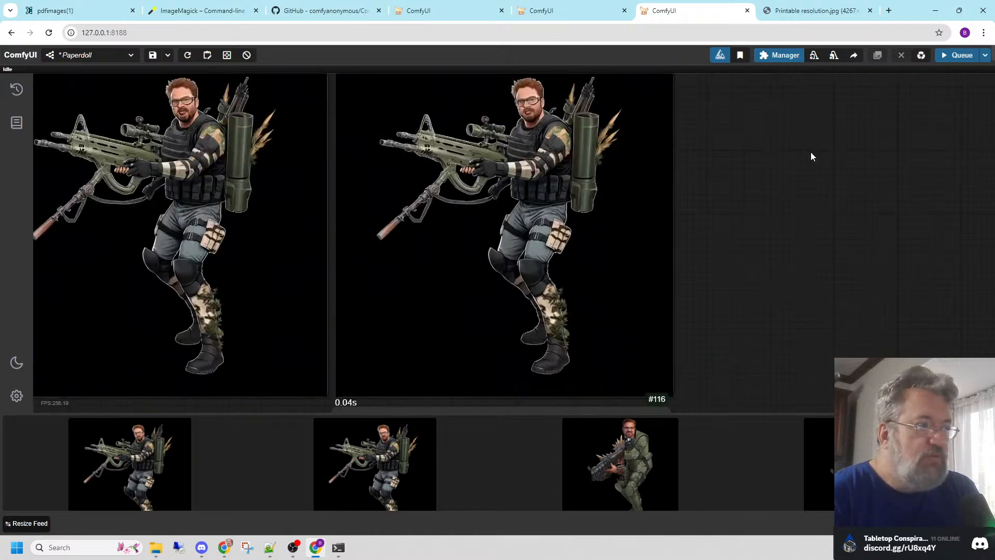
{"action": "left_click_drag", "start_coordinate": [810, 155], "coordinate": [857, 215]}
{"action": "scroll", "coordinate": [824, 164], "scroll_direction": "up", "scroll_amount": 3}
{"action": "left_click_drag", "start_coordinate": [824, 165], "coordinate": [928, 196]}
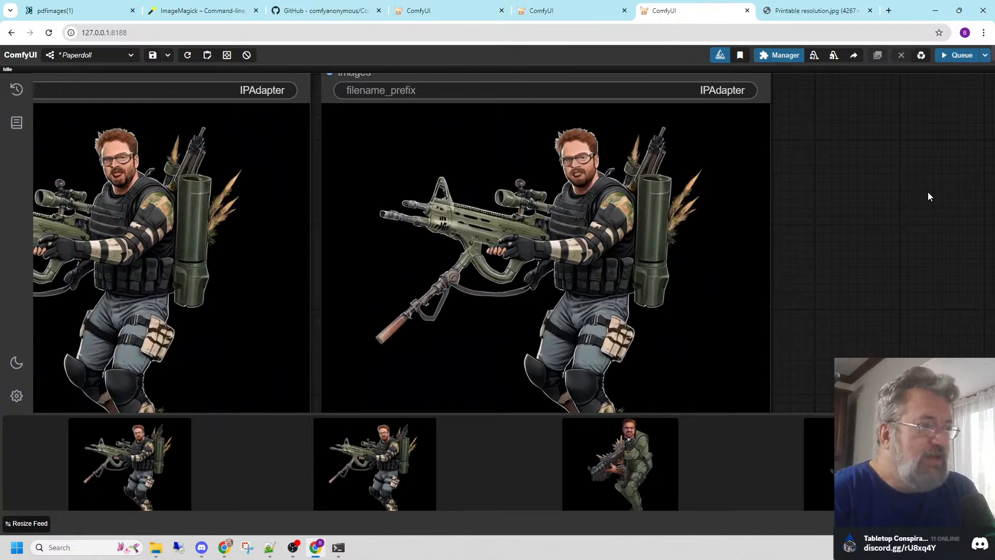
{"action": "scroll", "coordinate": [868, 207], "scroll_direction": "up", "scroll_amount": 2}
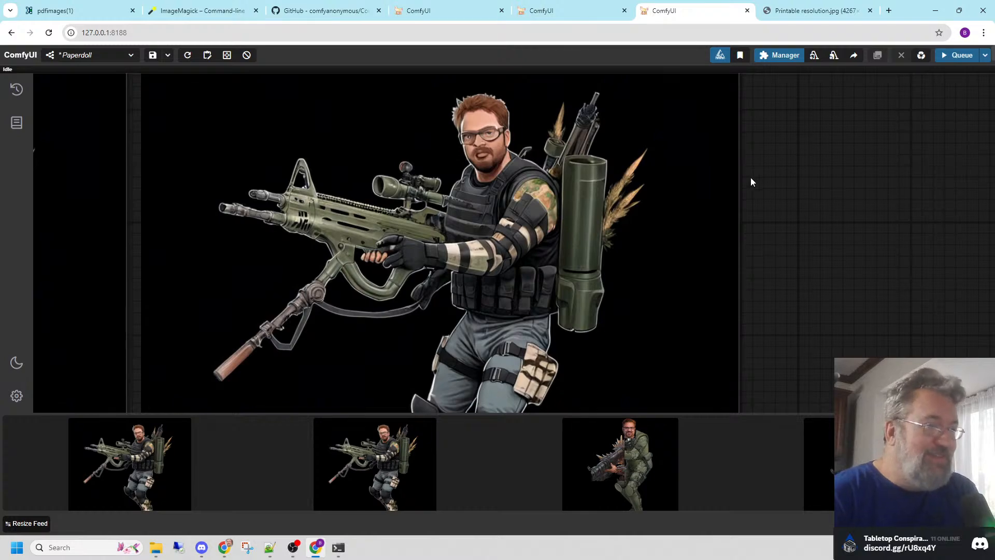
{"action": "scroll", "coordinate": [750, 181], "scroll_direction": "down", "scroll_amount": 6}
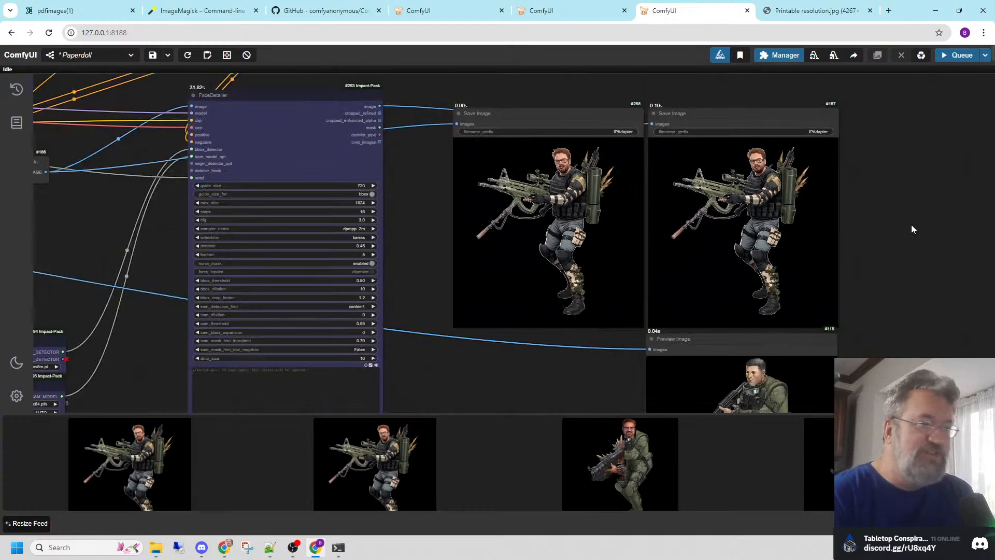
{"action": "scroll", "coordinate": [913, 230], "scroll_direction": "down", "scroll_amount": 4}
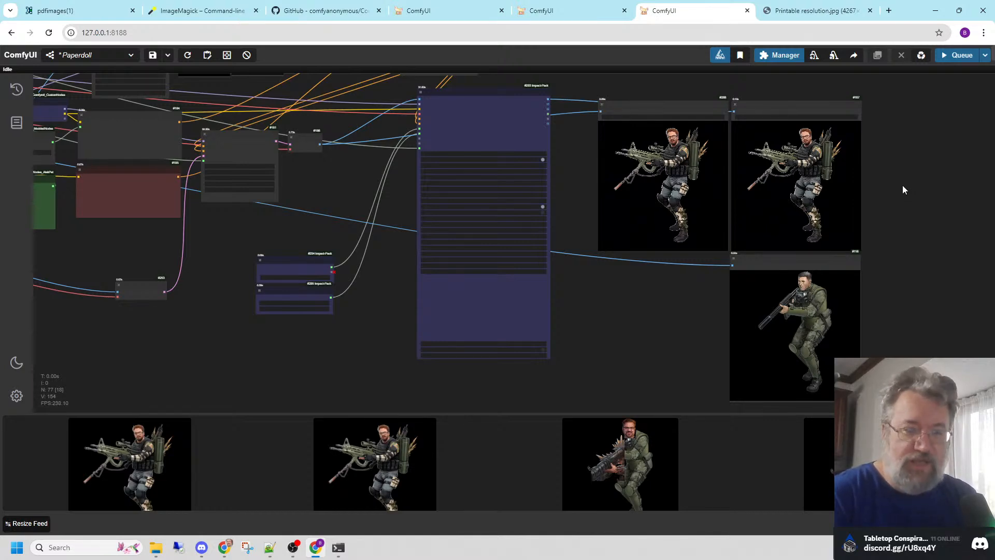
{"action": "scroll", "coordinate": [903, 185], "scroll_direction": "down", "scroll_amount": 2}
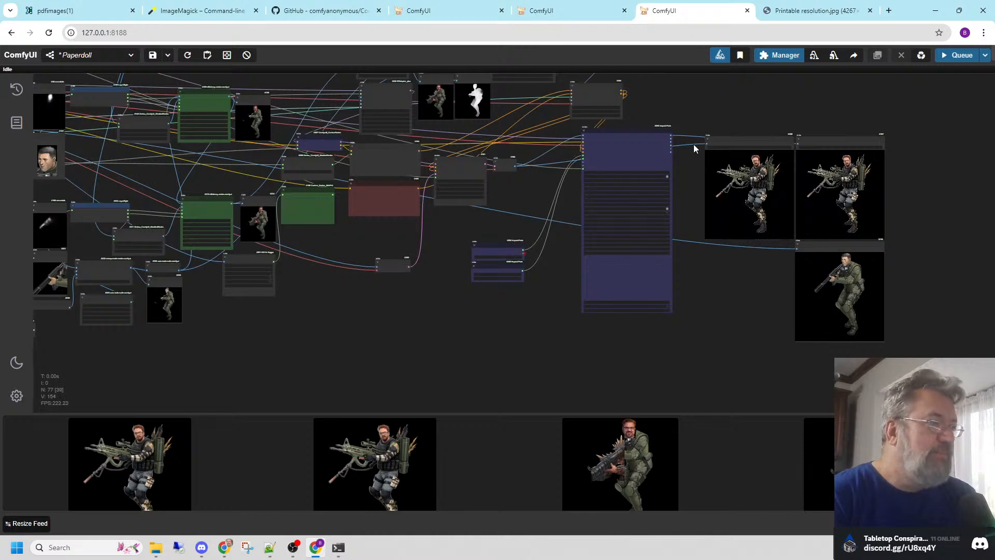
Revisit the pdfimages, ImageMagick mogrify and ComfyUI GitHub pages and the default text-to-image workflow, and return to the Paperdoll workflow
{"action": "left_click", "coordinate": [441, 10]}
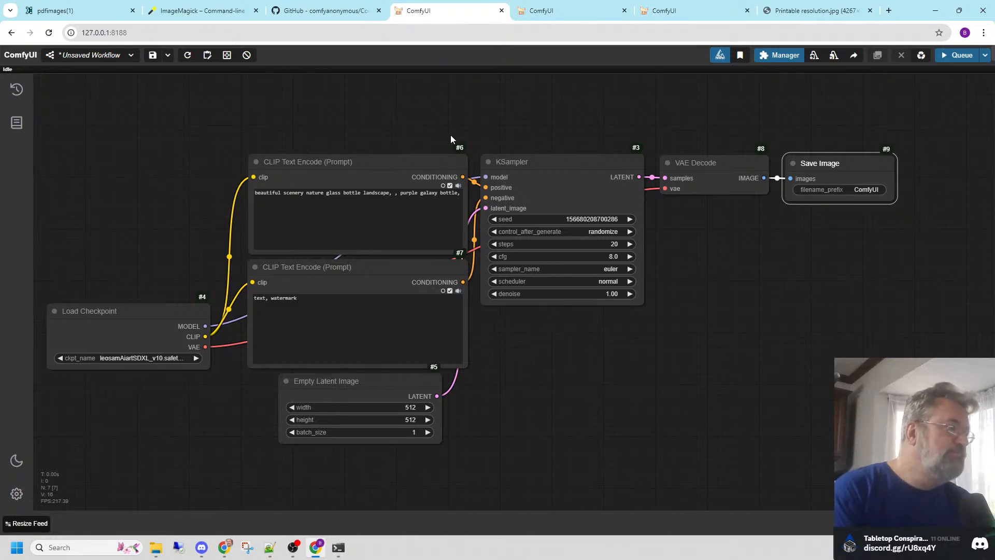
{"action": "left_click", "coordinate": [64, 8]}
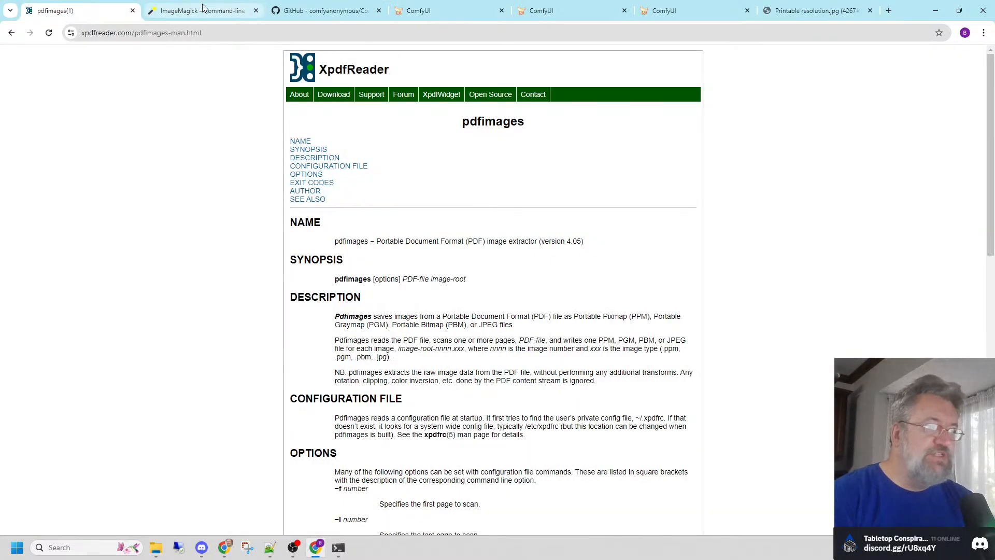
{"action": "left_click", "coordinate": [203, 7]}
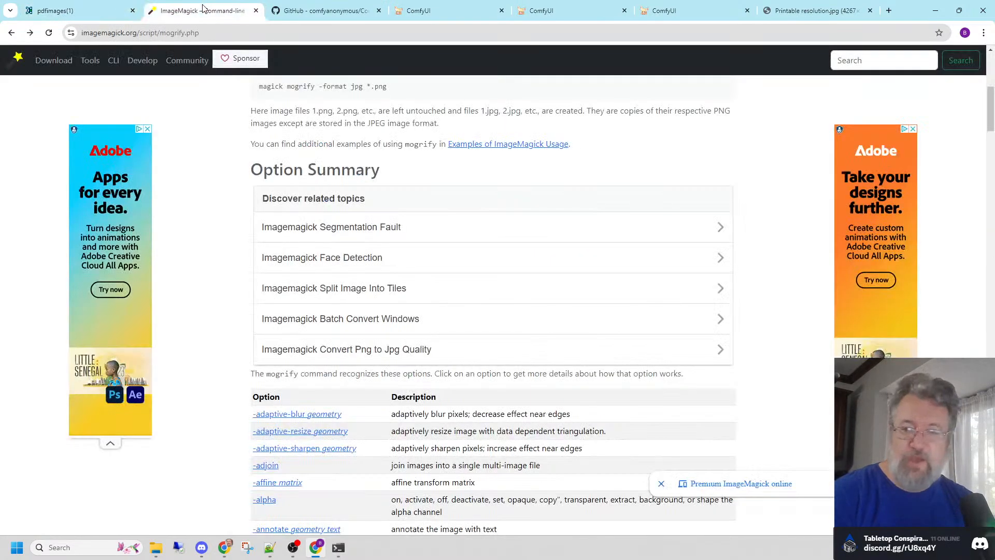
{"action": "left_click", "coordinate": [320, 12]}
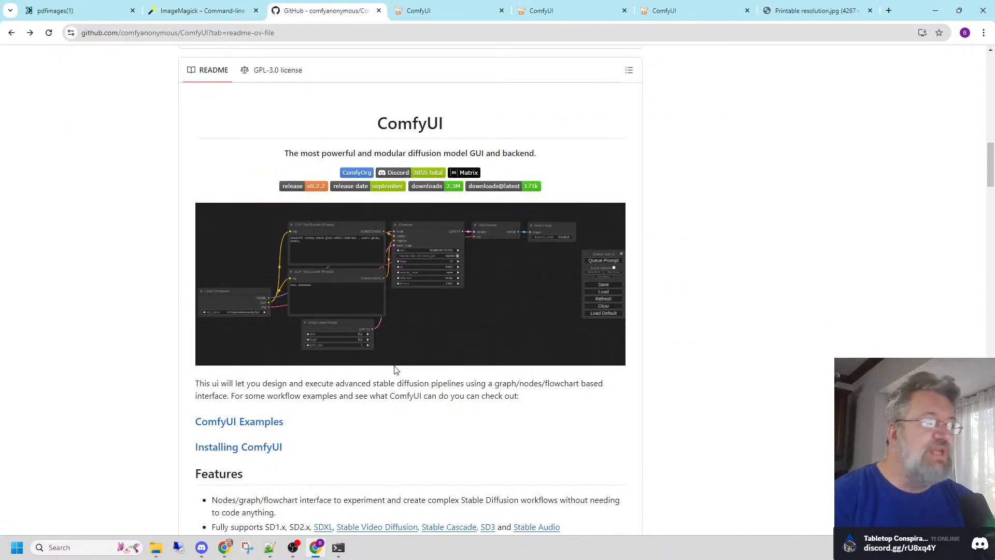
{"action": "left_click", "coordinate": [420, 11]}
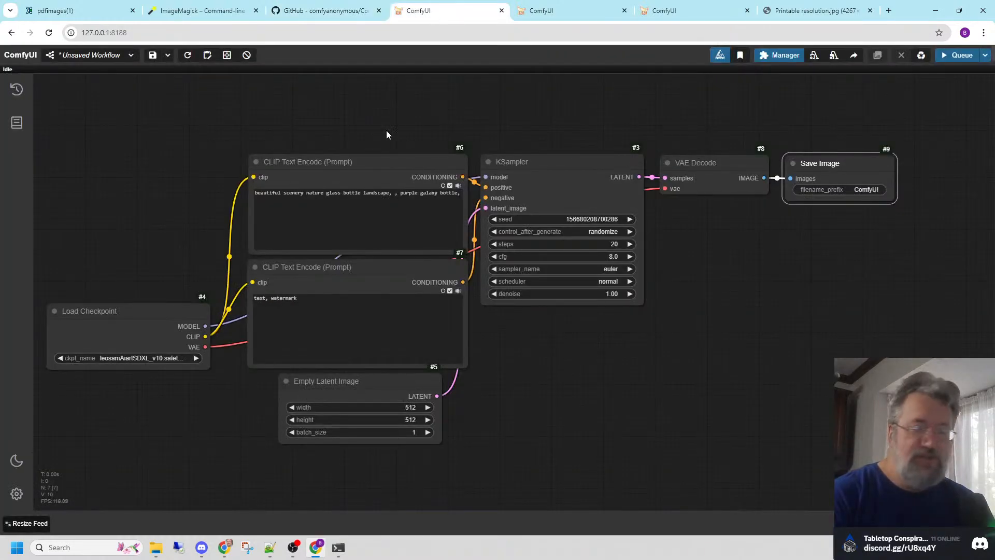
{"action": "left_click", "coordinate": [709, 11]}
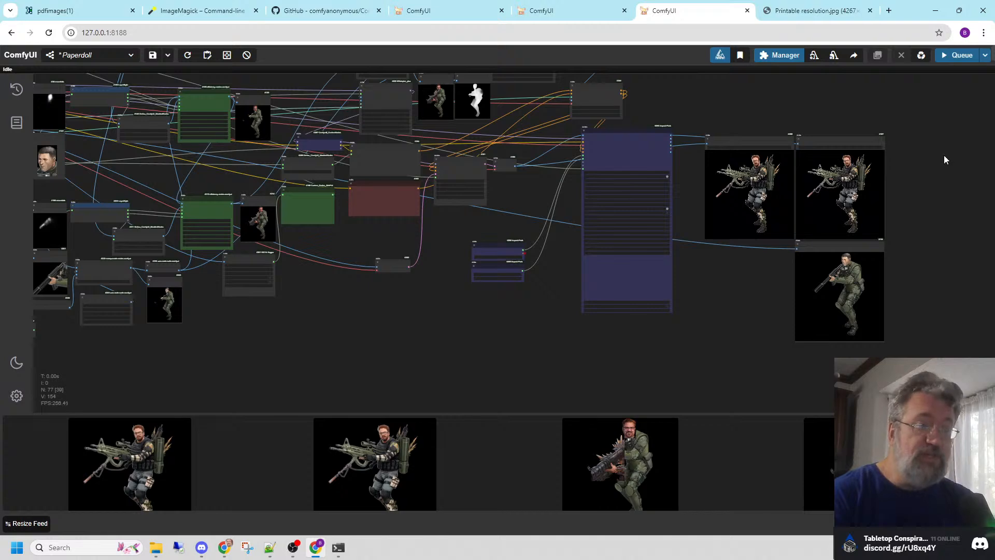
Review the FaceDetailer node together with both saved character images and the original soldier preview
{"action": "scroll", "coordinate": [944, 154], "scroll_direction": "up", "scroll_amount": 10}
{"action": "left_click_drag", "start_coordinate": [916, 165], "coordinate": [876, 235]}
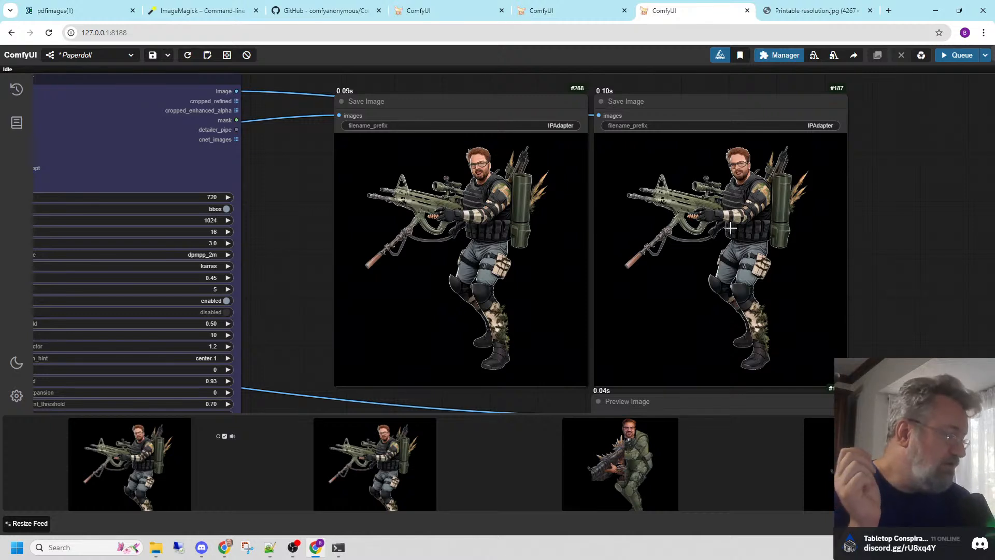
{"action": "scroll", "coordinate": [674, 220], "scroll_direction": "down", "scroll_amount": 3}
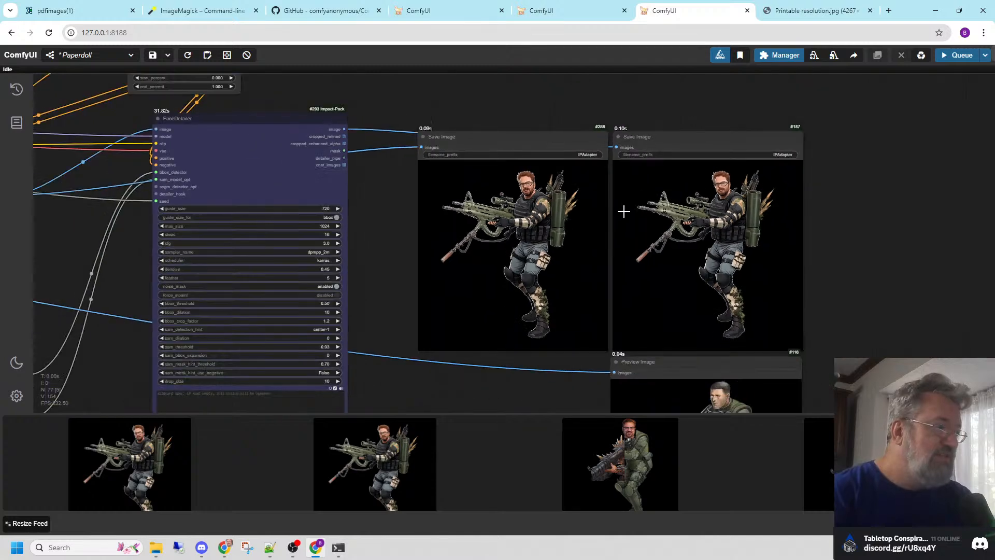
{"action": "left_click_drag", "start_coordinate": [390, 216], "coordinate": [408, 194]}
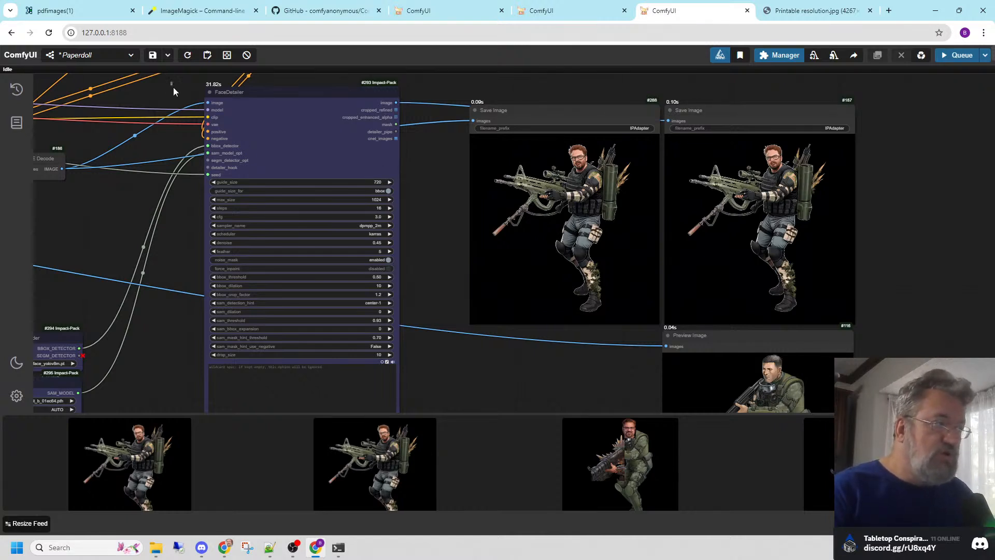
{"action": "left_click_drag", "start_coordinate": [178, 100], "coordinate": [881, 352]}
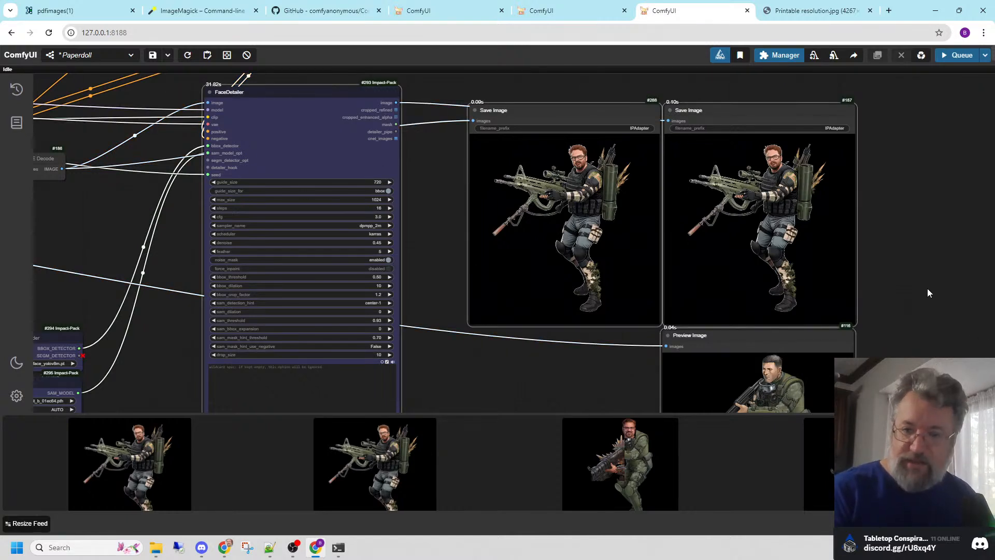
{"action": "left_click", "coordinate": [948, 254]}
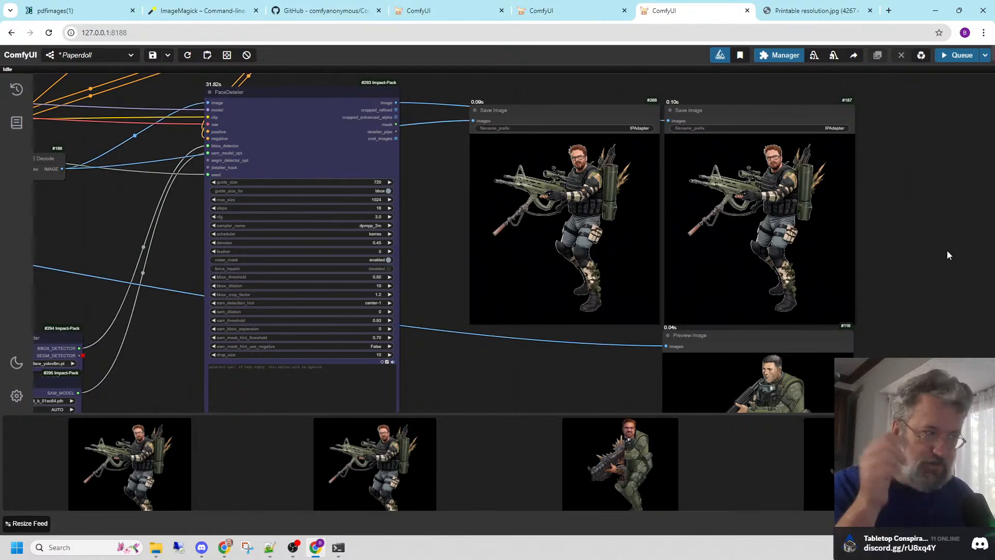
{"action": "scroll", "coordinate": [947, 250], "scroll_direction": "down", "scroll_amount": 4}
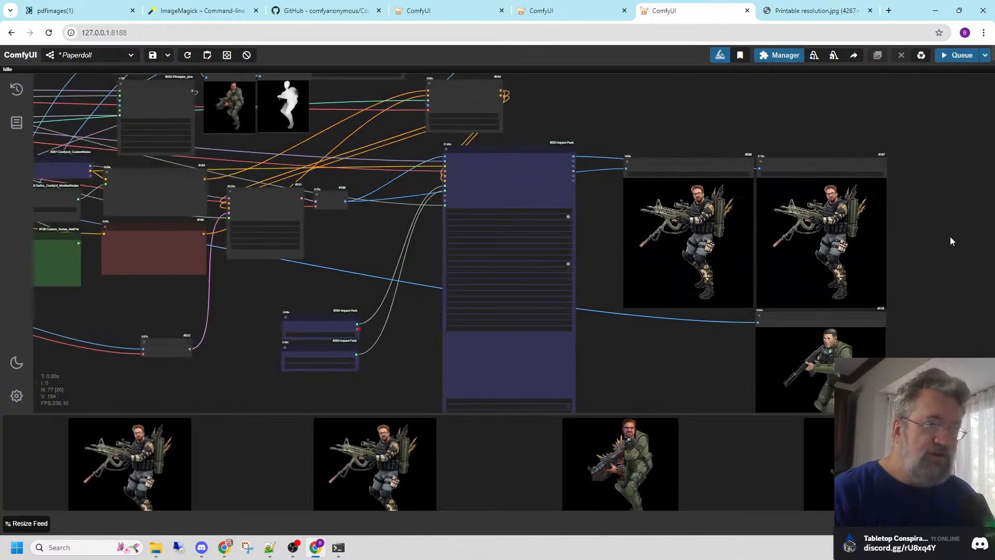
{"action": "left_click_drag", "start_coordinate": [950, 236], "coordinate": [644, 245]}
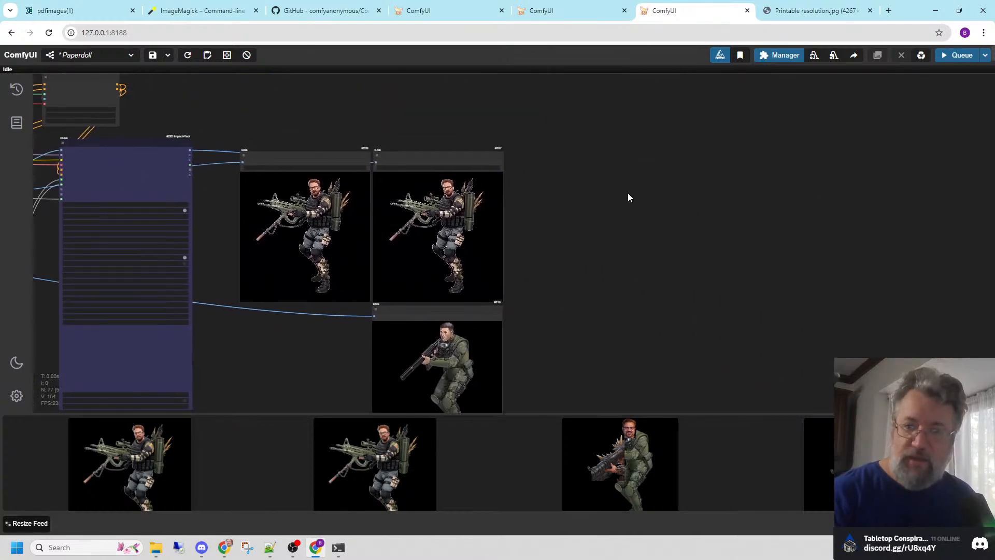
{"action": "double_click", "coordinate": [628, 193]}
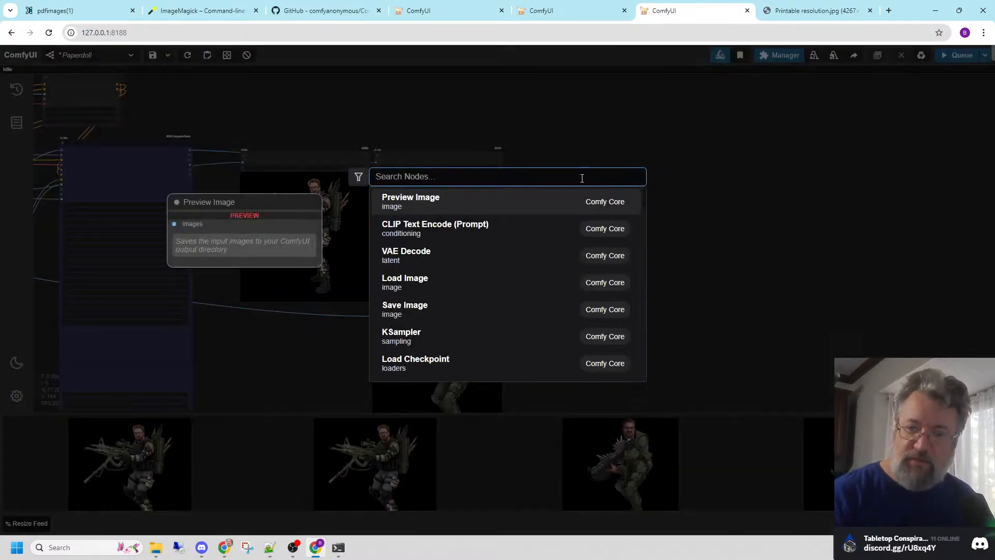
{"action": "left_click", "coordinate": [728, 179]}
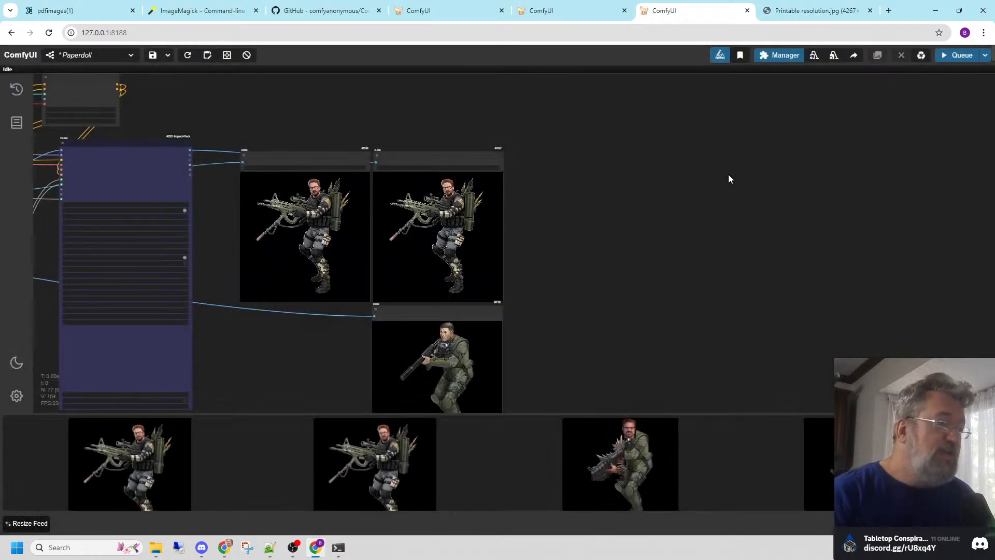